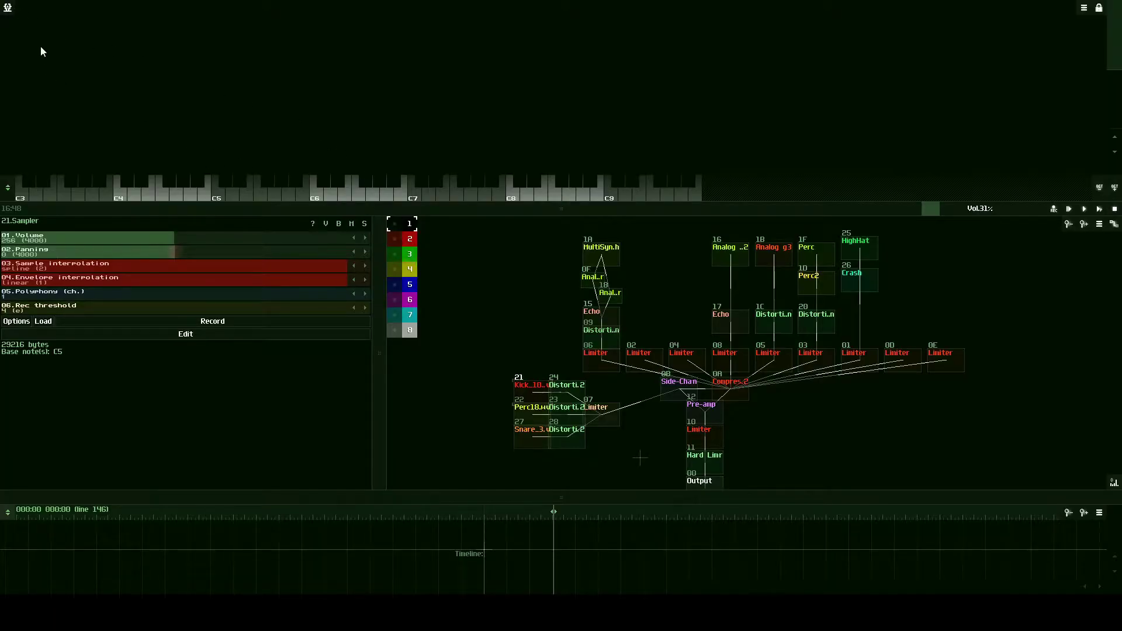
Step: Start a new, completely empty SunVox project from the main menu
left_click(8, 8)
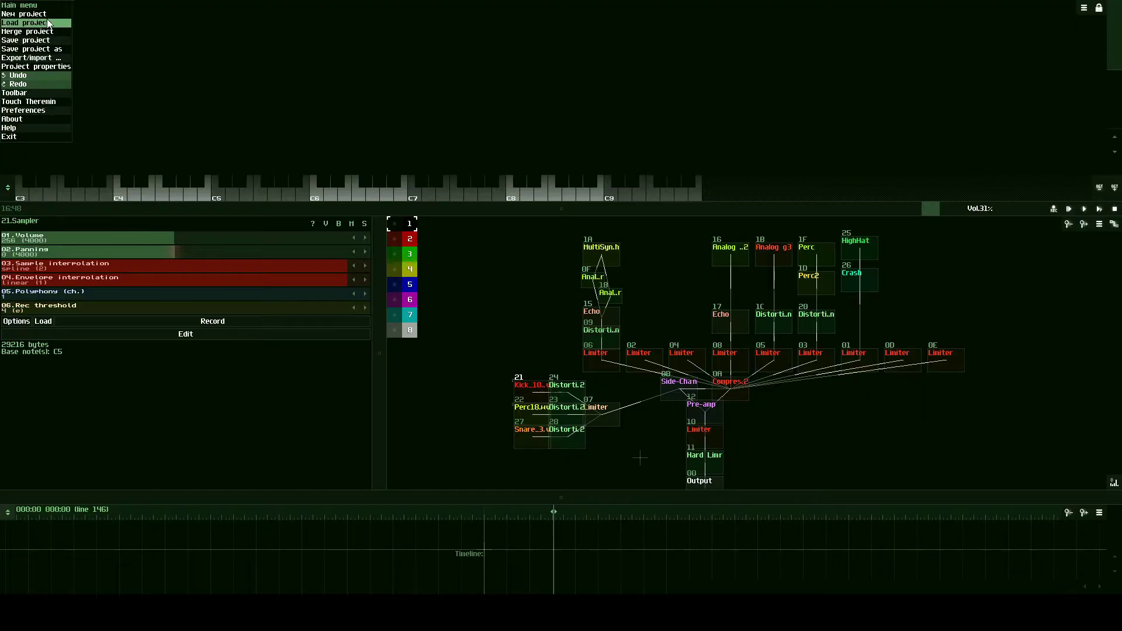
left_click(14, 14)
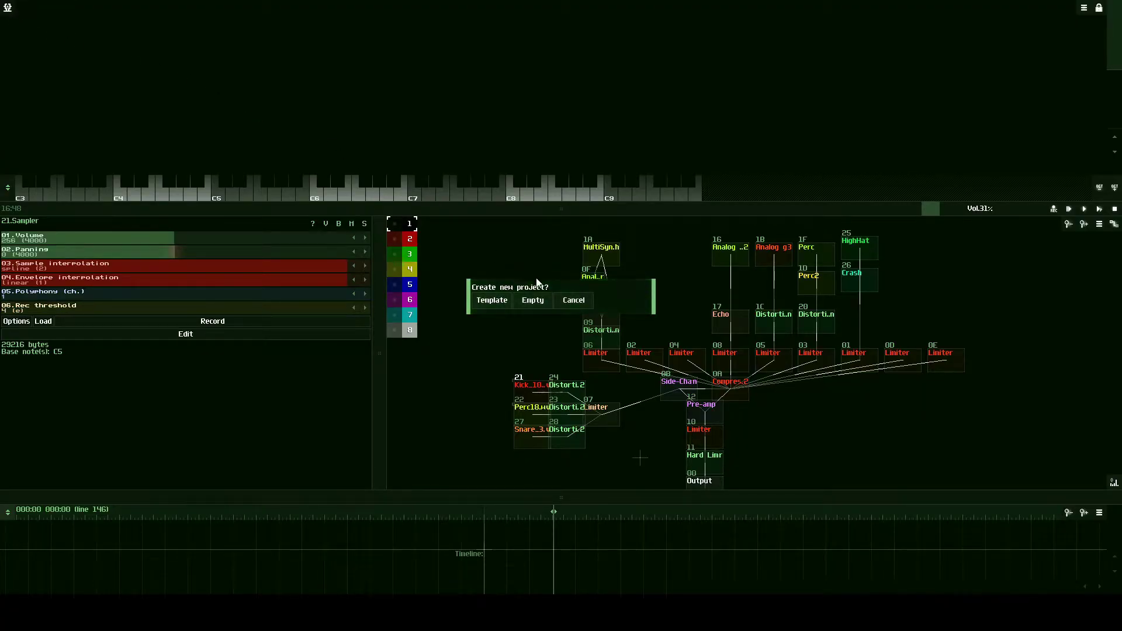
left_click(530, 300)
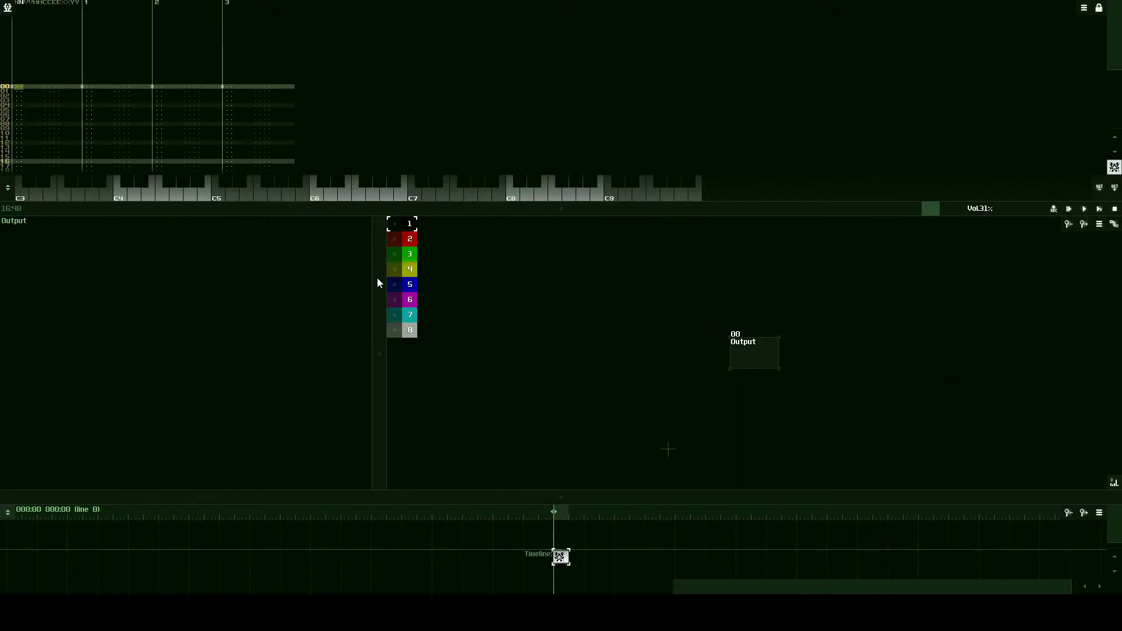
Step: Add an Analog generator module (01) next to the Output
left_click_drag(379, 277, 256, 206)
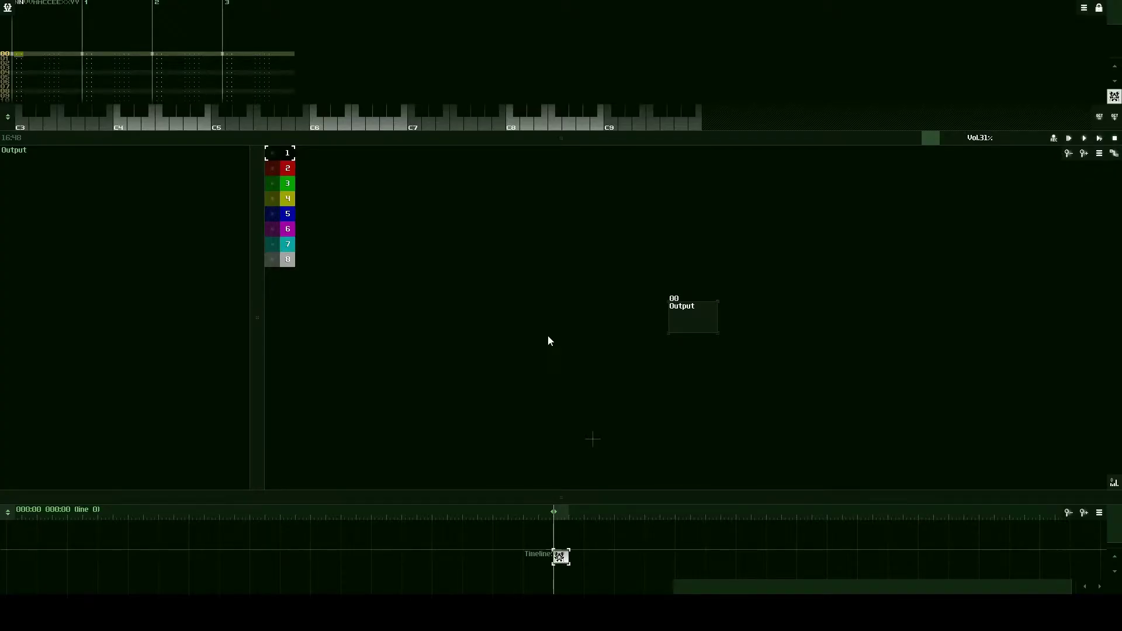
double_click(475, 314)
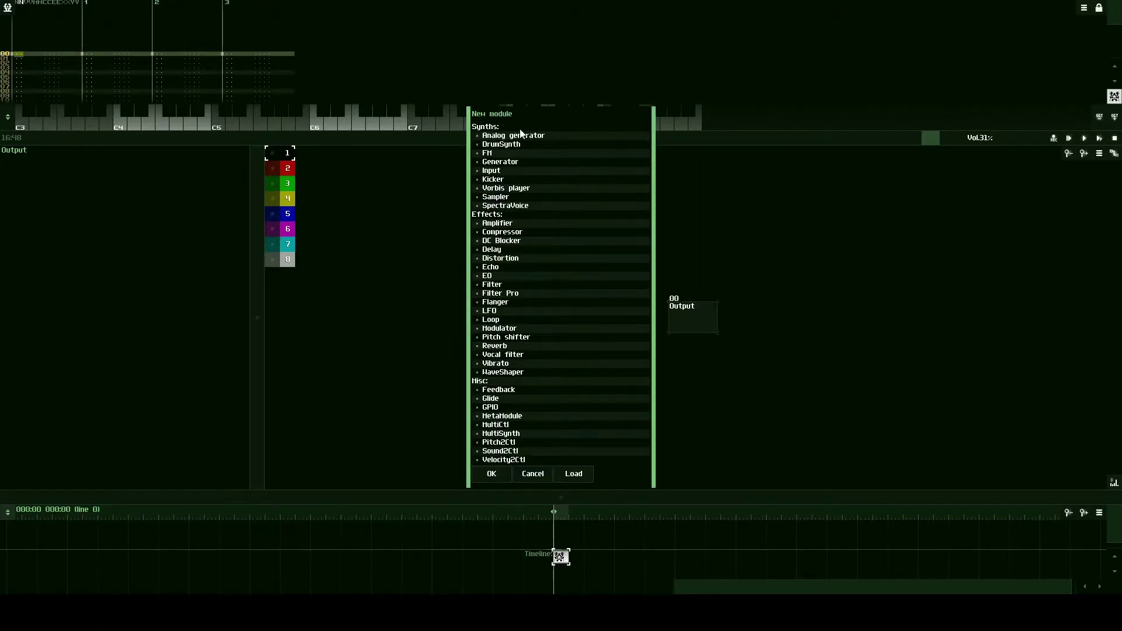
left_click(519, 135)
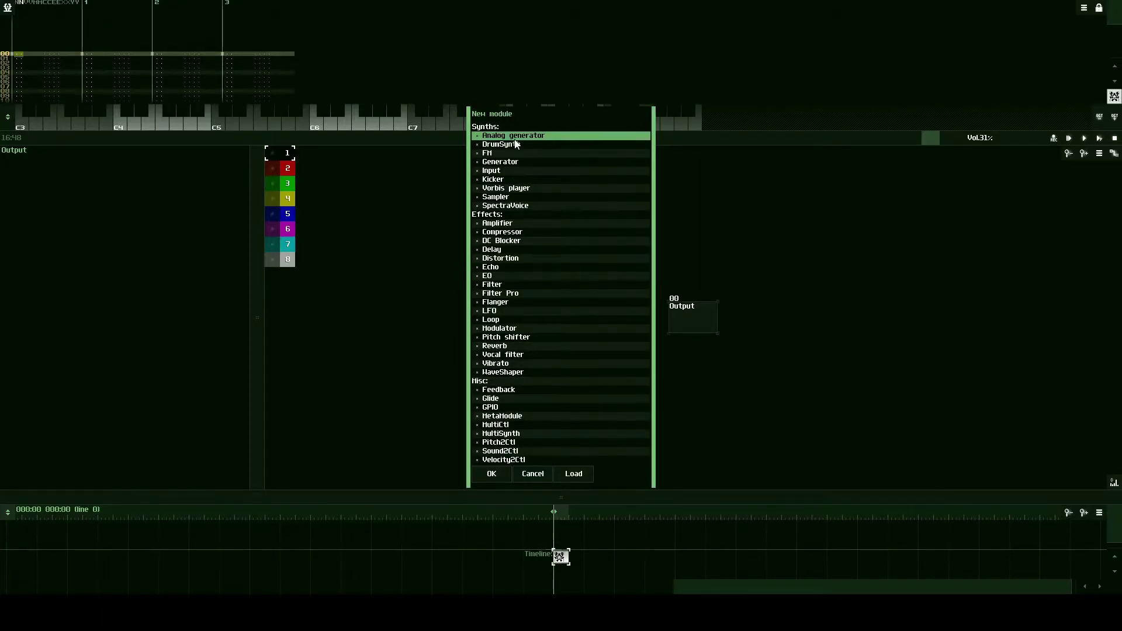
left_click(492, 474)
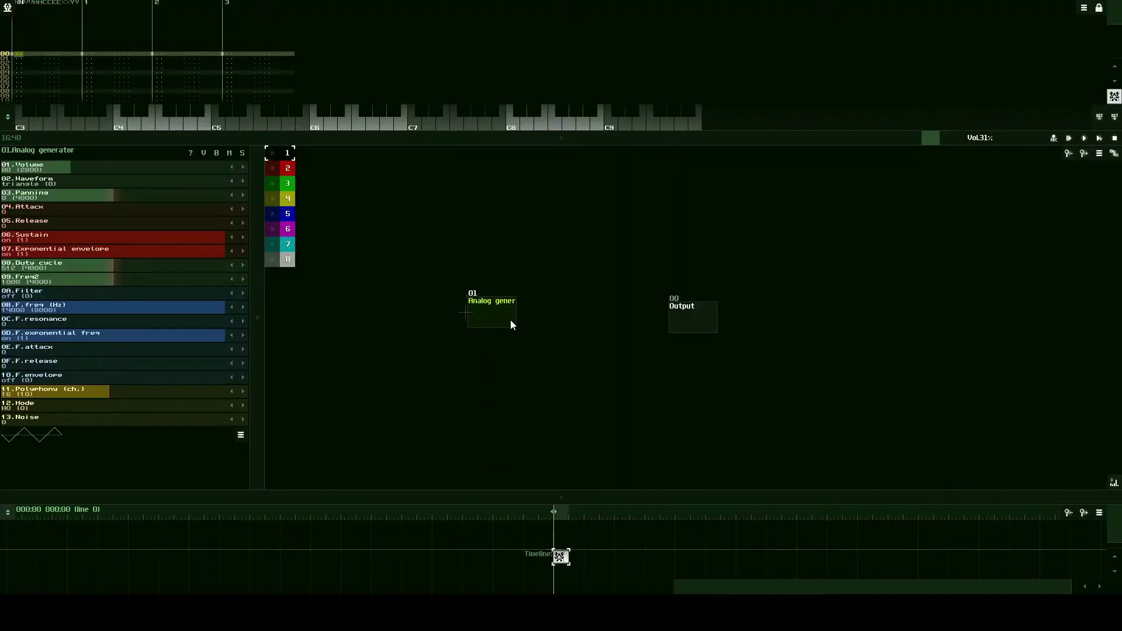
Step: Switch the Analog generator's waveform to square and set its duty cycle to 256
mouse_move(512, 325)
left_mouse_down()
mouse_move(526, 334)
mouse_move(601, 228)
mouse_move(635, 312)
mouse_move(690, 317)
mouse_move(517, 313)
left_mouse_up()
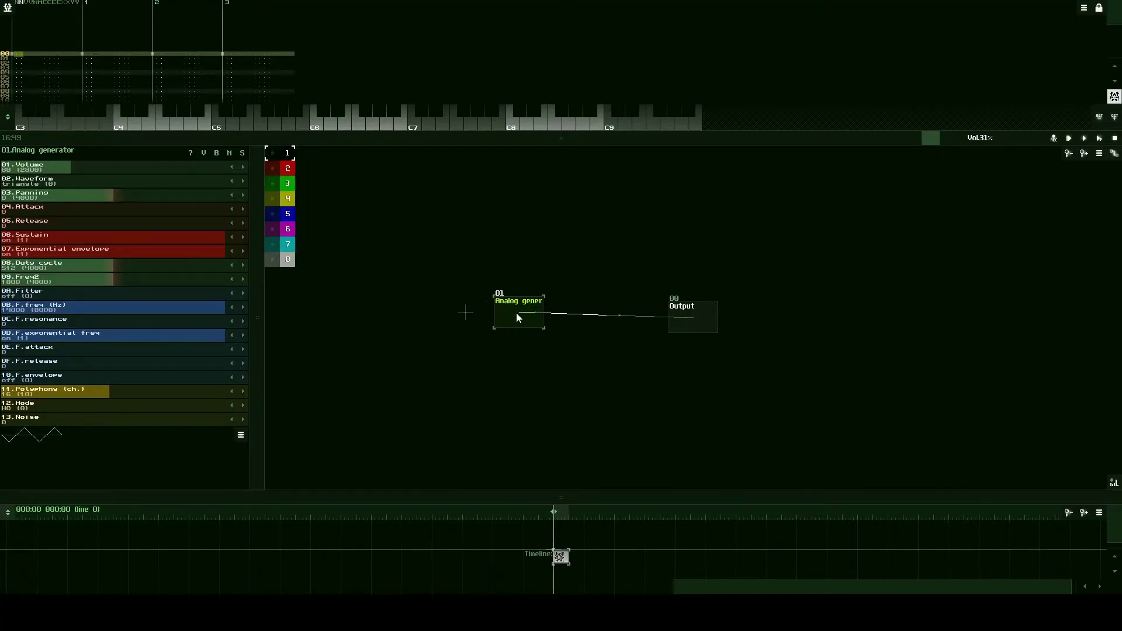
left_click(244, 182)
left_click(244, 182)
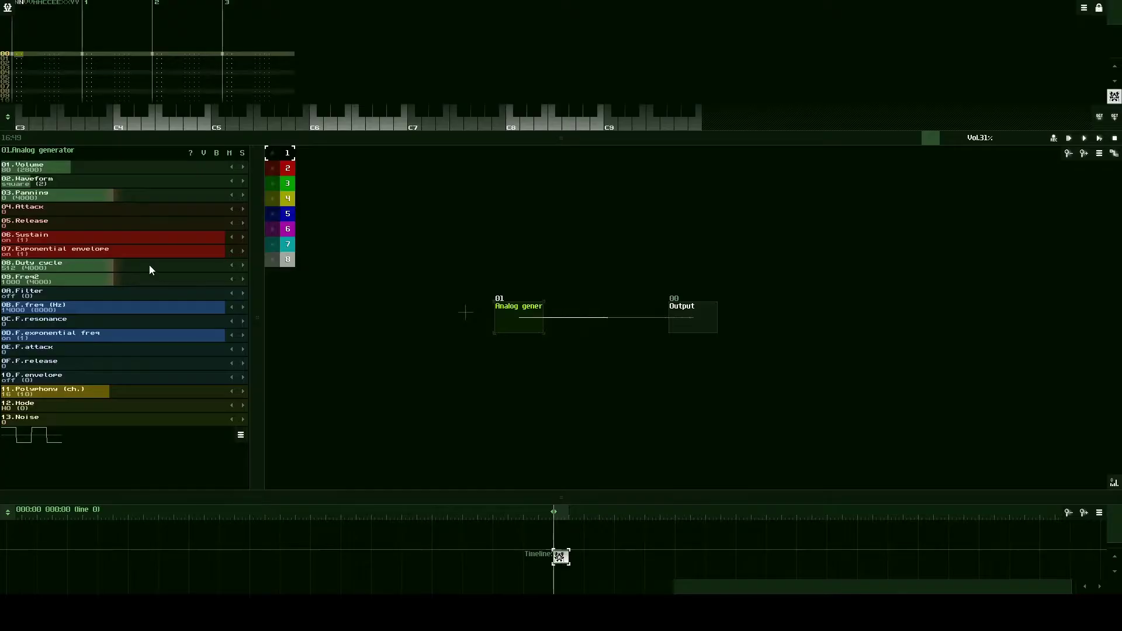
left_click_drag(153, 264, 113, 267)
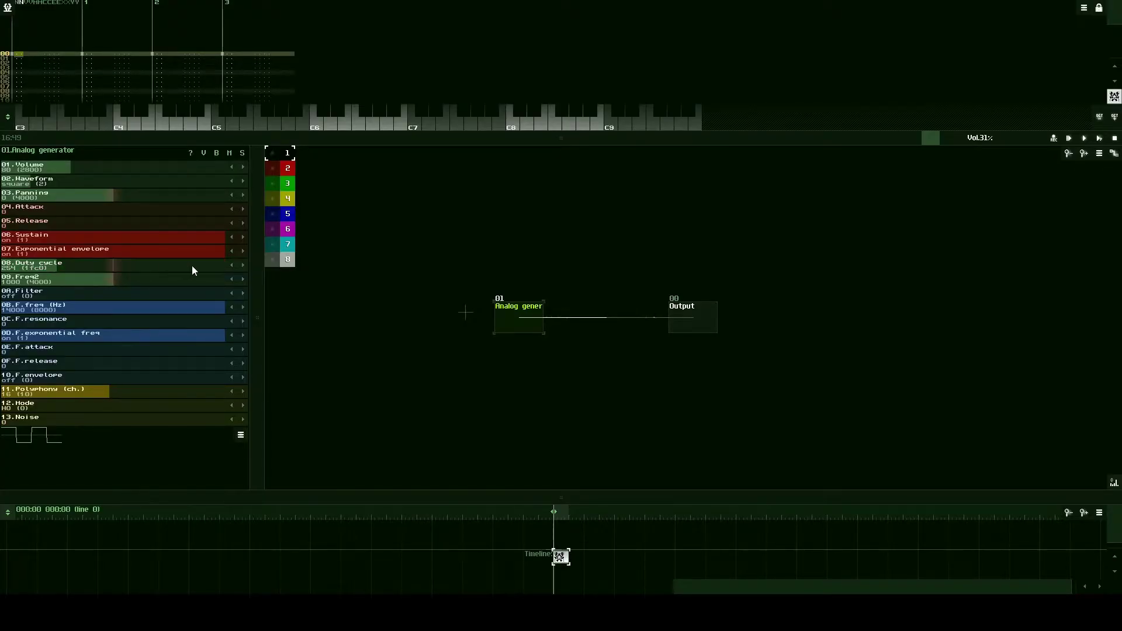
left_click(240, 265)
left_click_drag(561, 497, 561, 370)
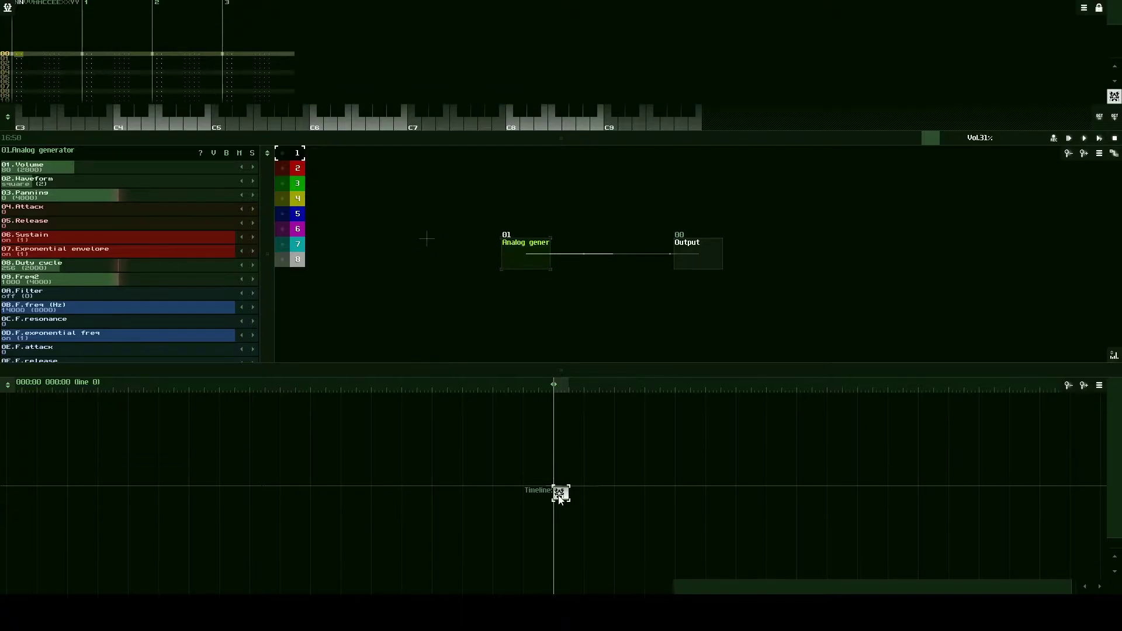
left_click(624, 400)
left_click(567, 388)
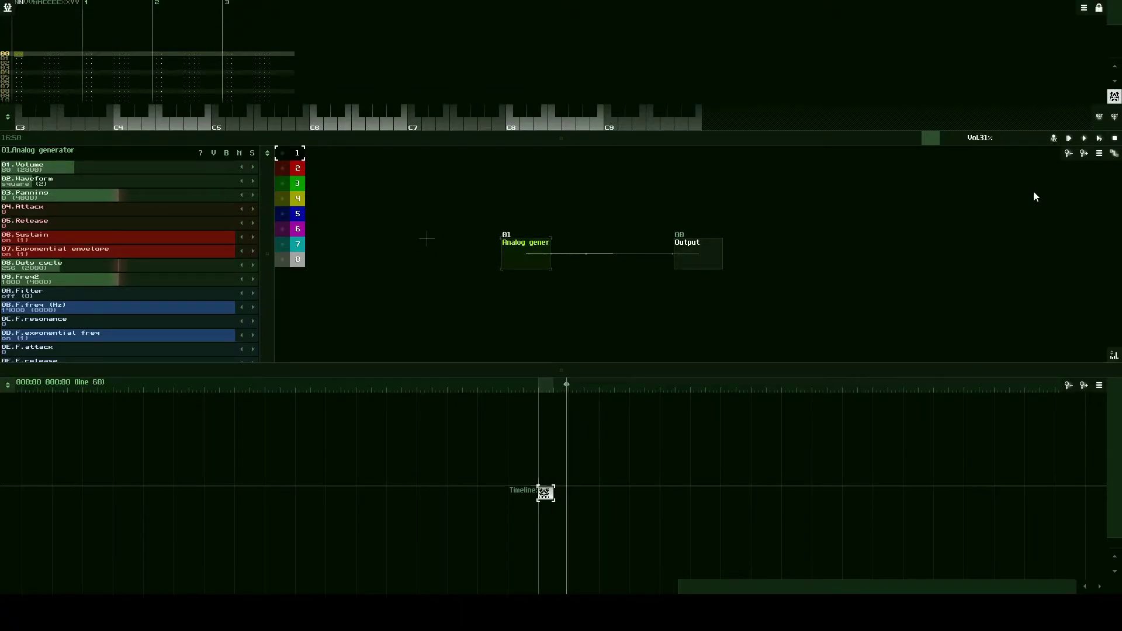
left_click(1082, 140)
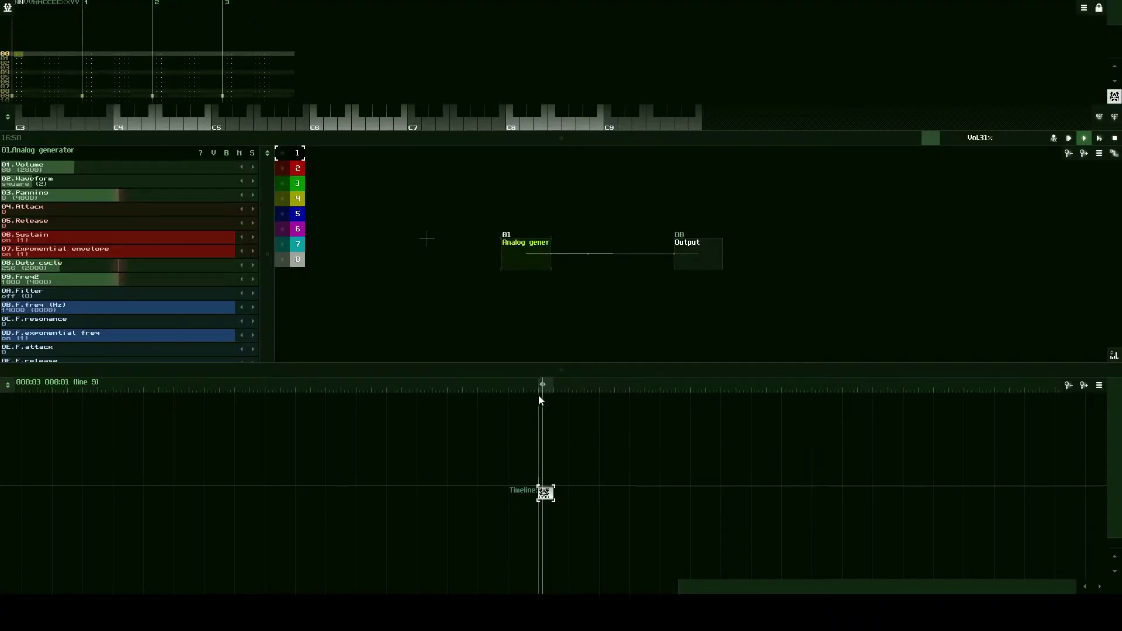
key("space")
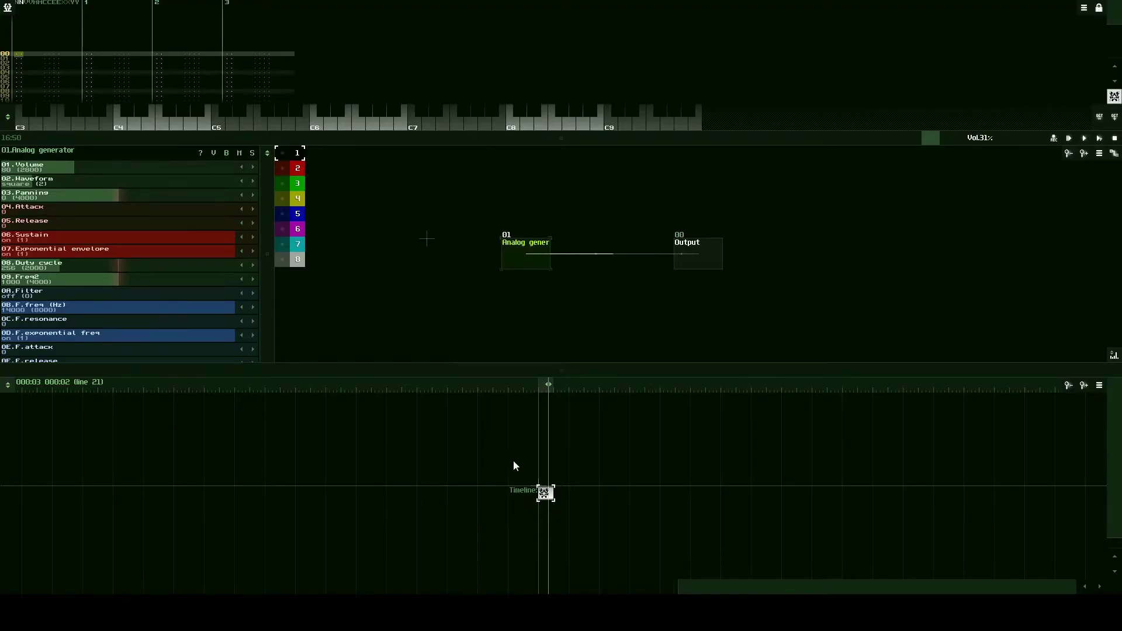
left_click(543, 494)
Step: Open the pattern properties and set the pattern length to 64 lines
double_click(544, 496)
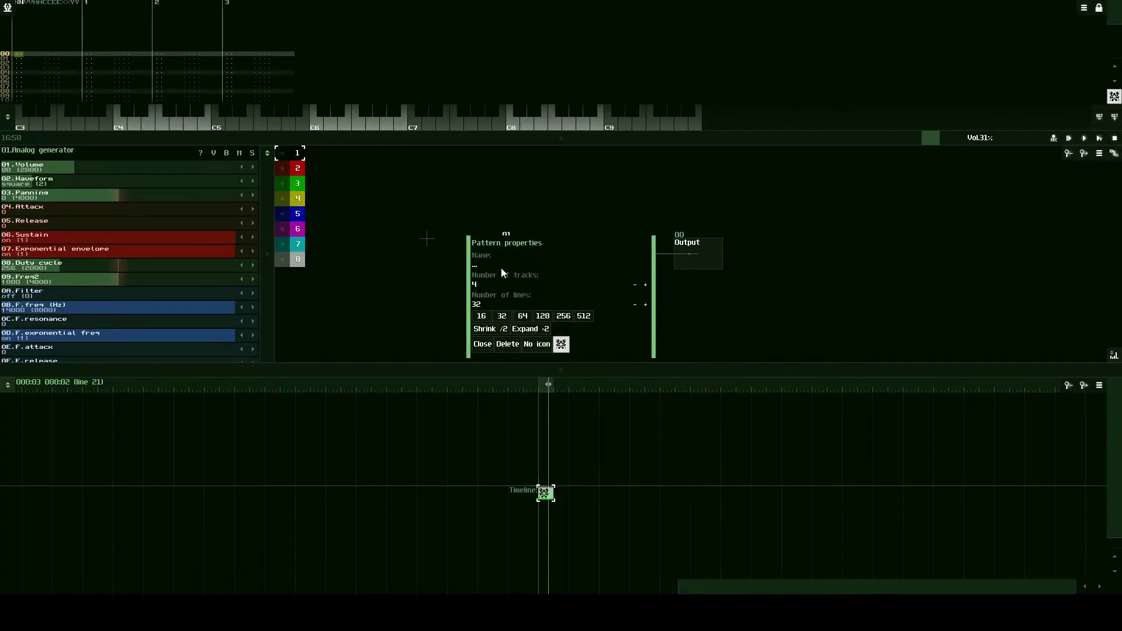
left_click_drag(525, 243, 521, 302)
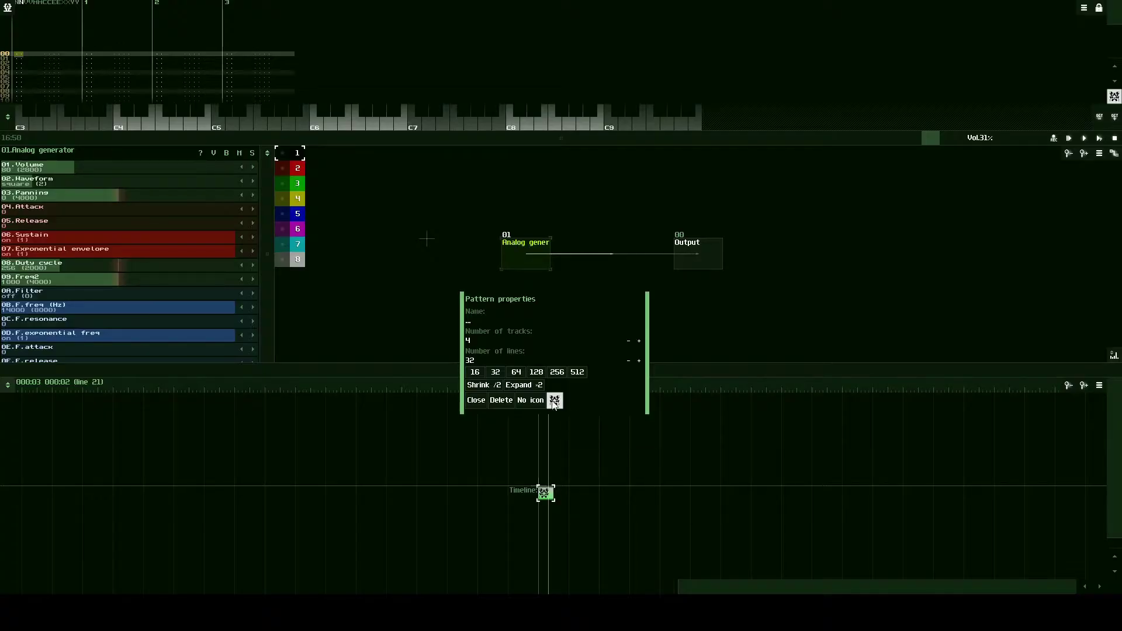
left_click(483, 373)
left_click(516, 372)
left_click(557, 373)
left_click(578, 373)
left_click(557, 372)
left_click(536, 373)
left_click(516, 373)
left_click(489, 391)
left_click(524, 385)
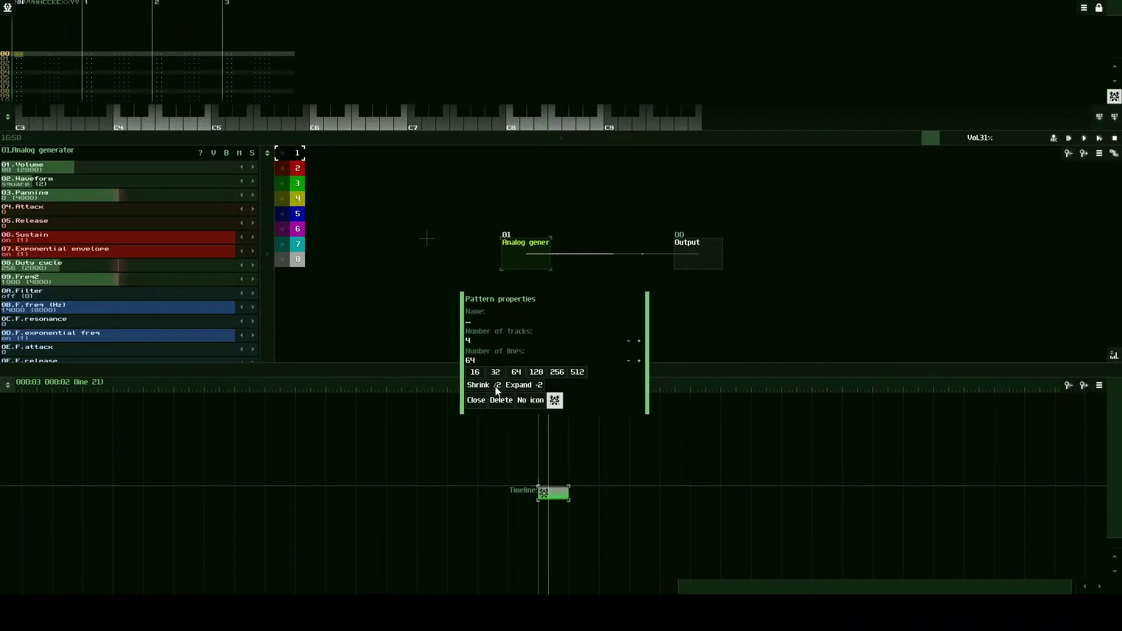
Step: Enlarge the pattern editor and step the cursor across tracks 1 to 3
left_click(510, 340)
left_click_drag(366, 141, 388, 273)
scroll(269, 216, "down", 5)
scroll(247, 201, "down", 8)
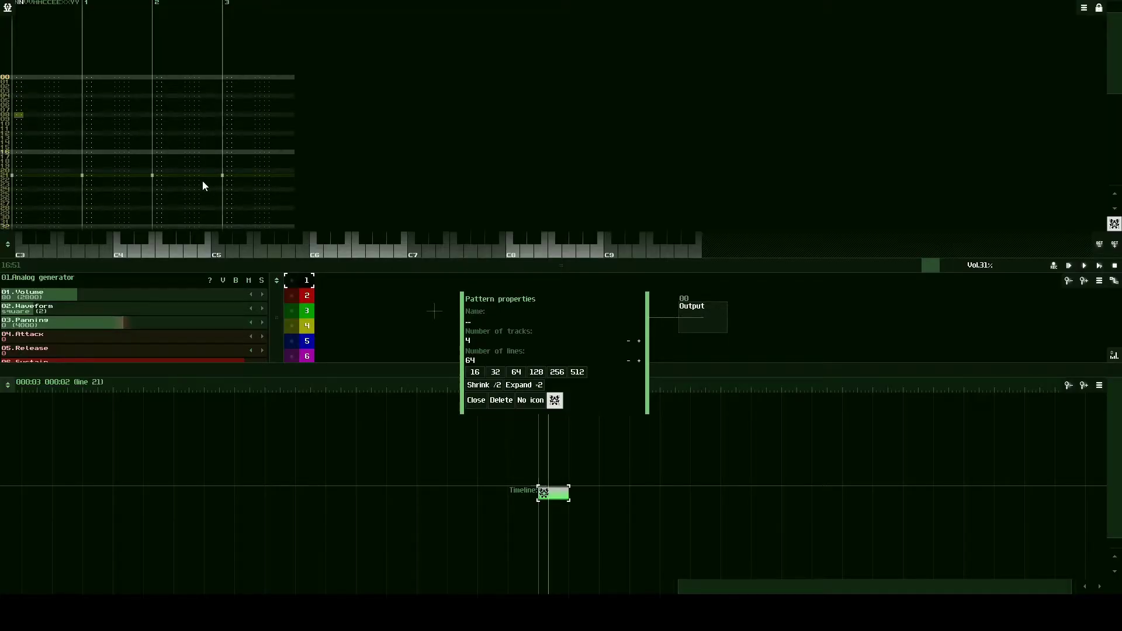
left_click(622, 340)
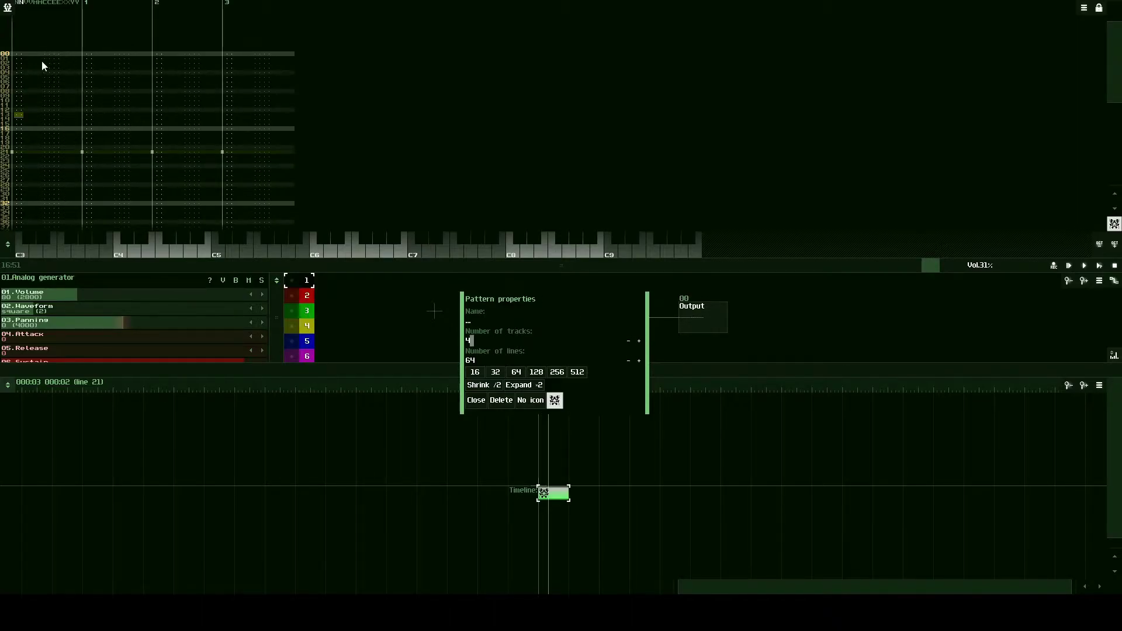
scroll(35, 73, "up", 13)
left_click(92, 117)
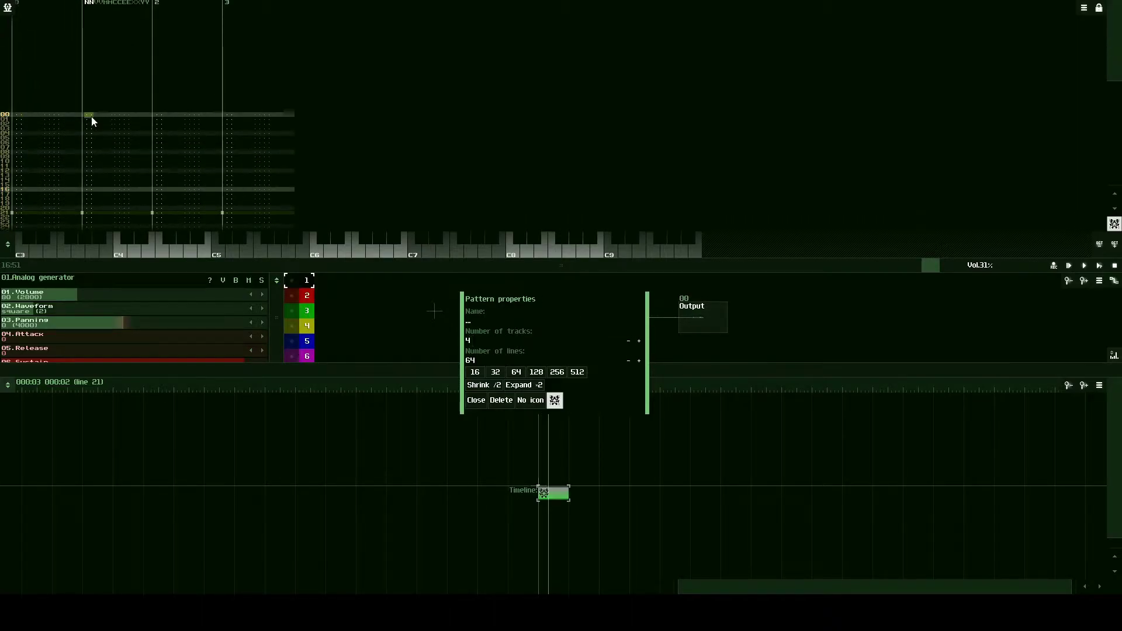
left_click(157, 117)
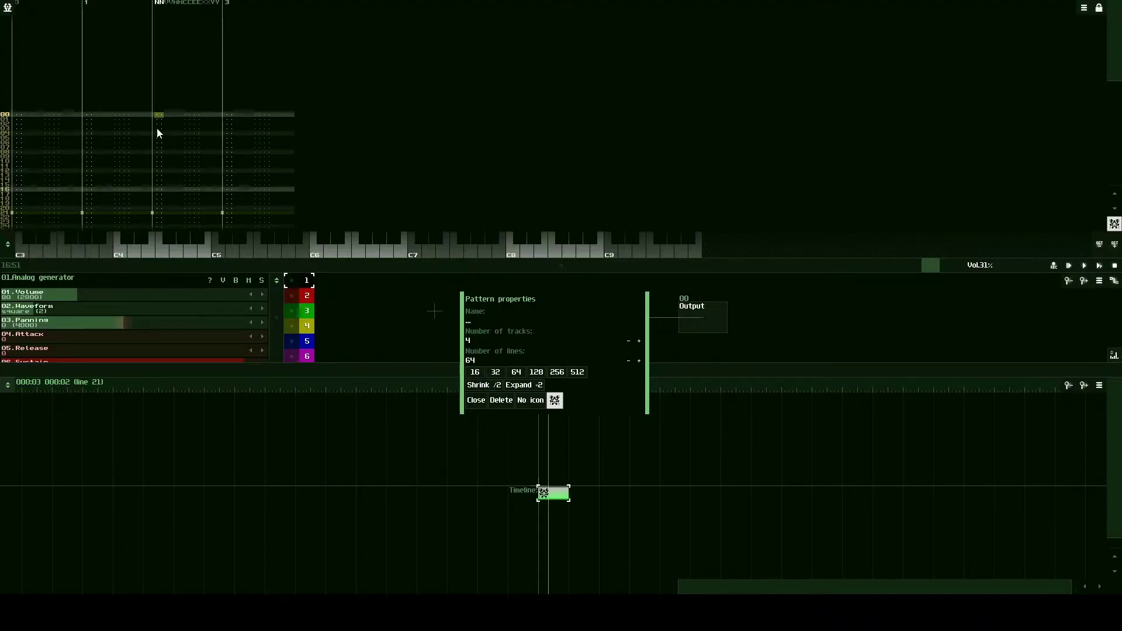
scroll(158, 128, "down", 16)
scroll(175, 142, "down", 8)
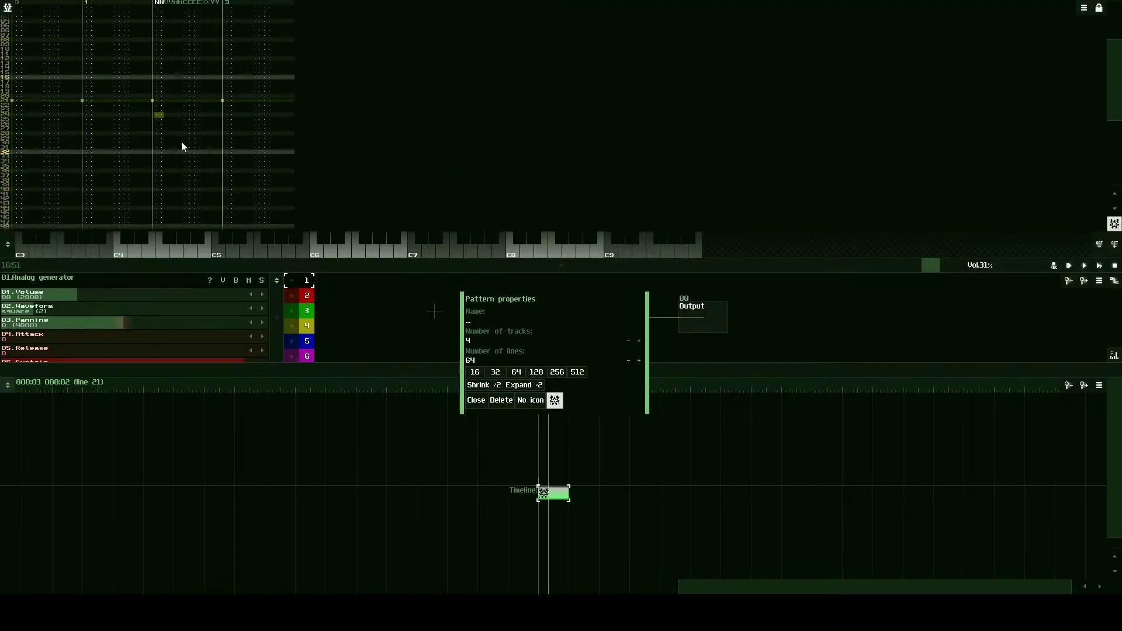
scroll(176, 140, "up", 20)
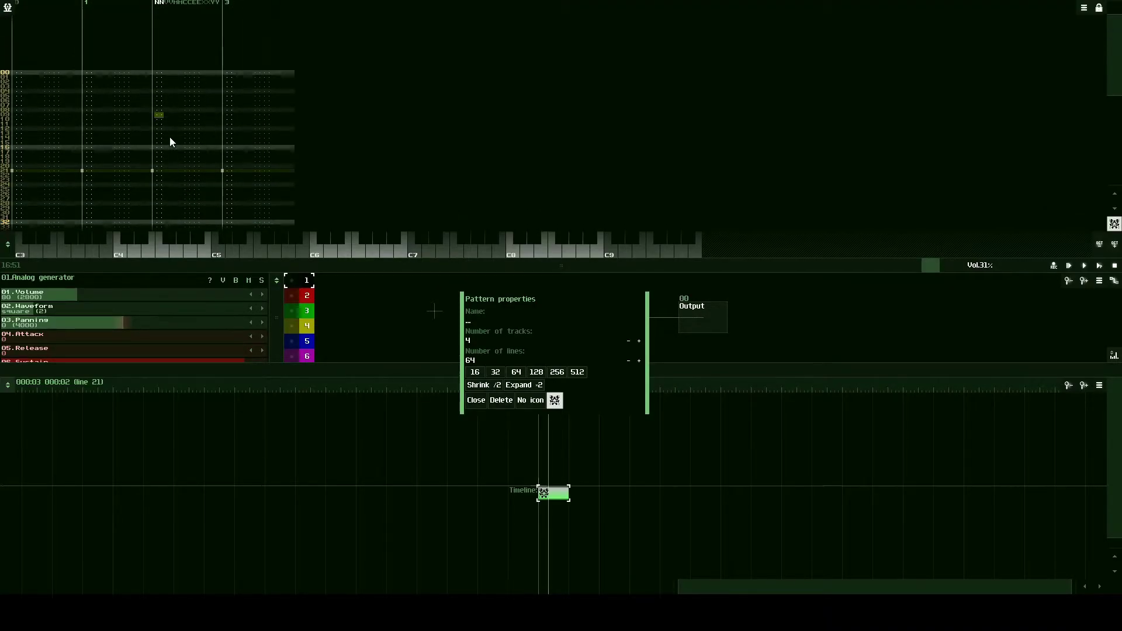
left_click(25, 64)
left_click(85, 115)
left_click(157, 115)
left_click(233, 115)
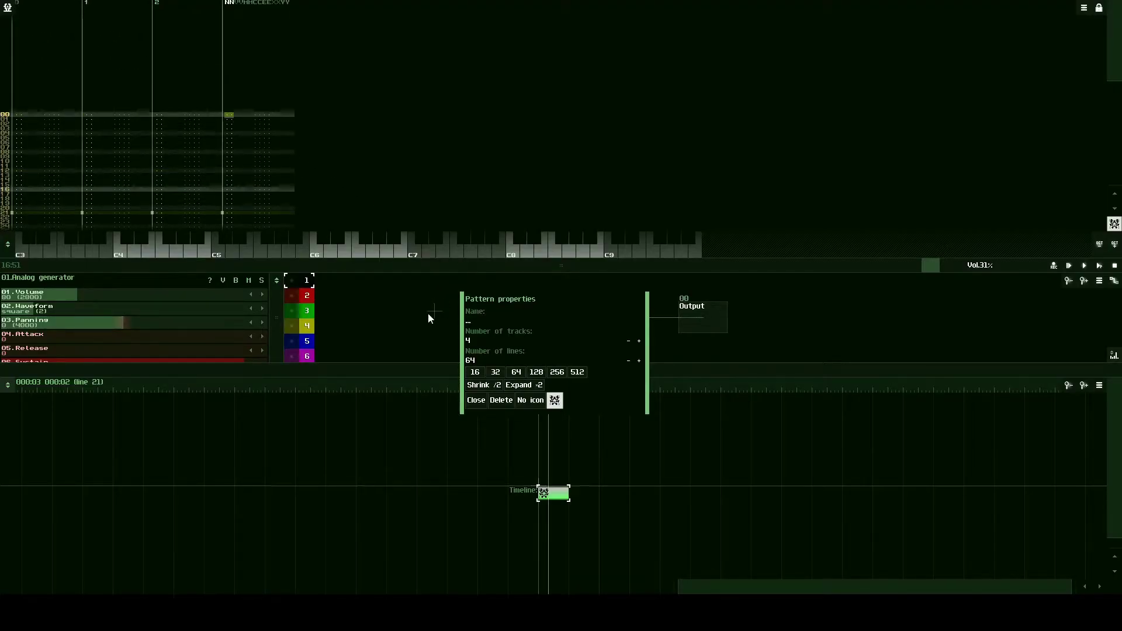
Step: Keep the pattern at 4 tracks and close the pattern properties
left_click(639, 341)
left_click(639, 341)
left_click(629, 341)
left_click(629, 340)
left_click(628, 341)
left_click(639, 341)
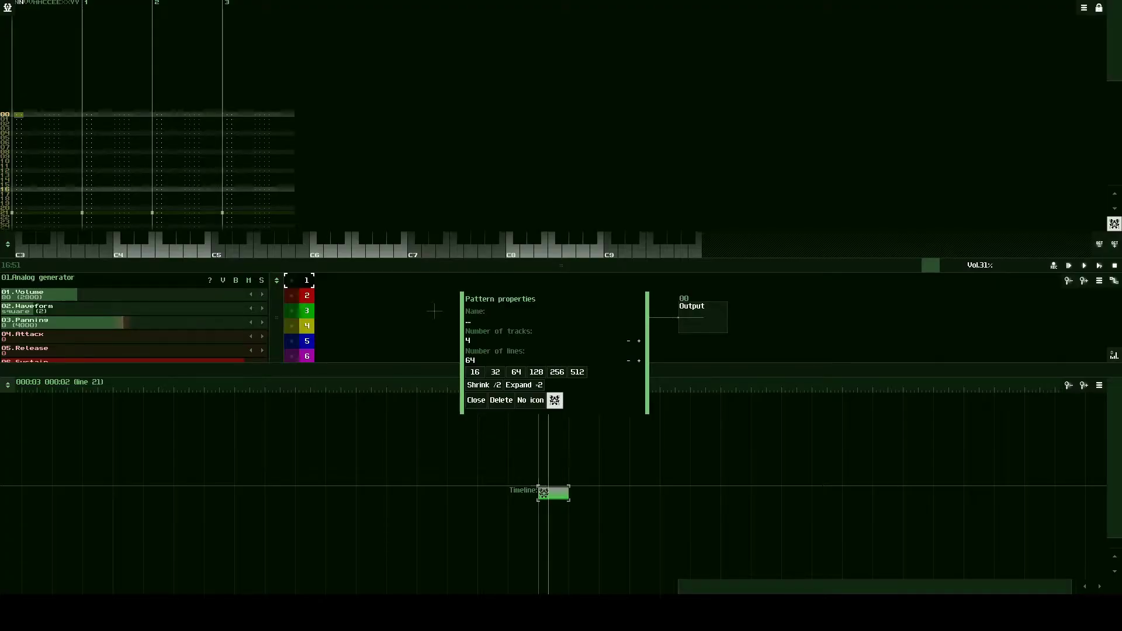
left_click(476, 401)
left_click(553, 498)
left_click(476, 401)
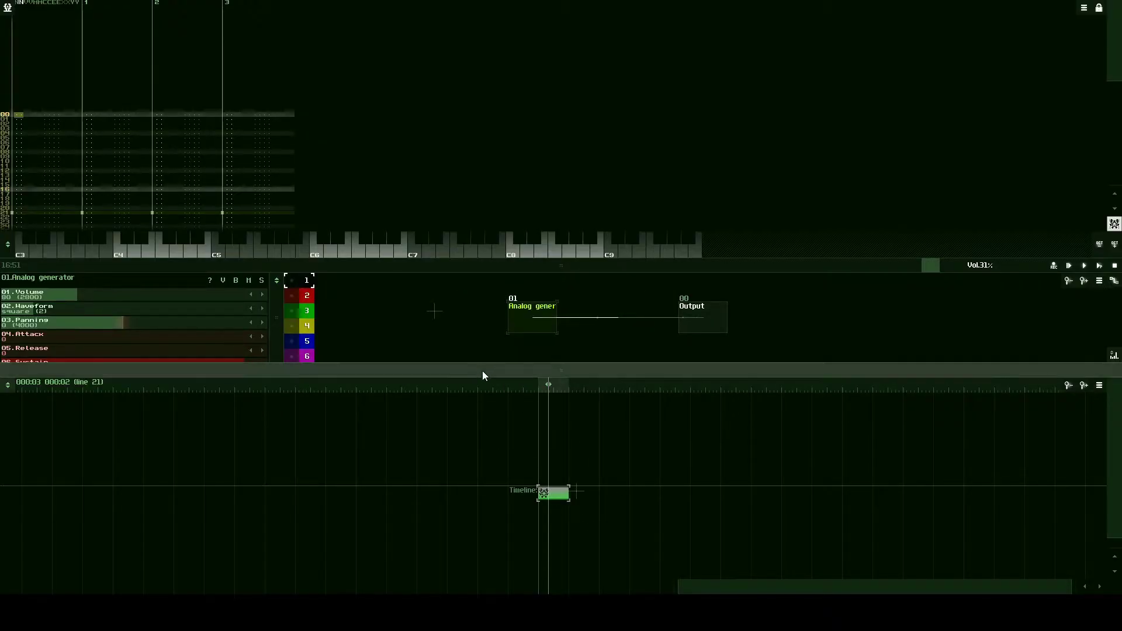
Step: Drop the Analog generator's volume to 53 and resize panels so the pattern editor dominates
left_click_drag(483, 373, 487, 445)
left_click_drag(527, 268, 555, 254)
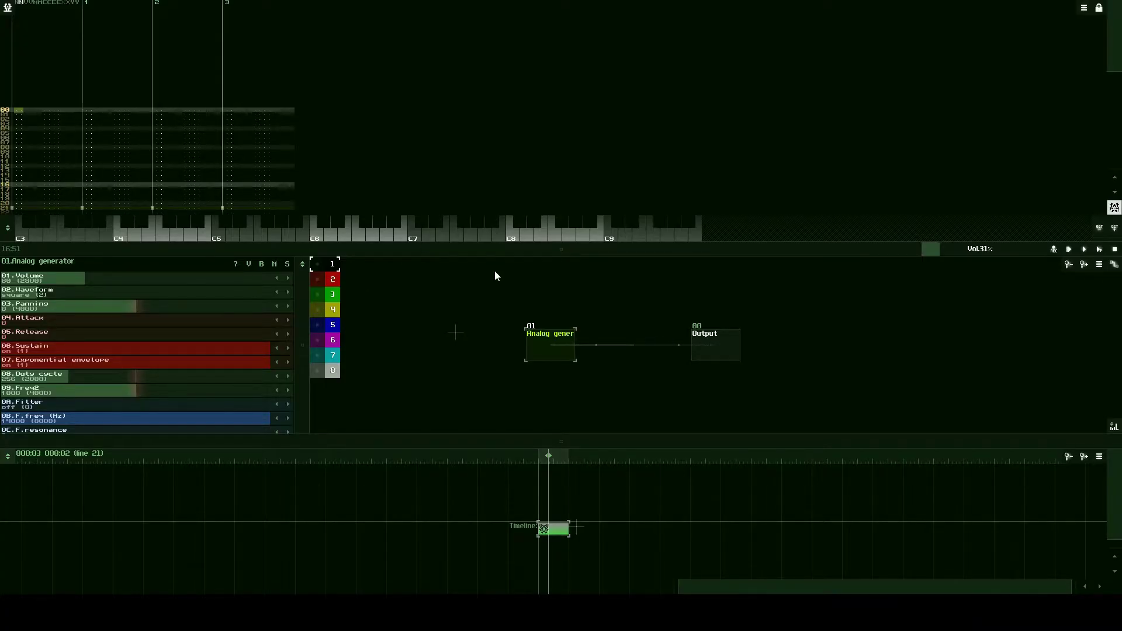
left_click_drag(518, 248, 565, 293)
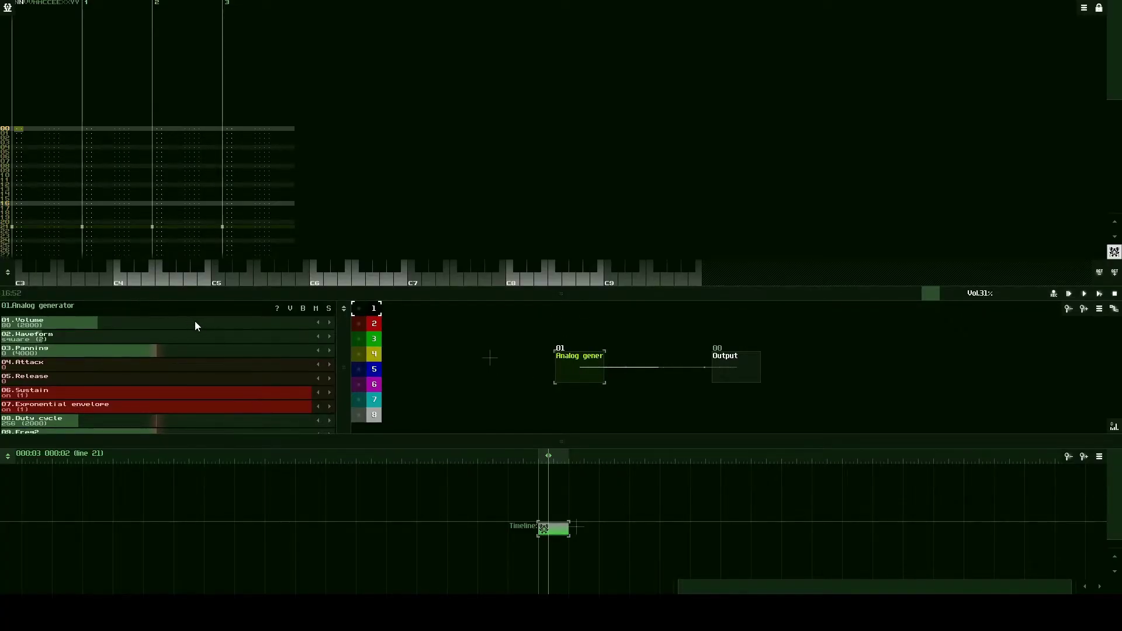
left_click_drag(187, 321, 151, 331)
left_click_drag(216, 293, 223, 409)
left_click_drag(1118, 52, 1118, 101)
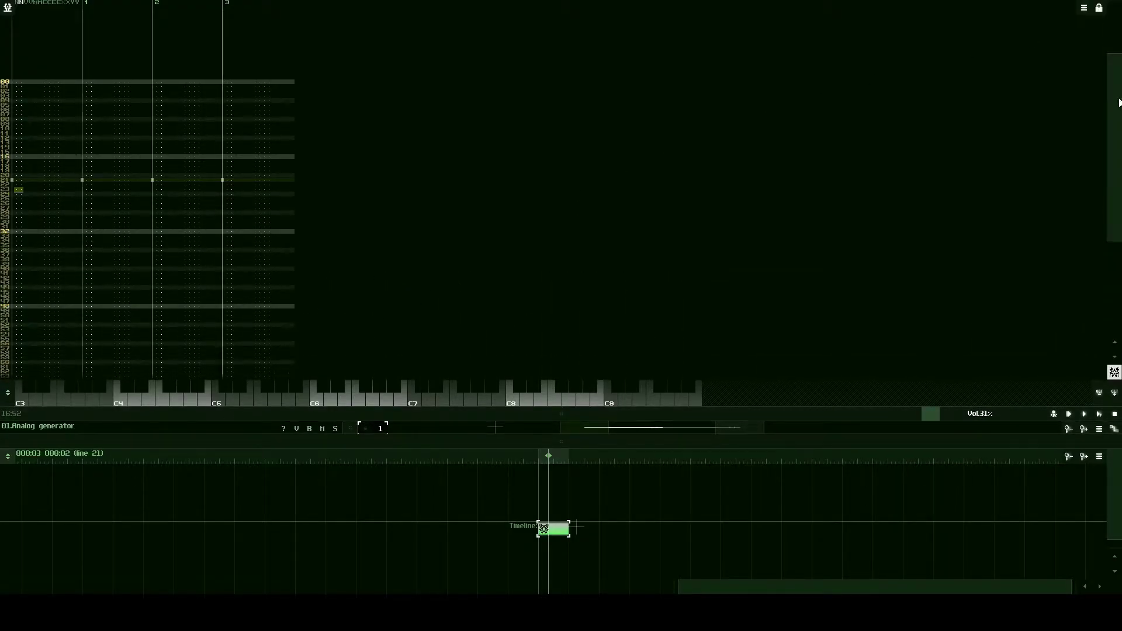
Step: Enter A3 at row 00 of the first track
left_click(16, 83)
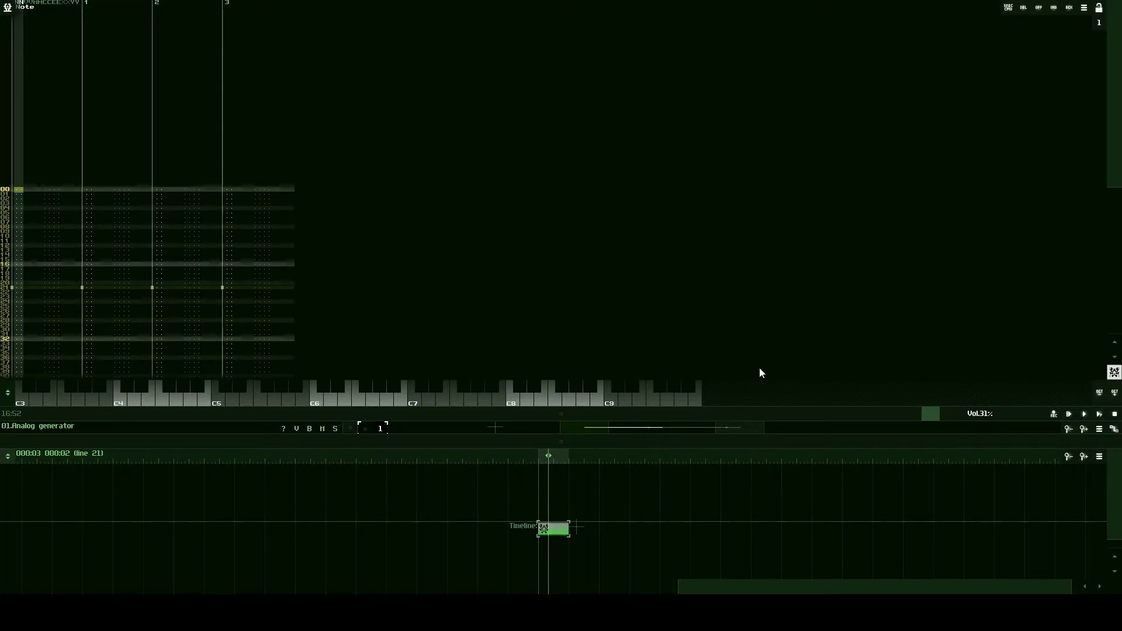
left_click(1104, 395)
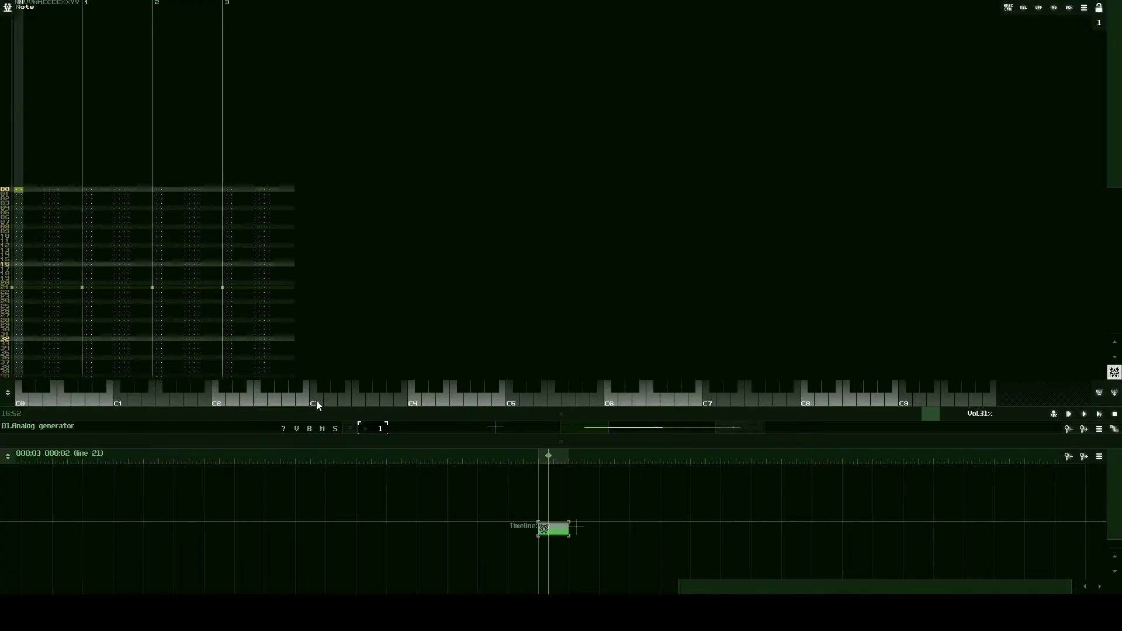
left_click(385, 399)
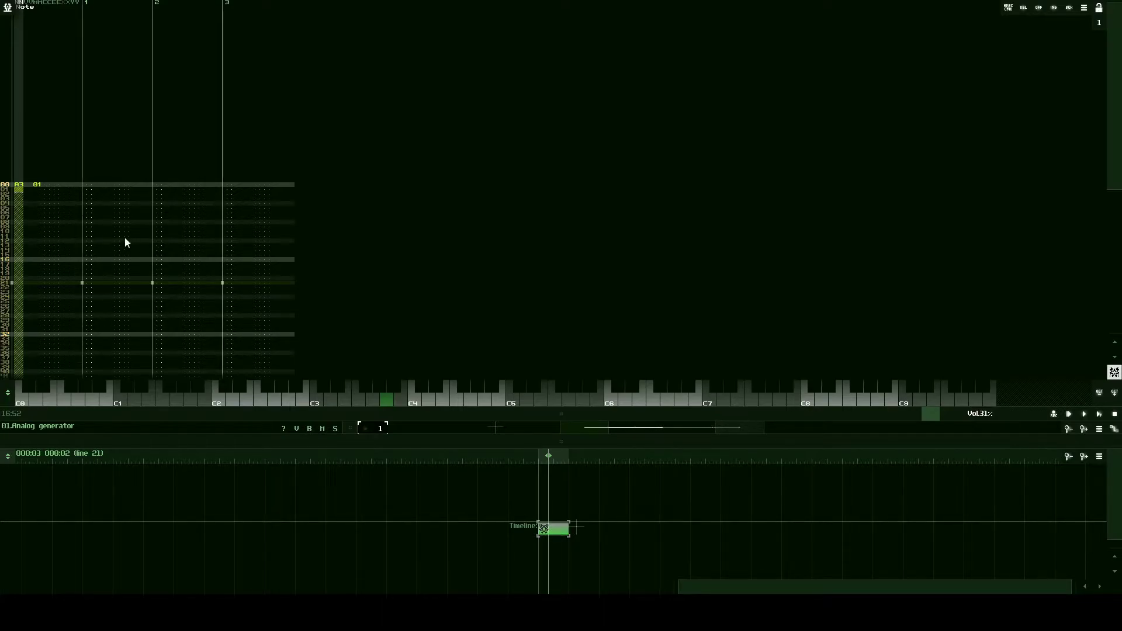
Step: Enter G3, C4 and F3 at rows 16, 32 and 48 of the first track
scroll(91, 232, "down", 1)
scroll(58, 219, "down", 10)
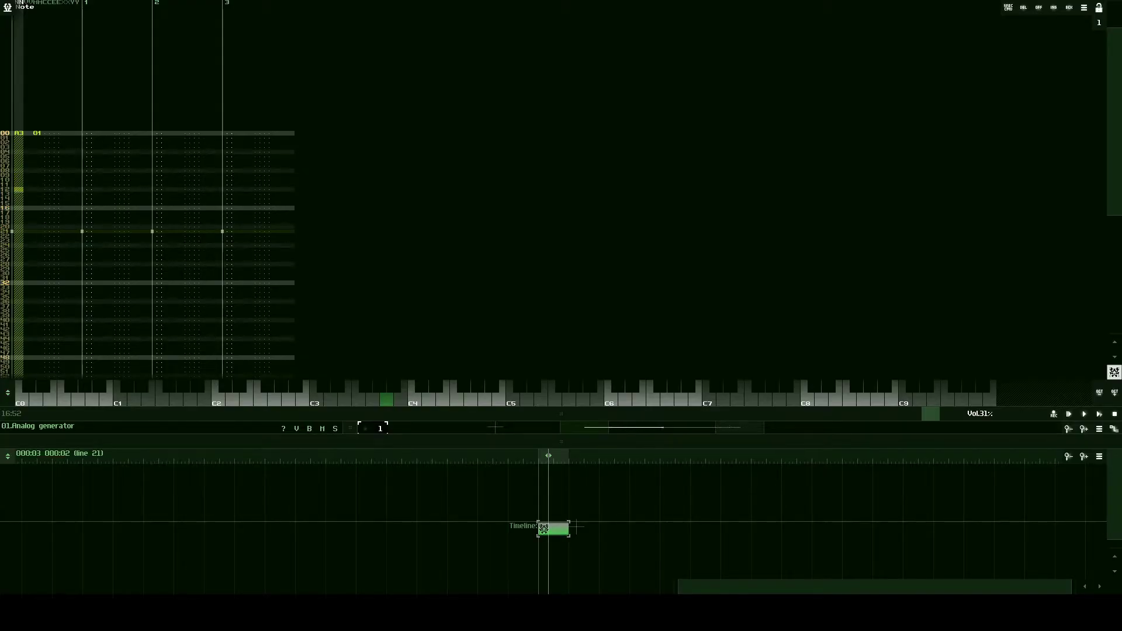
scroll(24, 214, "down", 4)
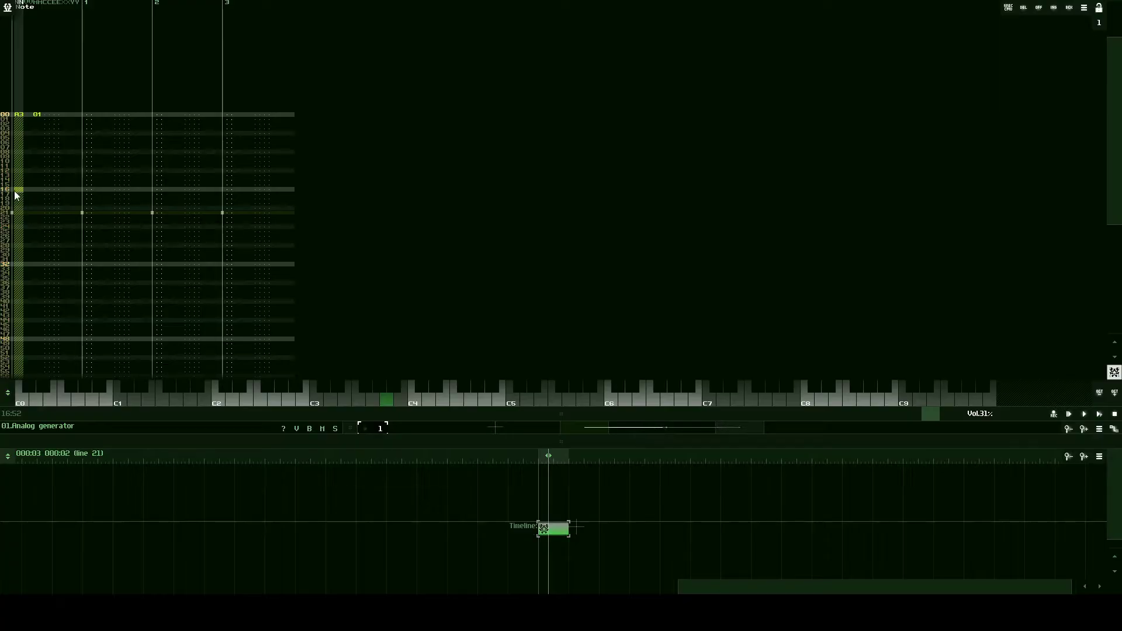
left_click(373, 400)
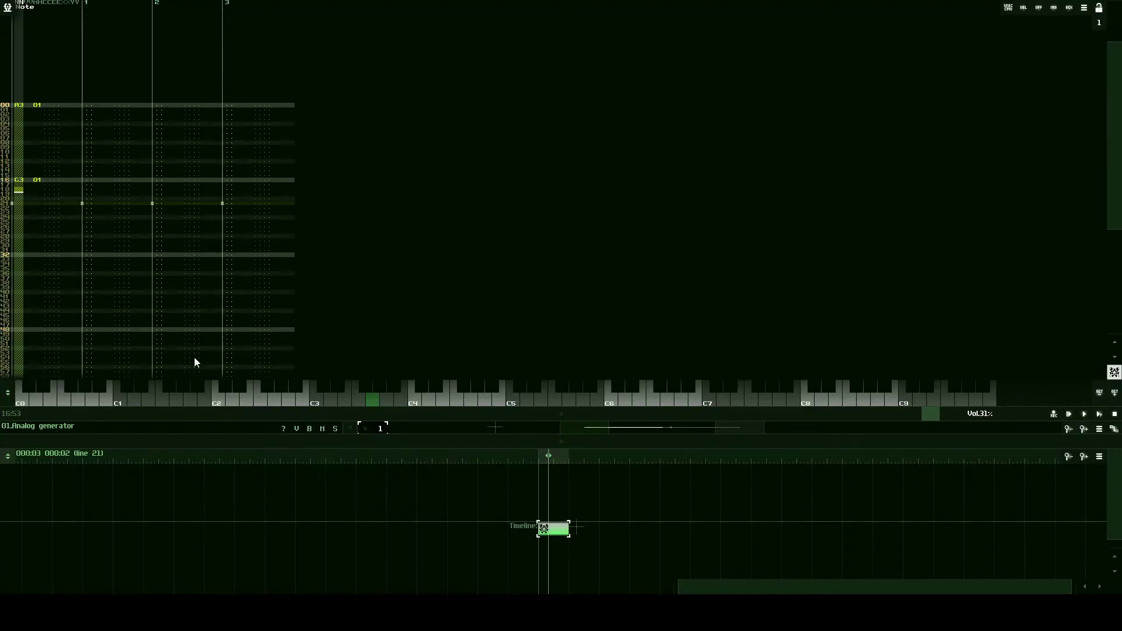
scroll(80, 259, "down", 5)
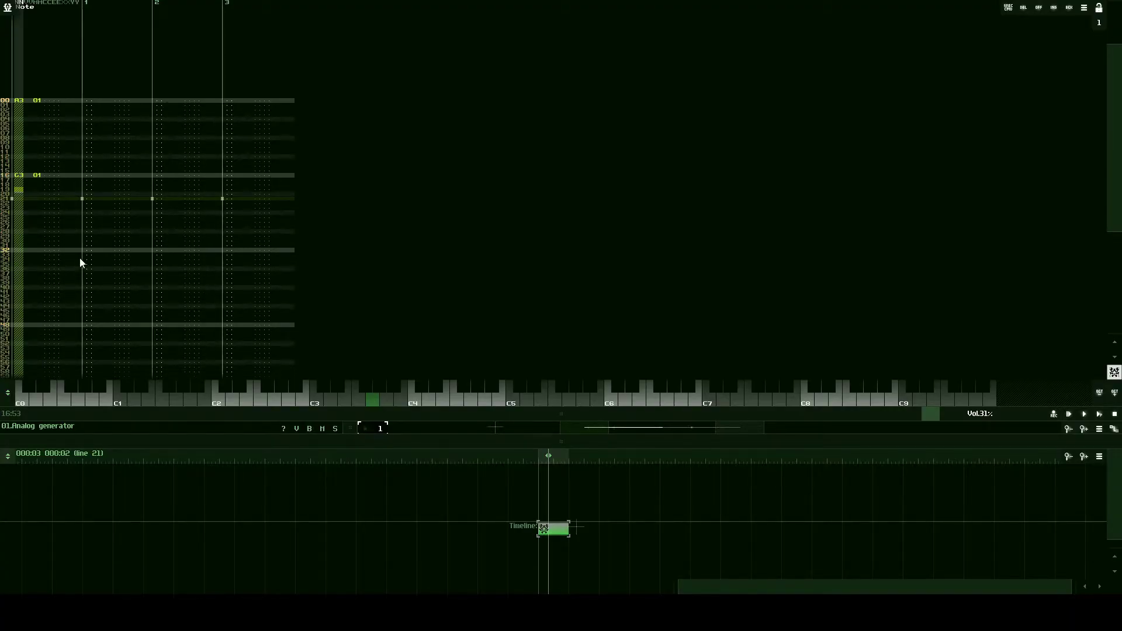
left_click(413, 402)
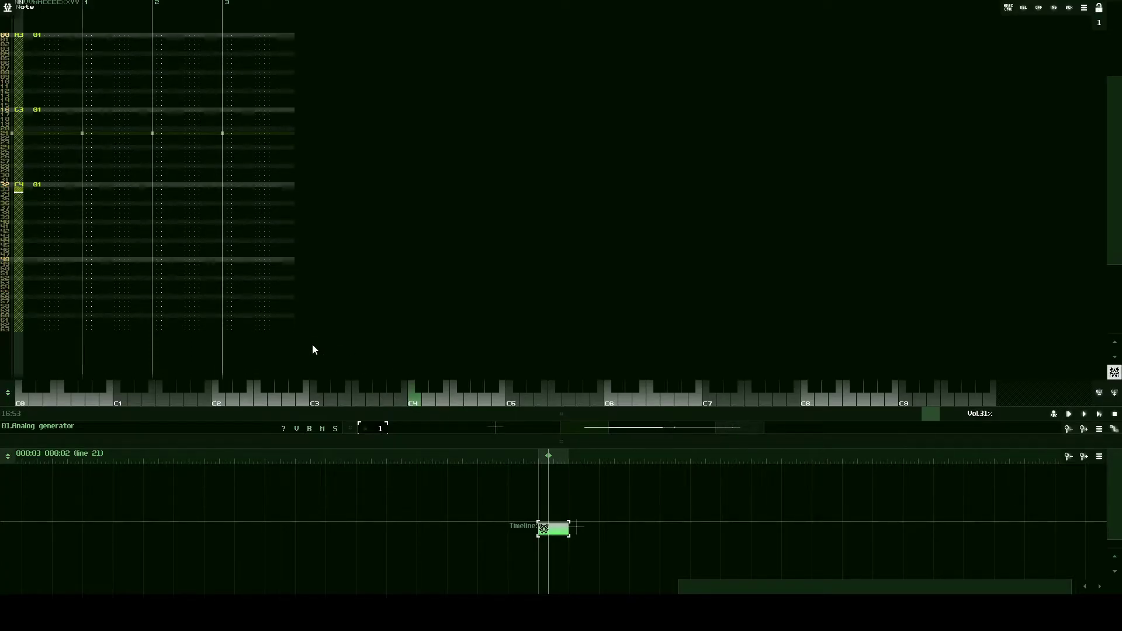
scroll(100, 218, "down", 10)
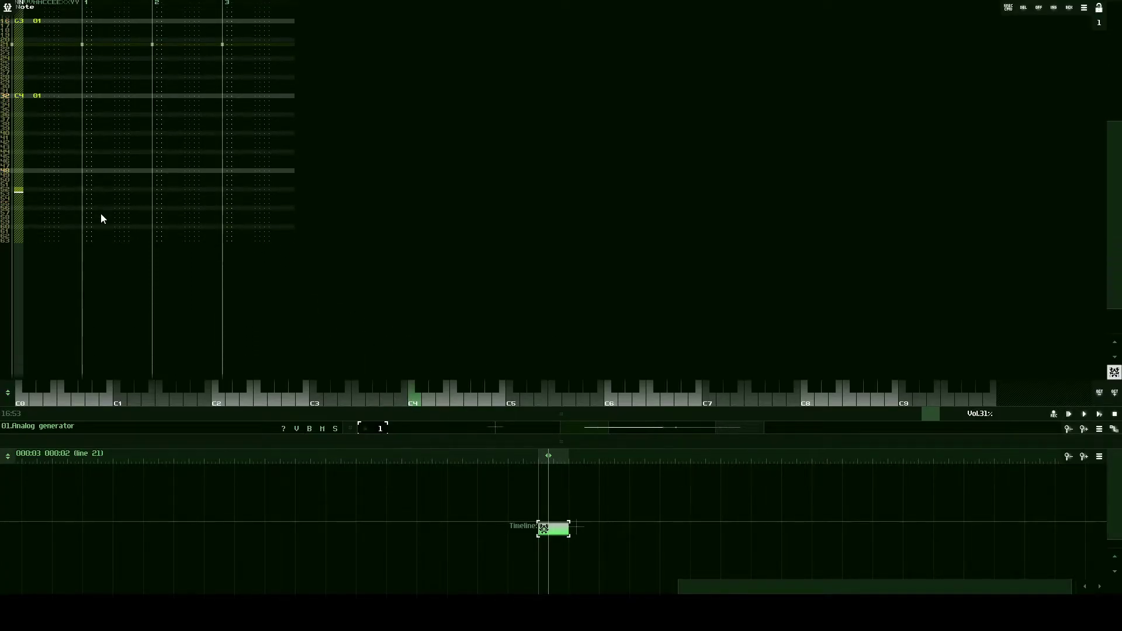
scroll(100, 214, "up", 2)
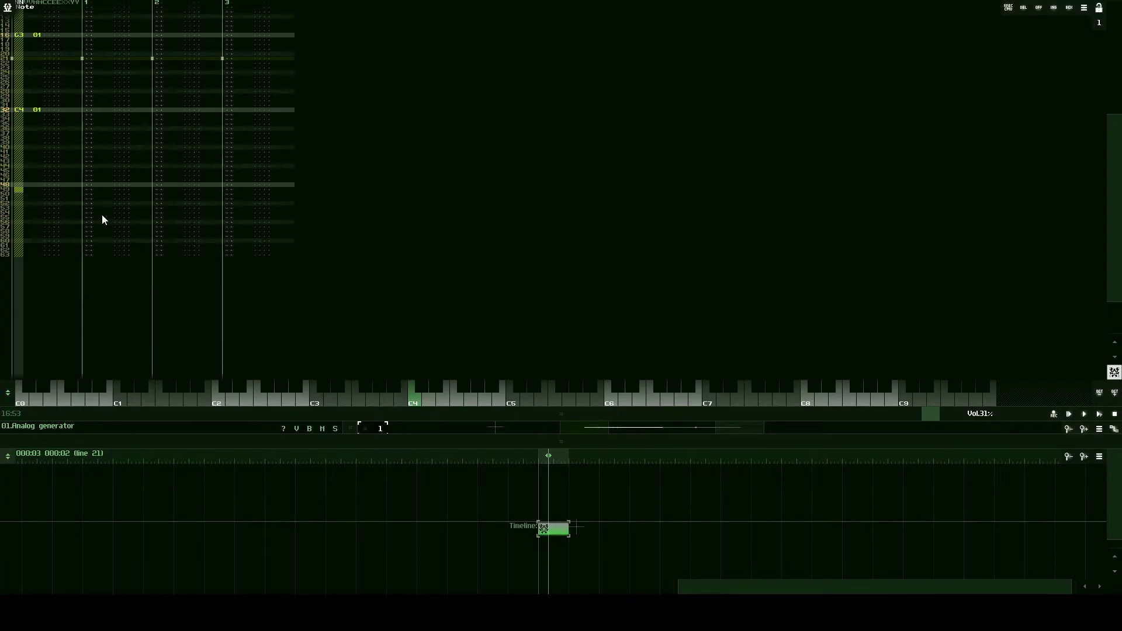
left_click(359, 400)
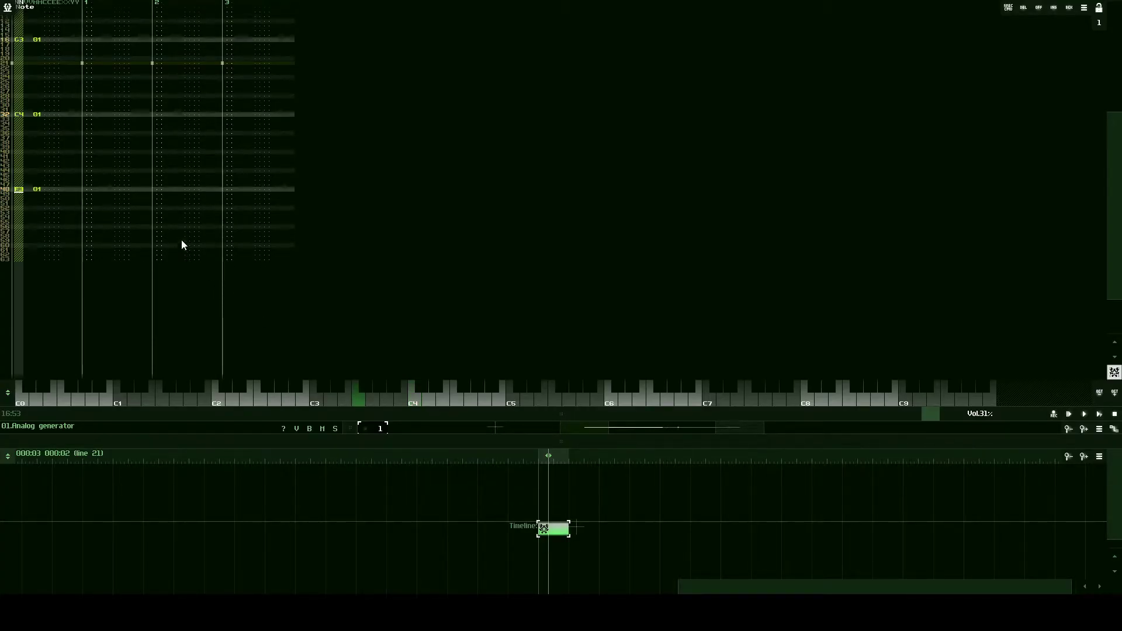
scroll(180, 244, "up", 3)
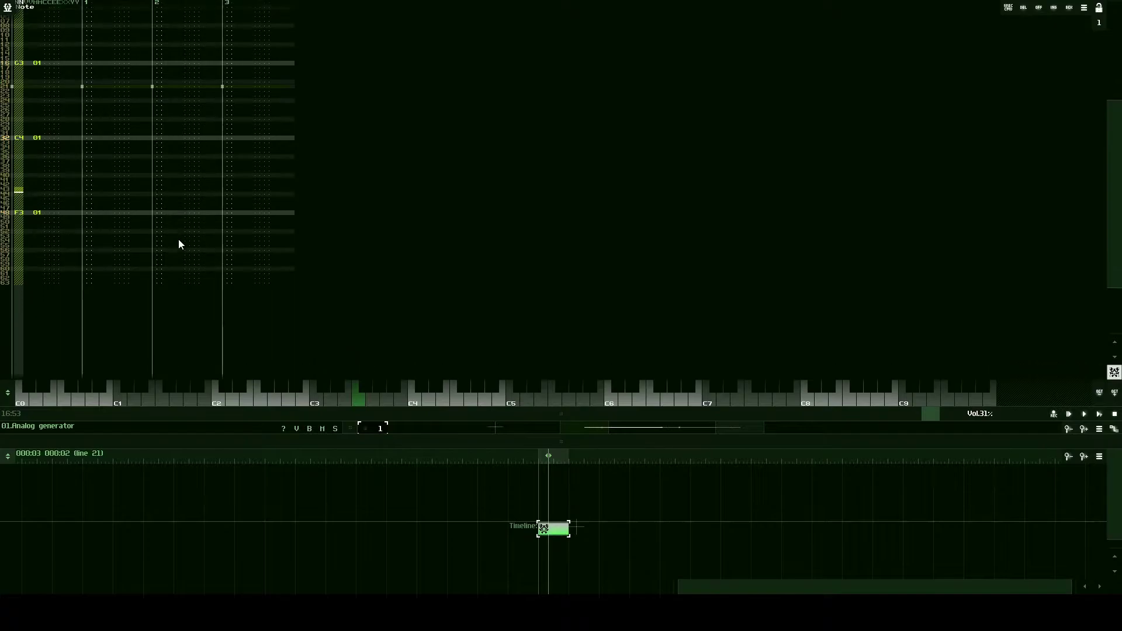
scroll(180, 244, "up", 5)
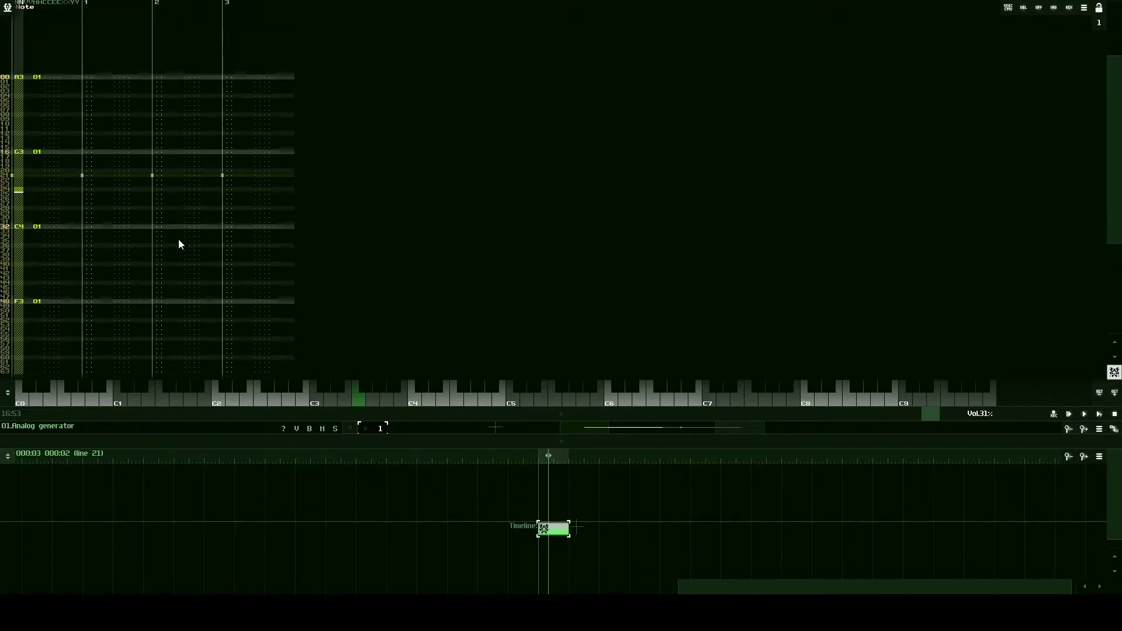
scroll(180, 245, "up", 3)
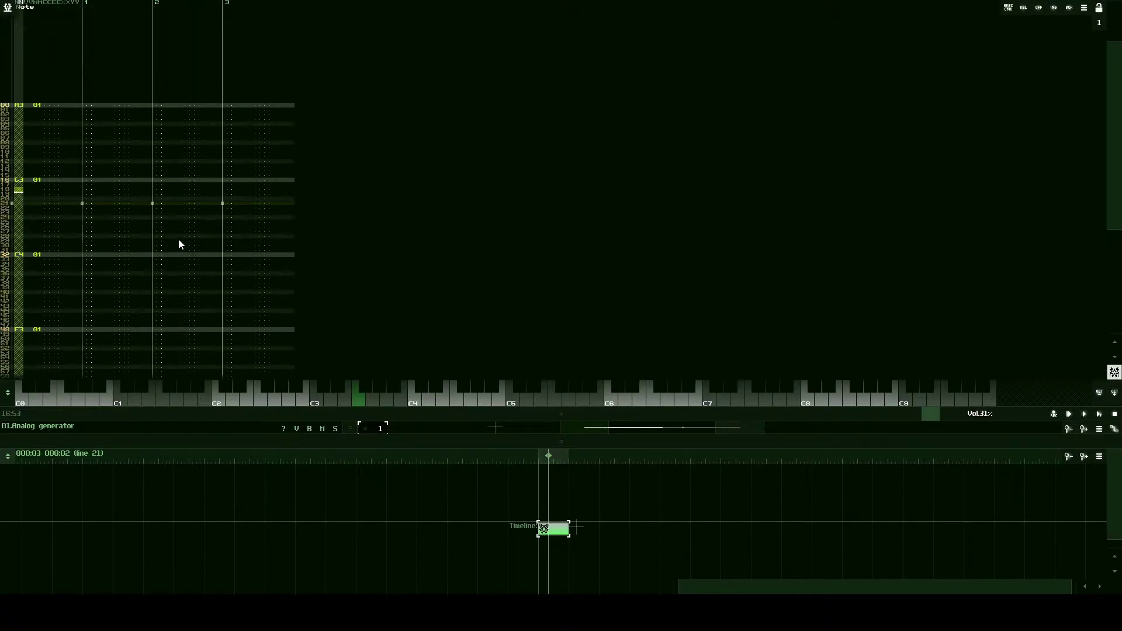
scroll(178, 238, "up", 1)
scroll(142, 177, "down", 2)
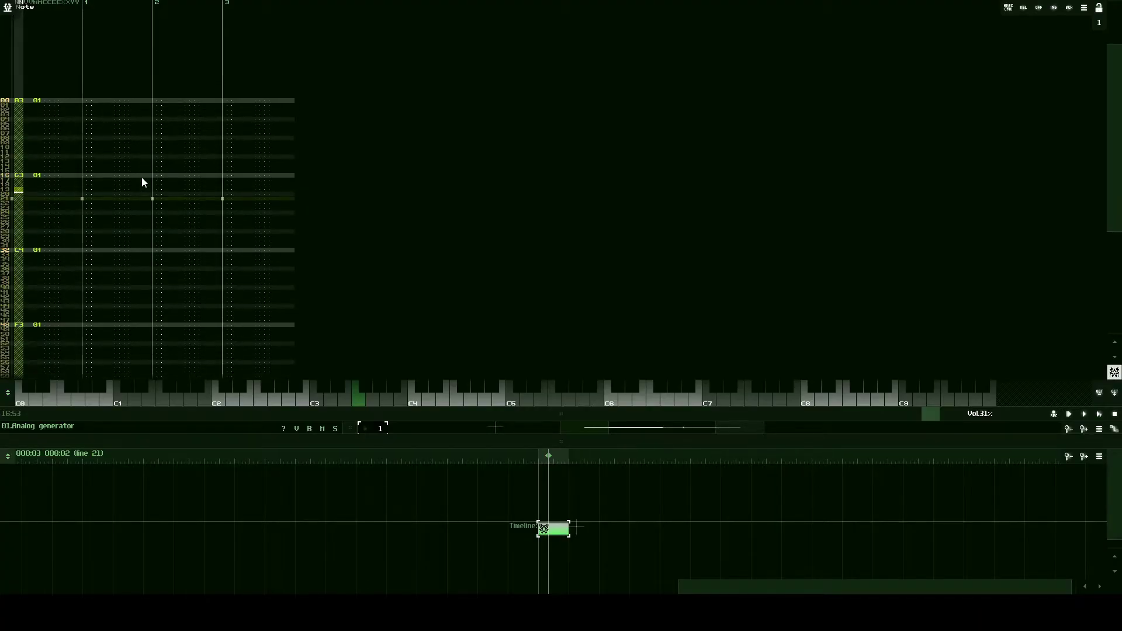
scroll(149, 191, "down", 2)
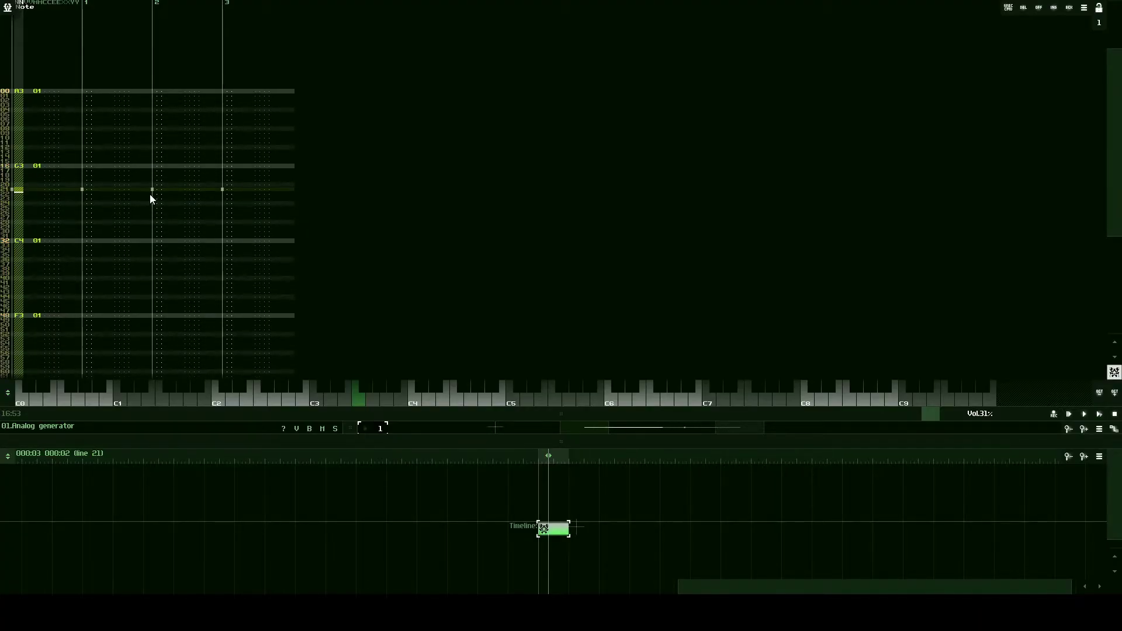
scroll(150, 194, "down", 2)
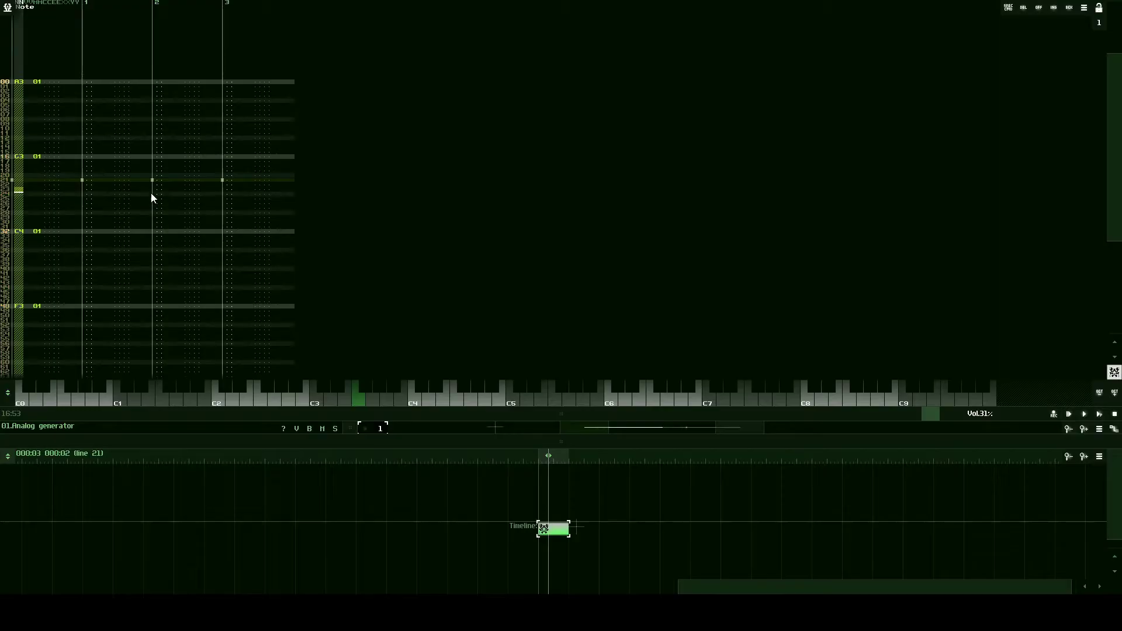
scroll(117, 167, "up", 3)
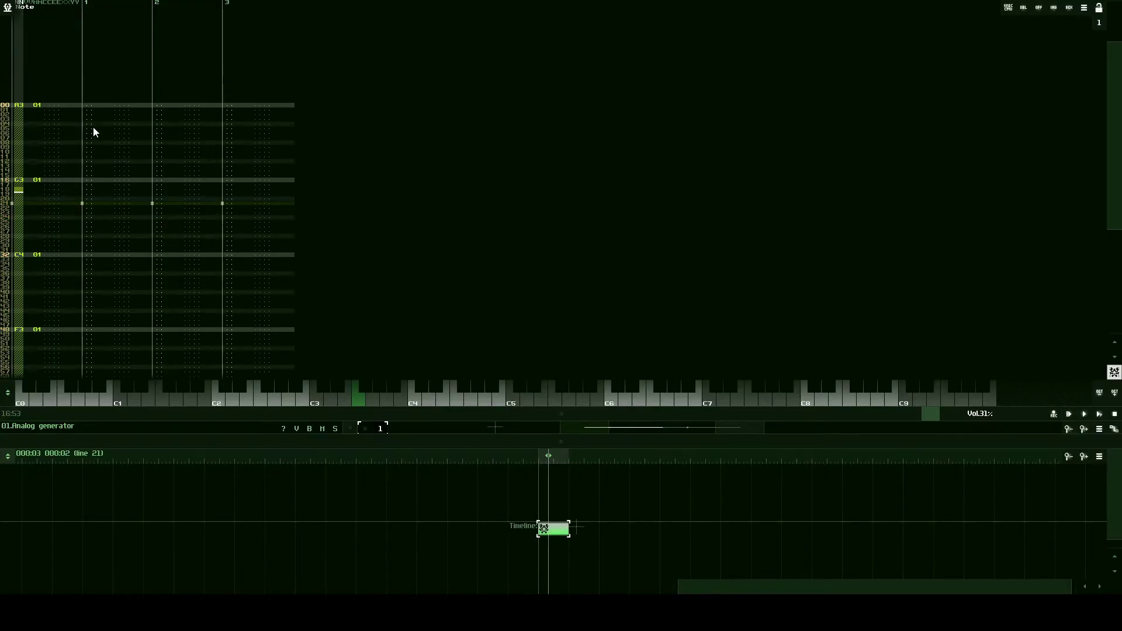
scroll(93, 127, "up", 4)
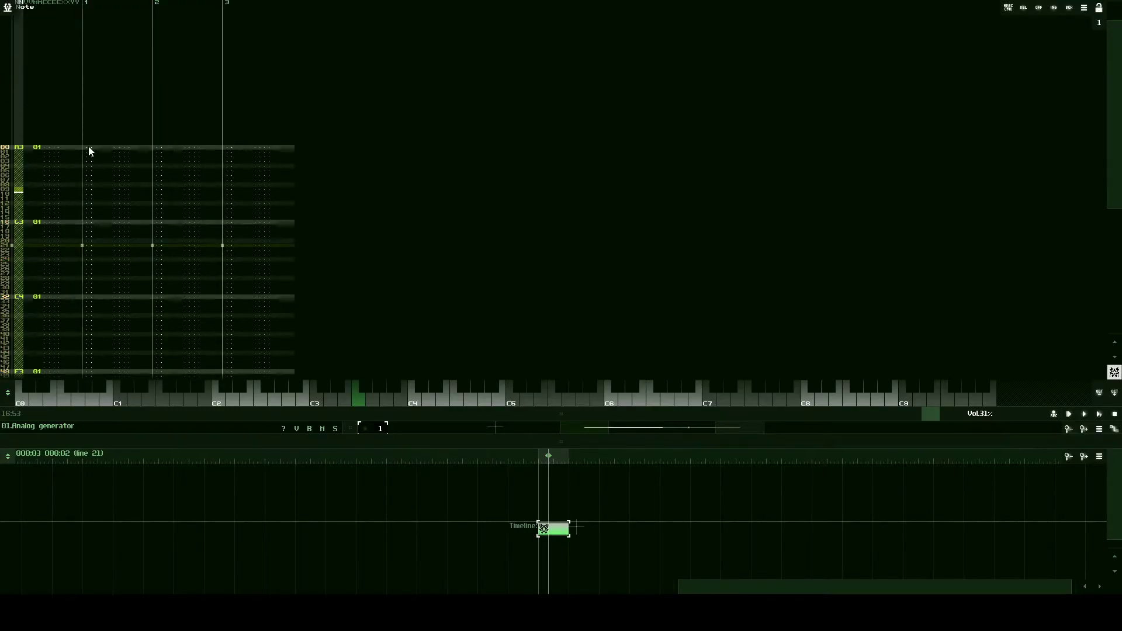
Step: Enter C4 at row 00 and B3 at row 16 of the second track
left_click(90, 148)
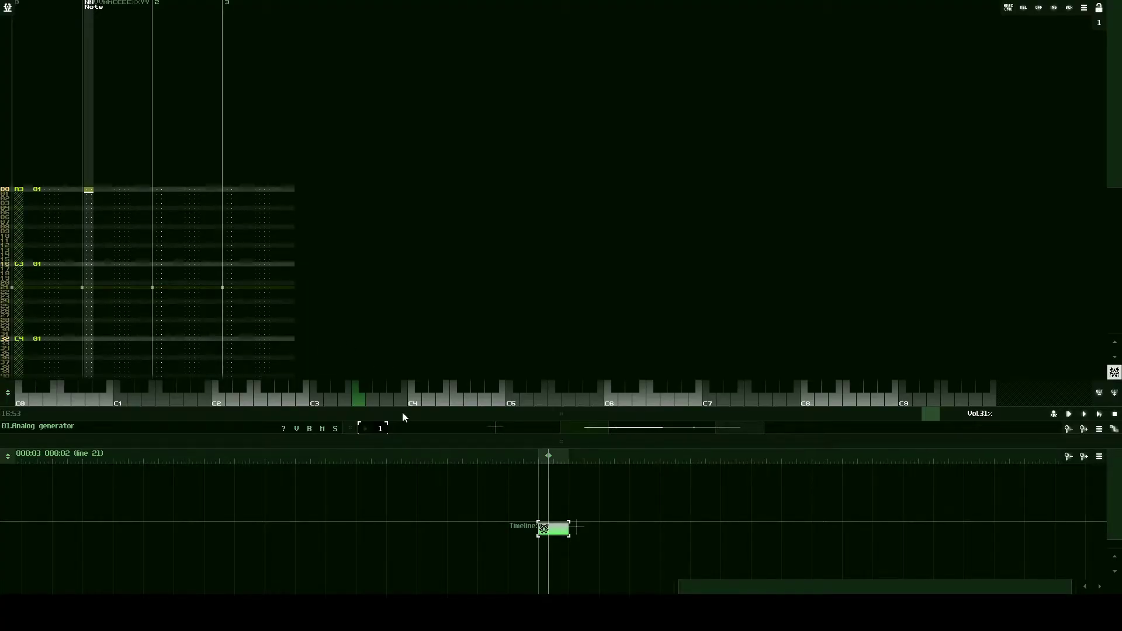
left_click(416, 401)
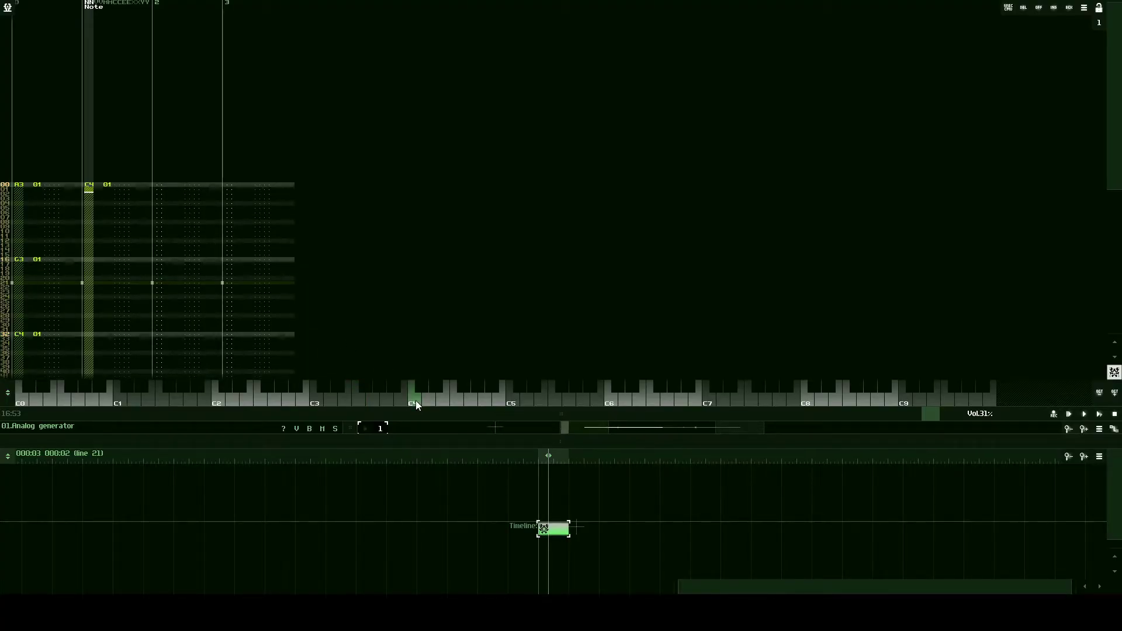
left_click(83, 261)
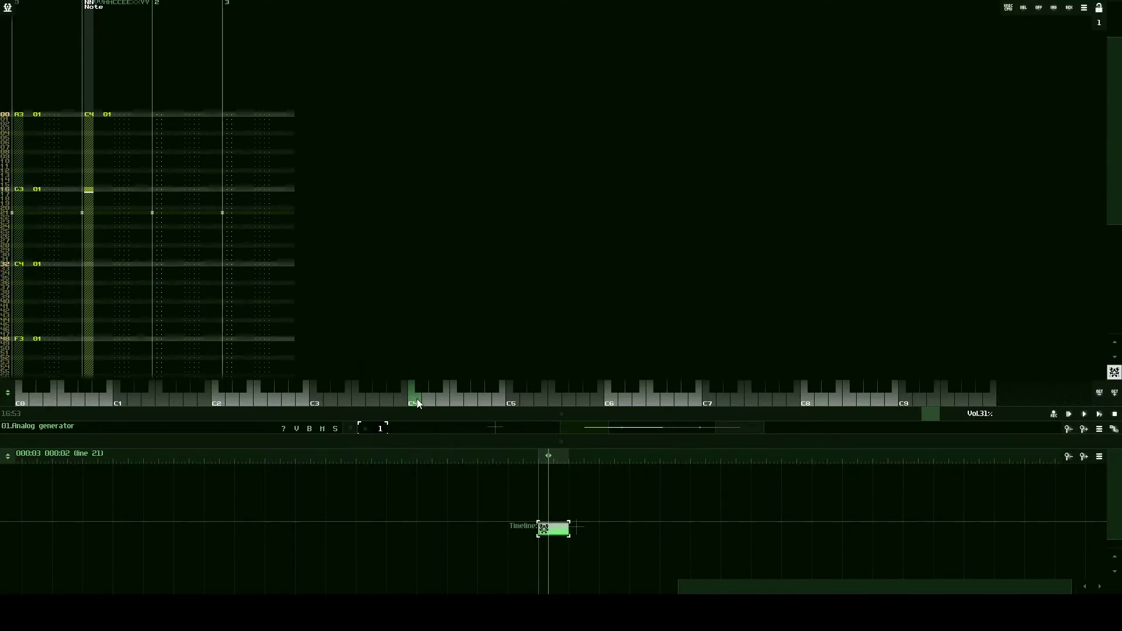
left_click(400, 397)
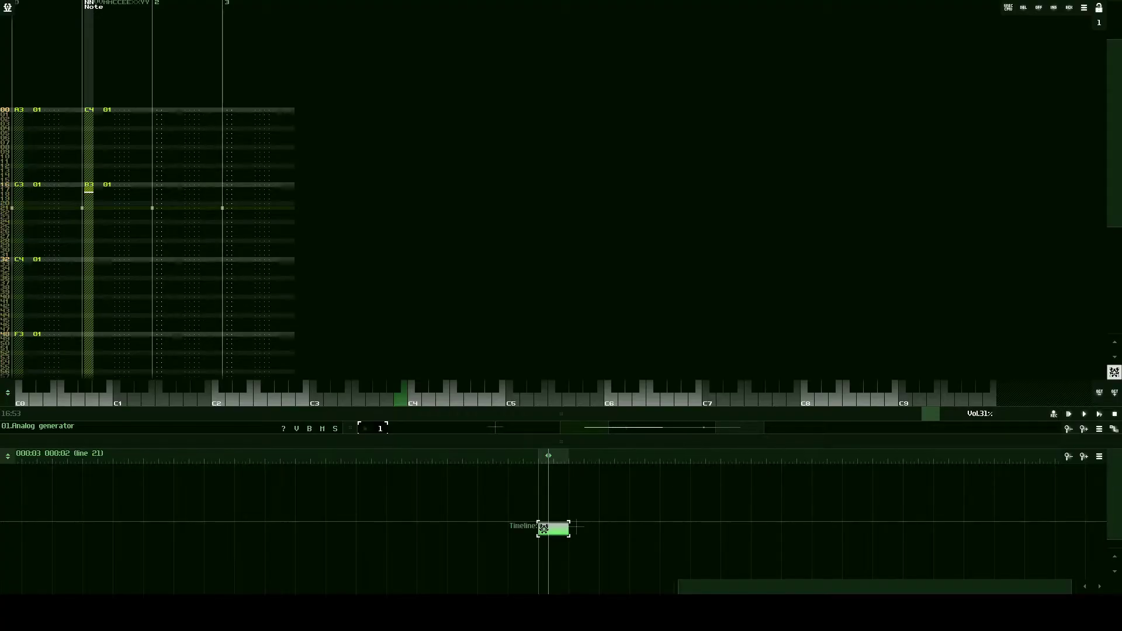
Step: Enter E4 at row 32 and A3 at row 48 of the second track
scroll(85, 268, "down", 4)
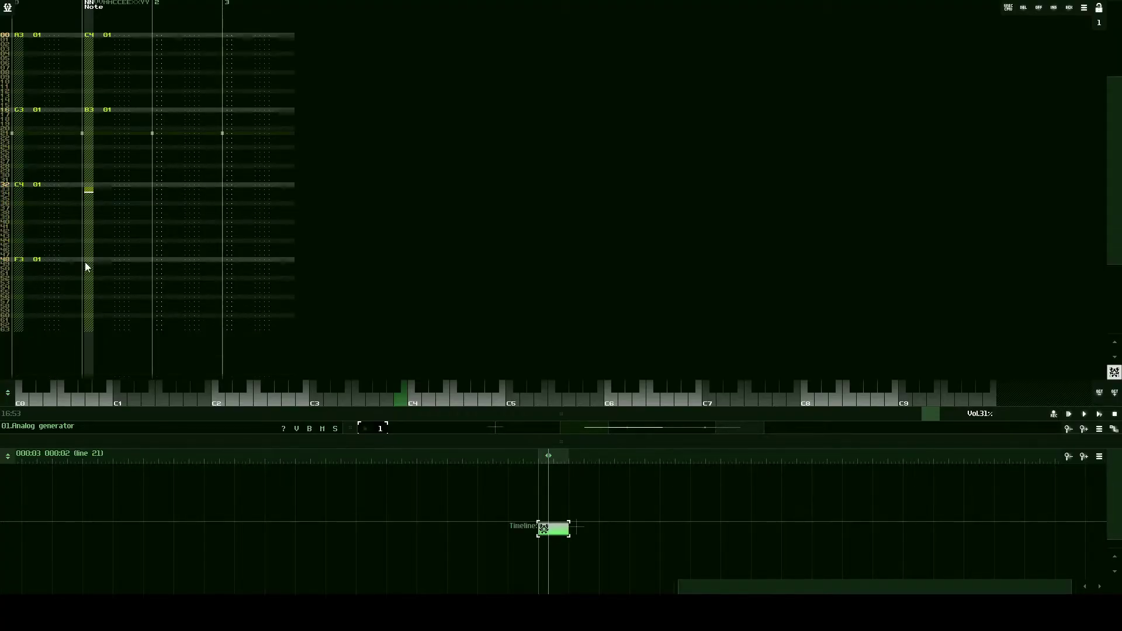
left_click(440, 400)
scroll(287, 313, "down", 1)
scroll(286, 310, "down", 7)
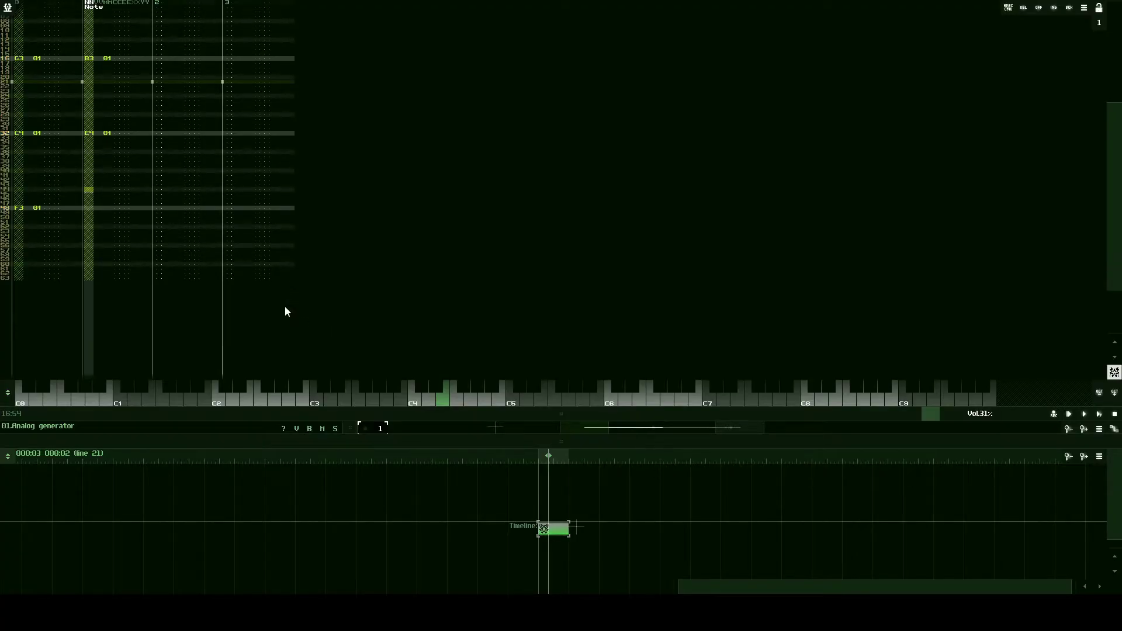
left_click(390, 400)
scroll(142, 251, "up", 3)
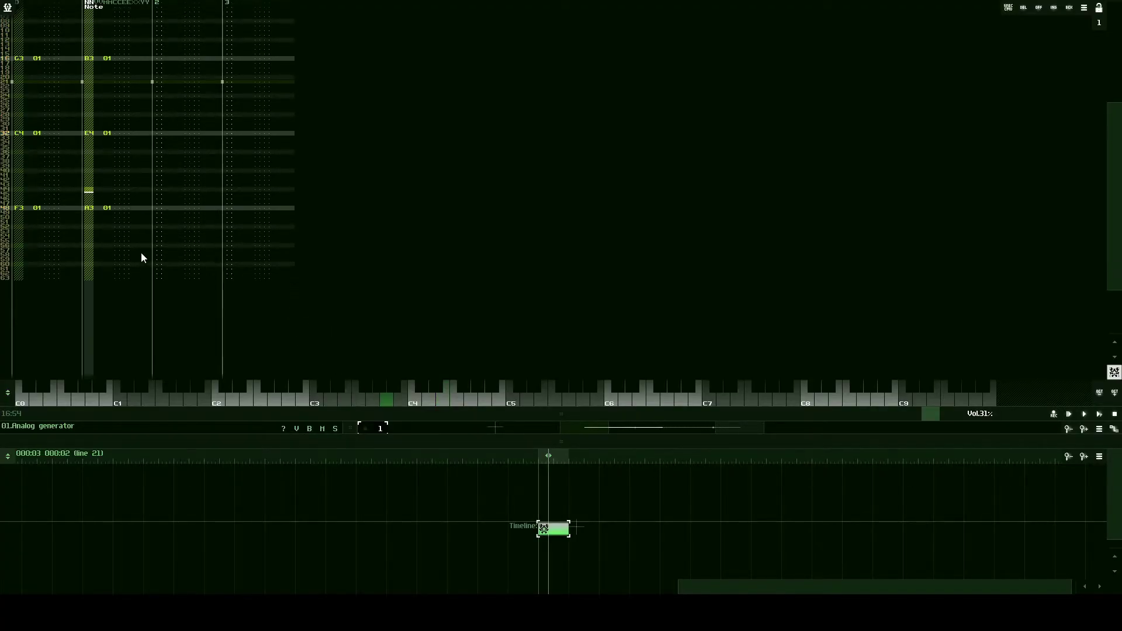
scroll(142, 252, "up", 13)
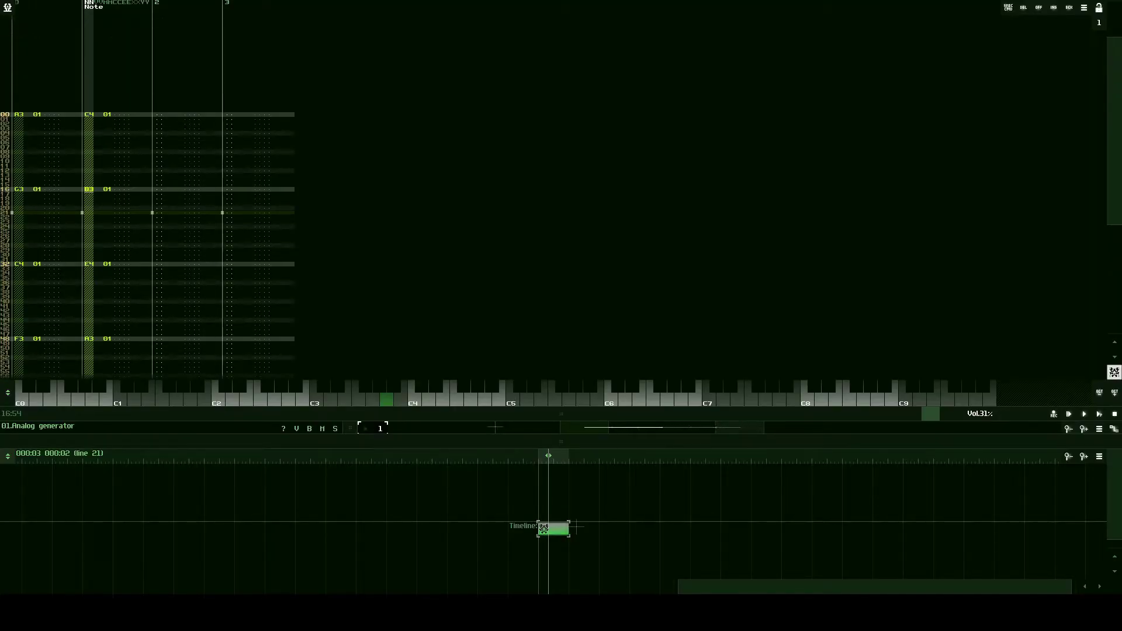
left_click(158, 114)
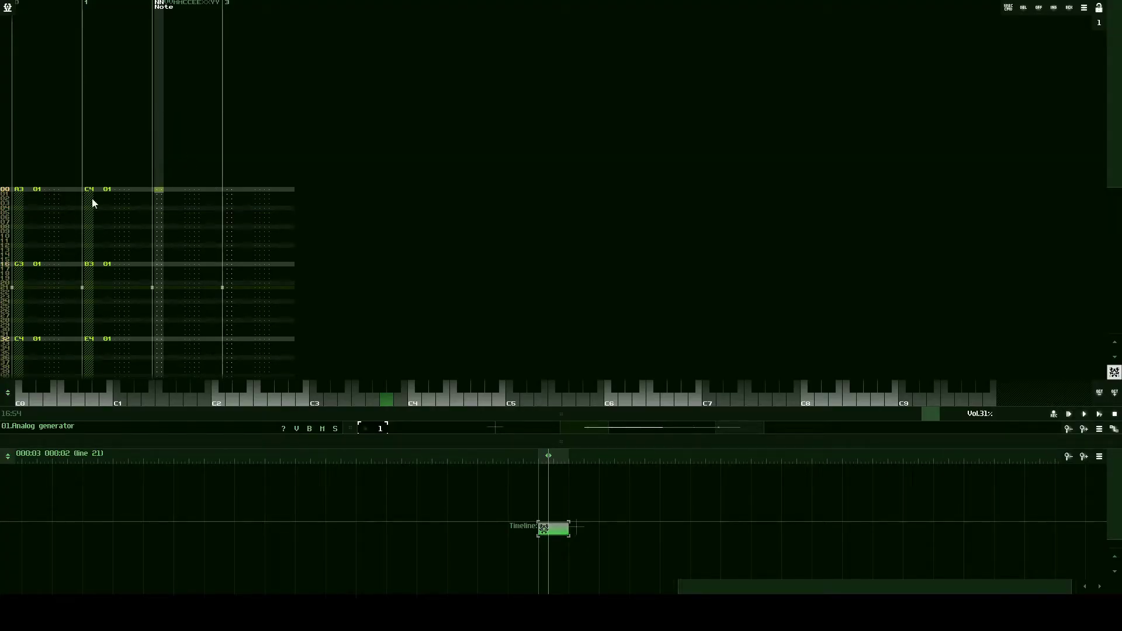
left_click_drag(15, 189, 83, 190)
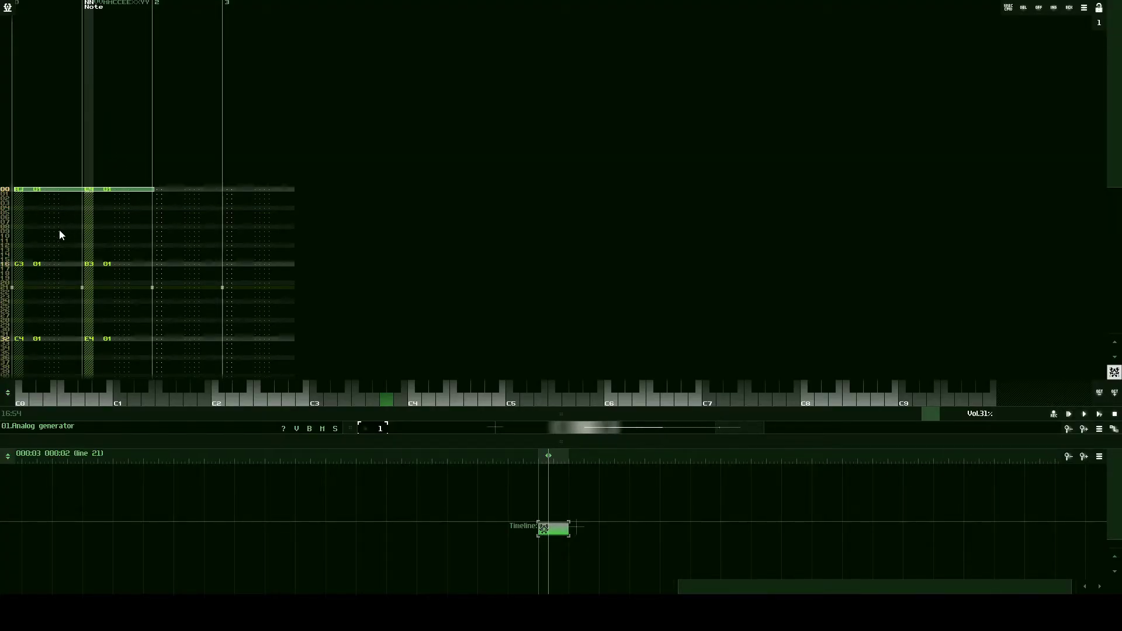
scroll(59, 233, "down", 4)
left_click(92, 232)
scroll(87, 233, "down", 2)
scroll(298, 273, "up", 5)
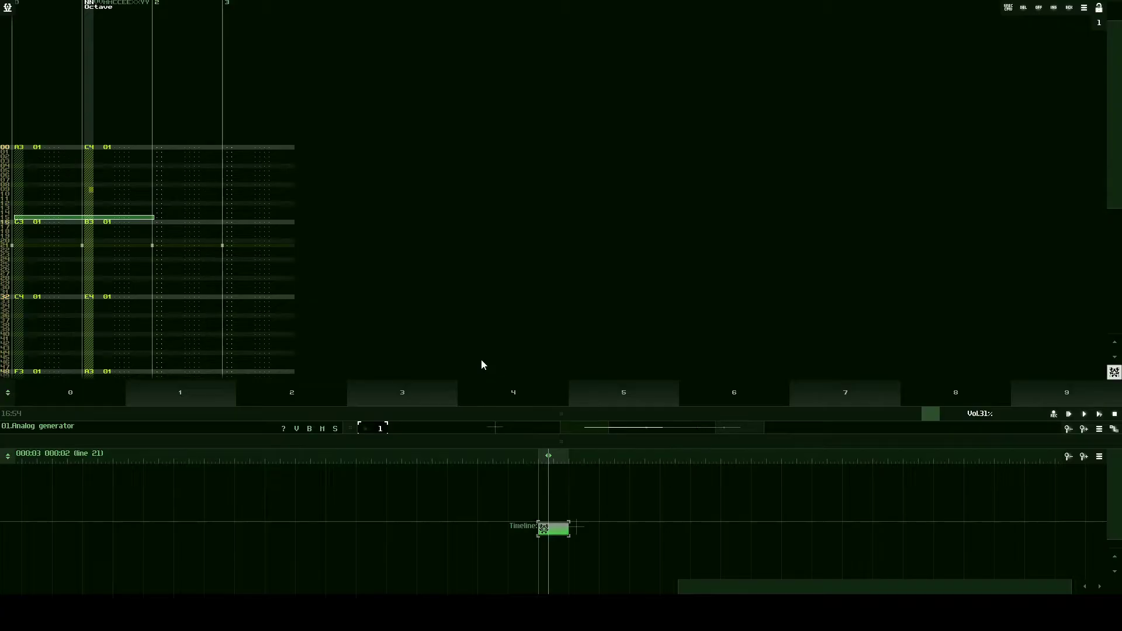
left_click(1100, 414)
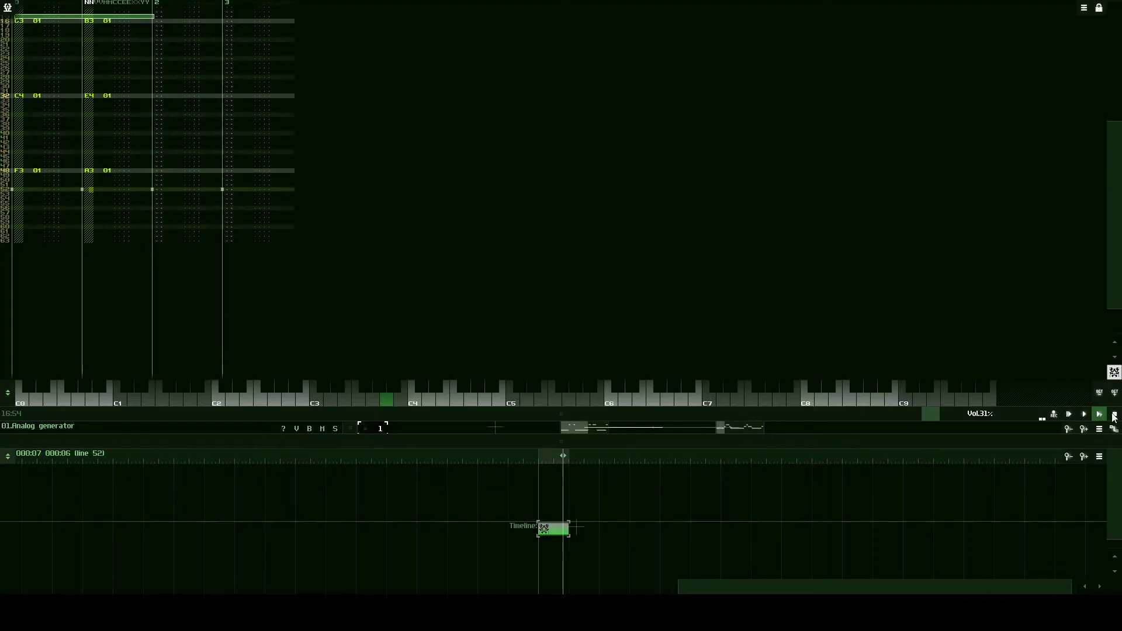
left_click(1081, 416)
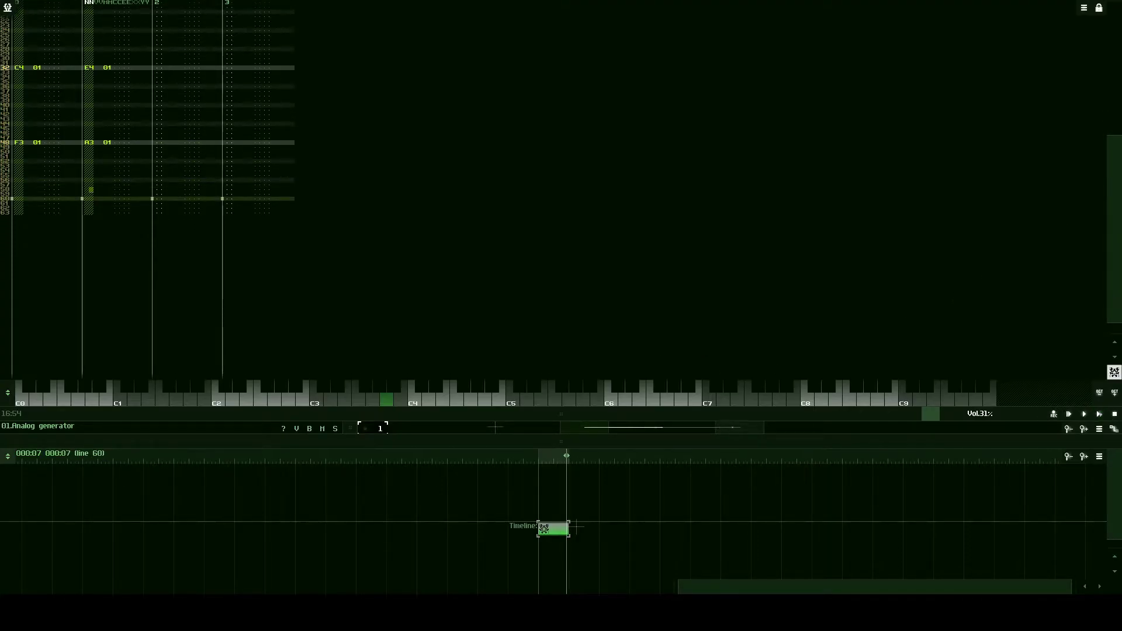
Step: Place the cursor on the two chord tracks and play the 64-line pattern
left_click_drag(1114, 228, 1072, 44)
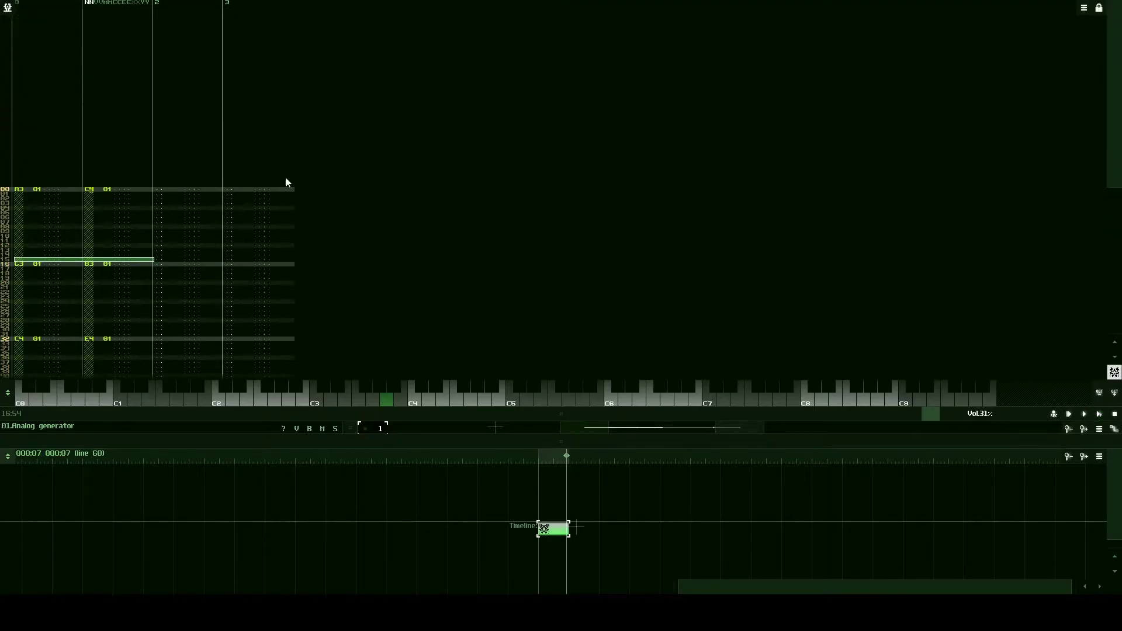
left_click(18, 248)
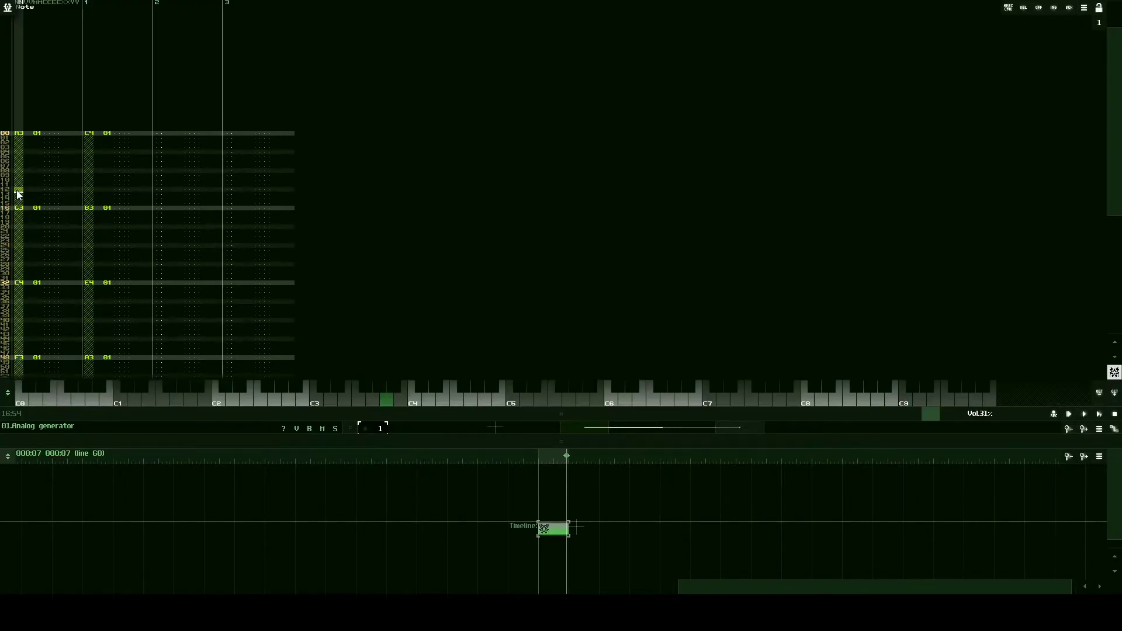
left_click(85, 188)
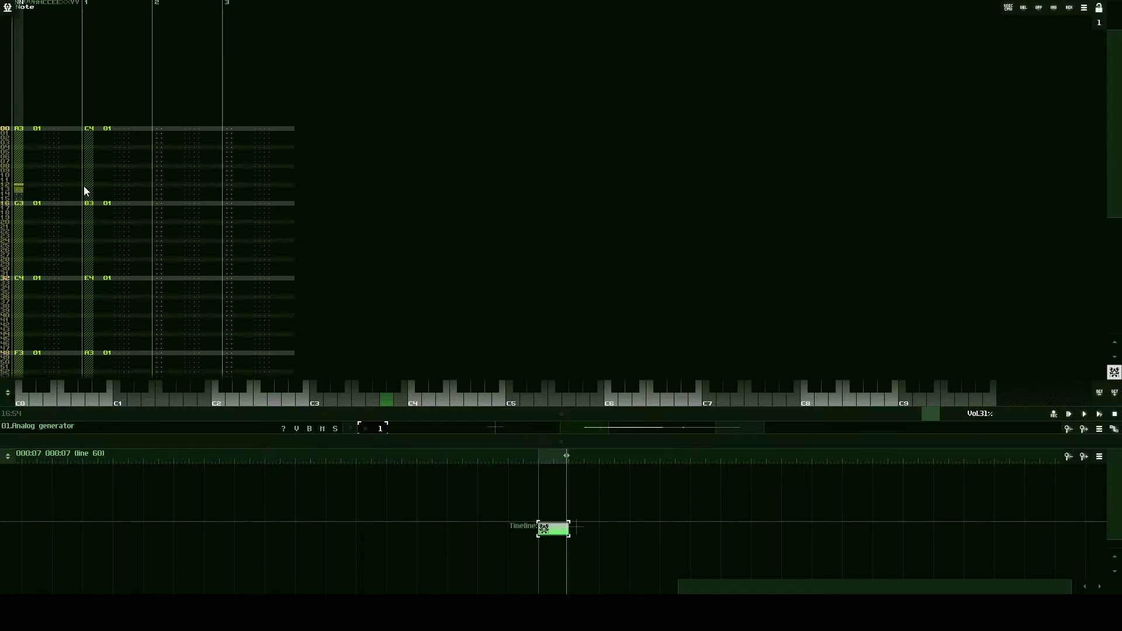
left_click(18, 261)
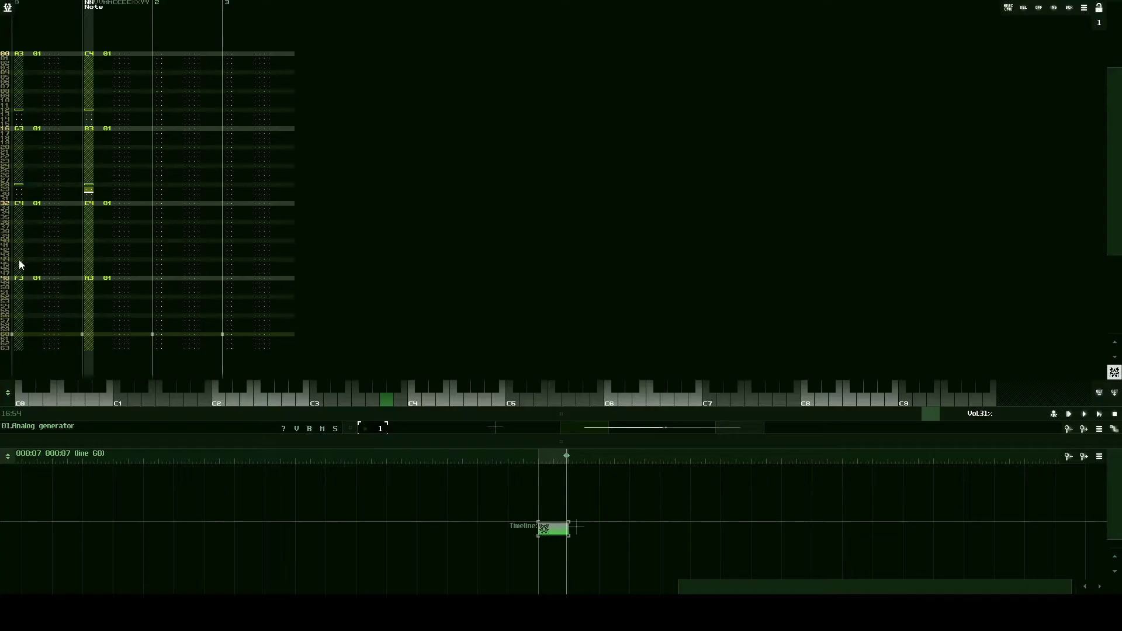
left_click(19, 259)
left_click(89, 188)
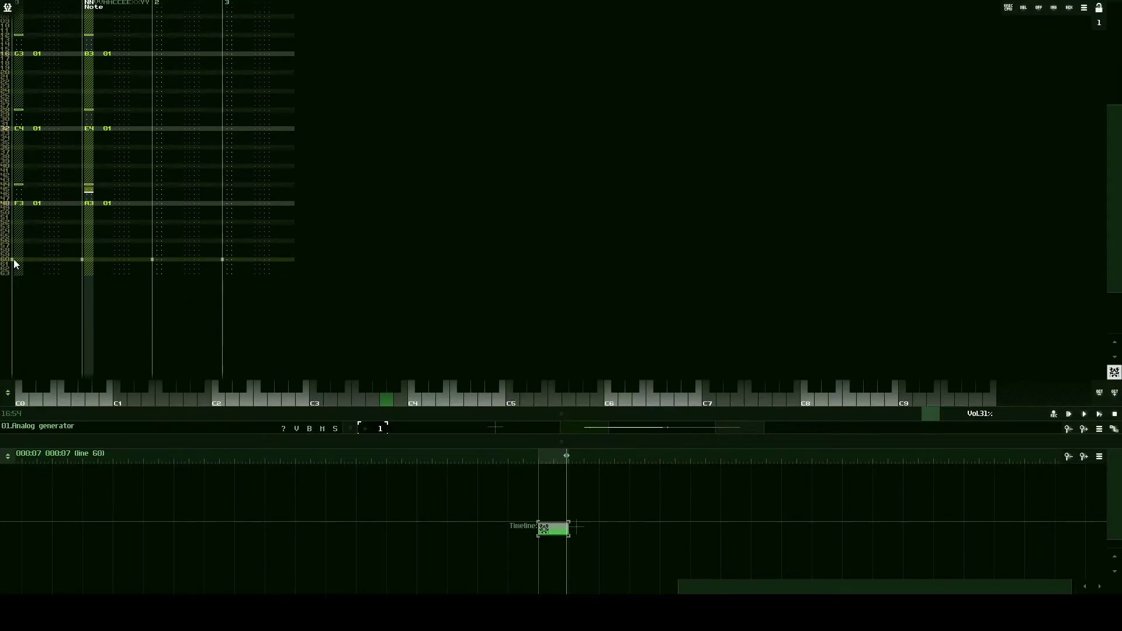
left_click(18, 264)
left_click(92, 188)
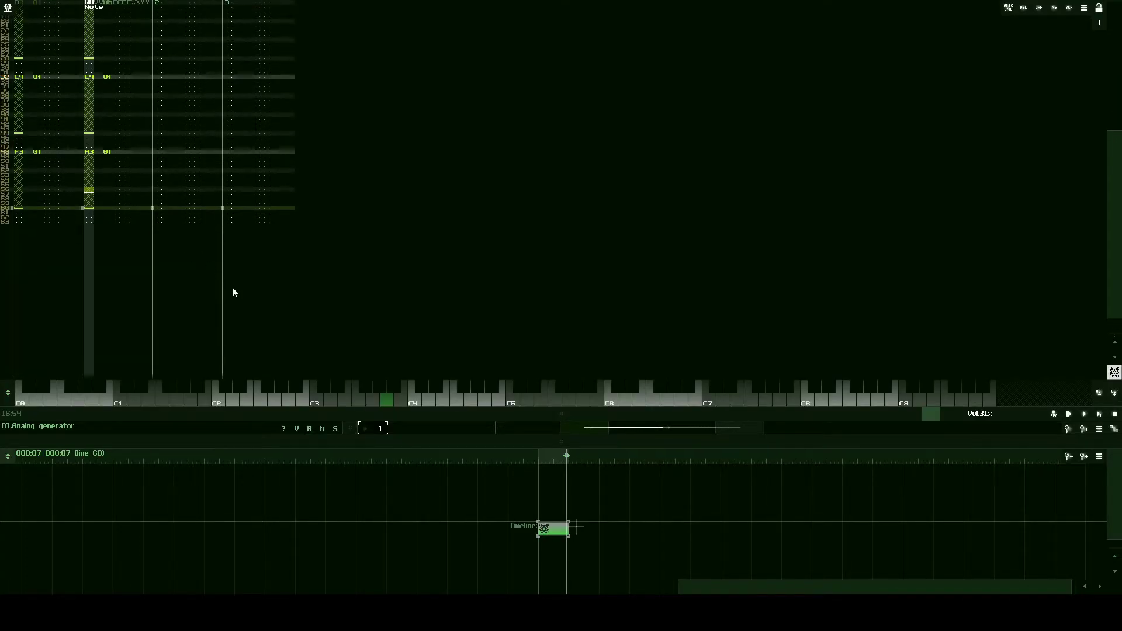
left_click(1099, 415)
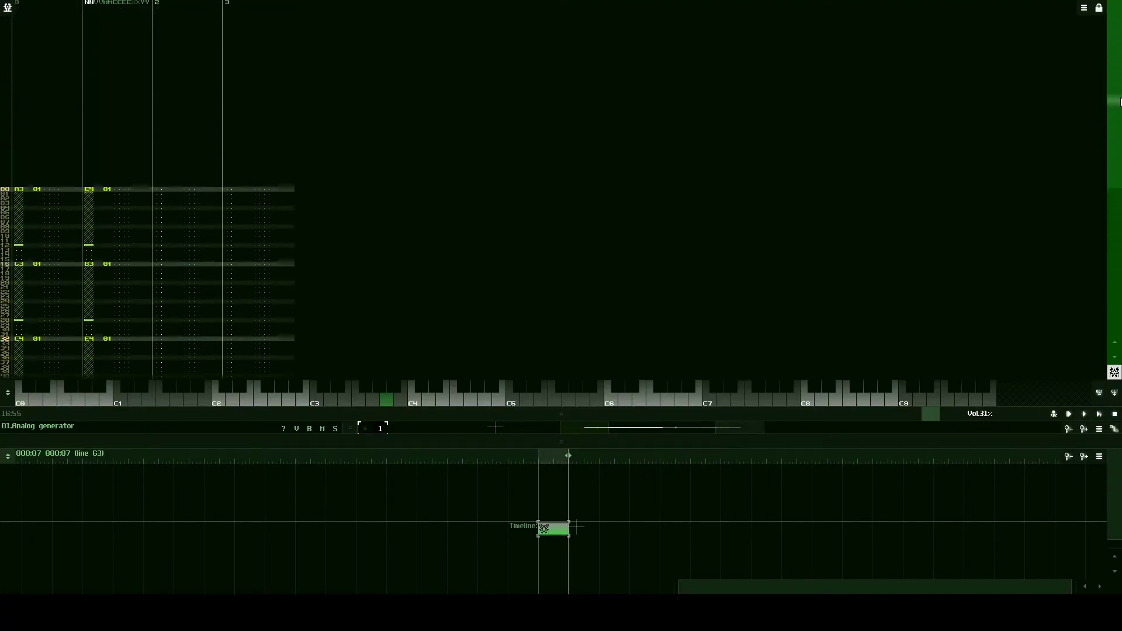
Step: Stop playback at line 00 and enlarge the module area to reveal the generator's parameters
left_click(155, 190)
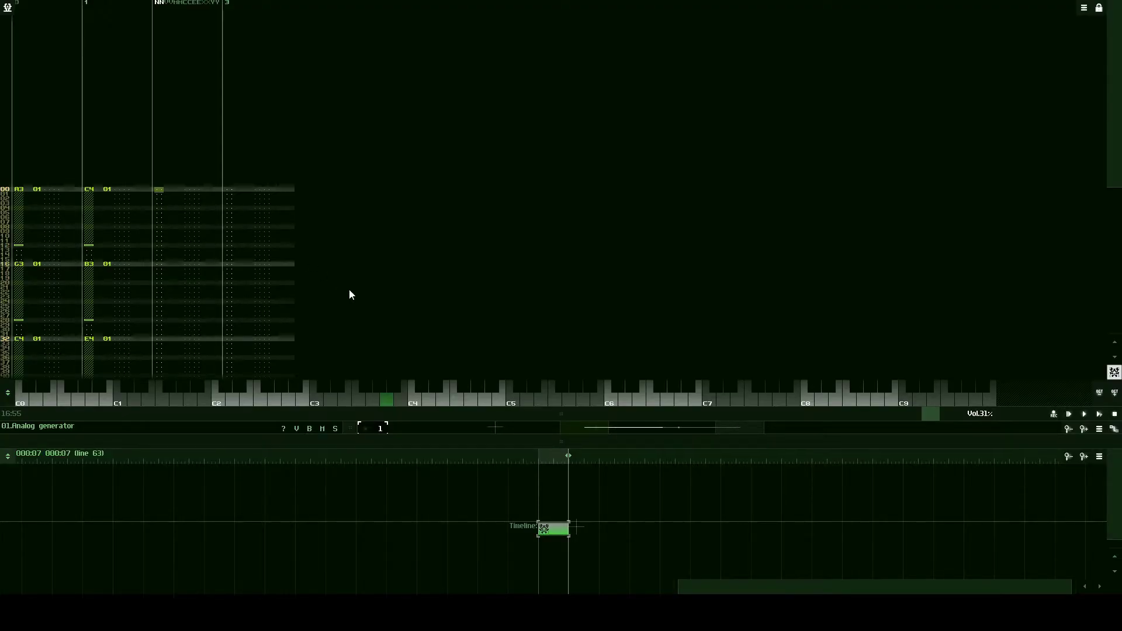
left_click_drag(475, 415, 474, 345)
left_click_drag(494, 443, 486, 458)
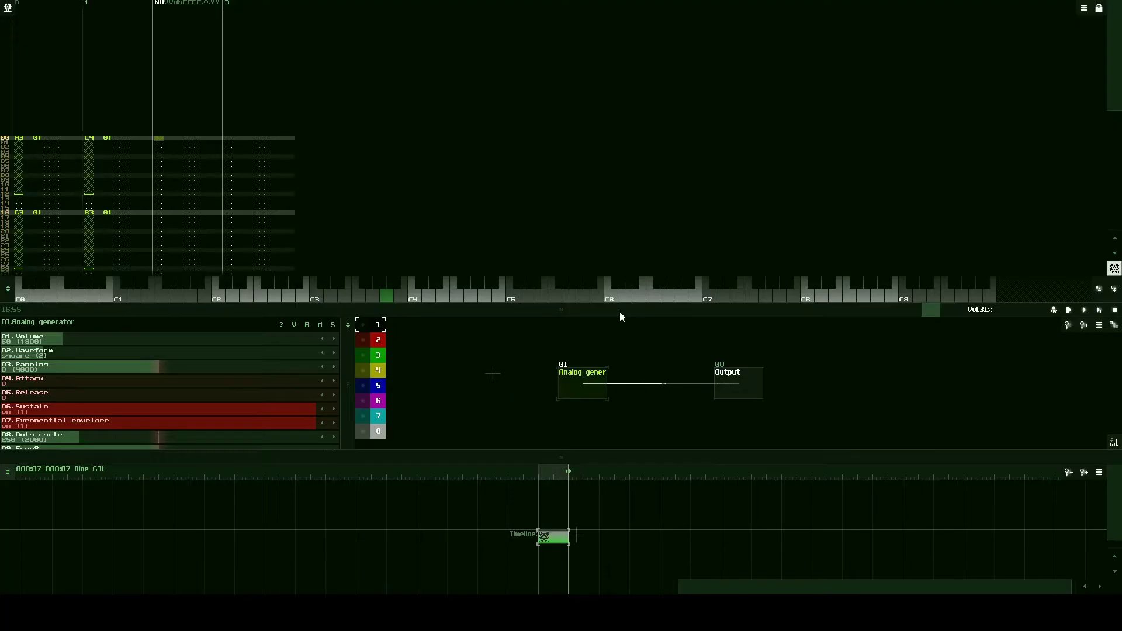
Step: Create a second Analog generator module (02) and wire it into the Output
left_click_drag(620, 315, 622, 248)
left_click_drag(585, 355, 592, 401)
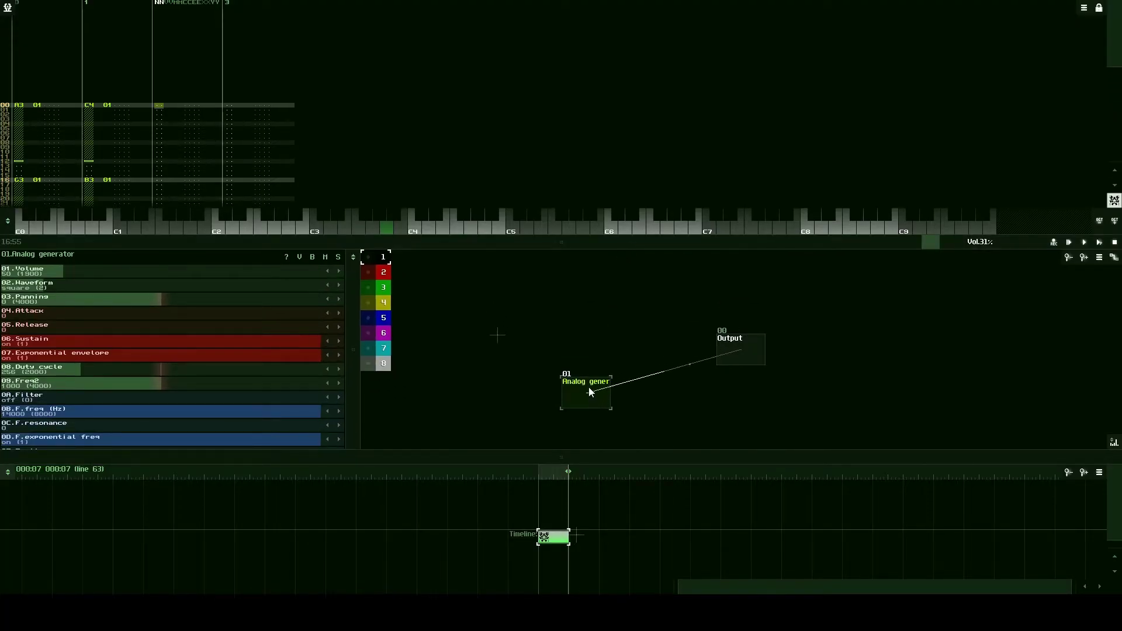
double_click(583, 349)
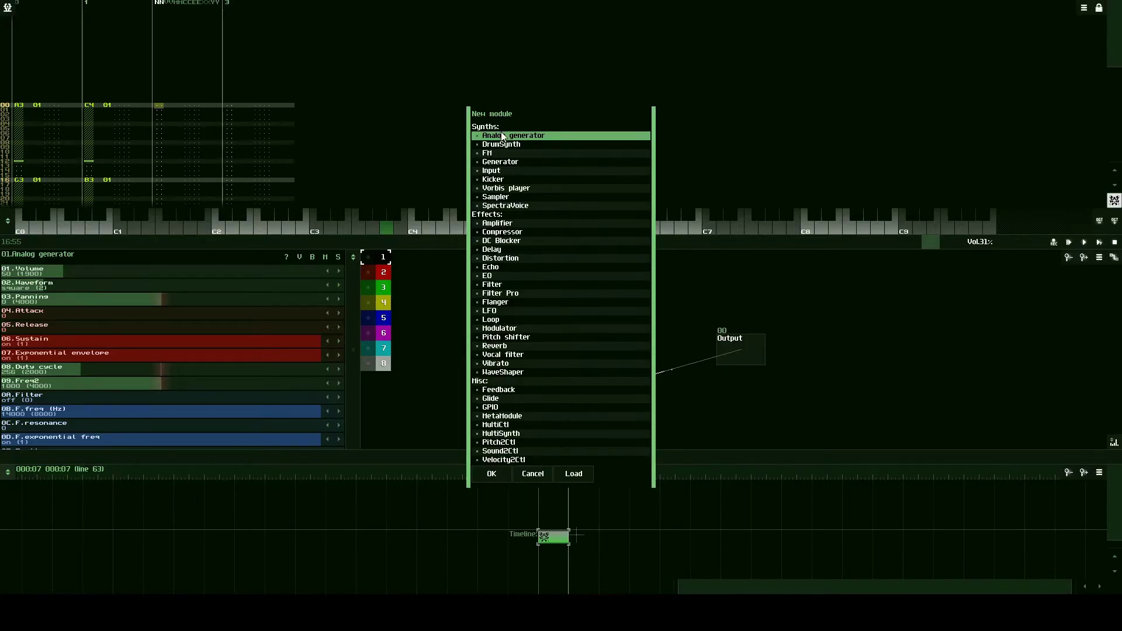
left_click(492, 474)
mouse_move(584, 346)
left_mouse_down()
mouse_move(657, 279)
mouse_move(736, 345)
left_mouse_up()
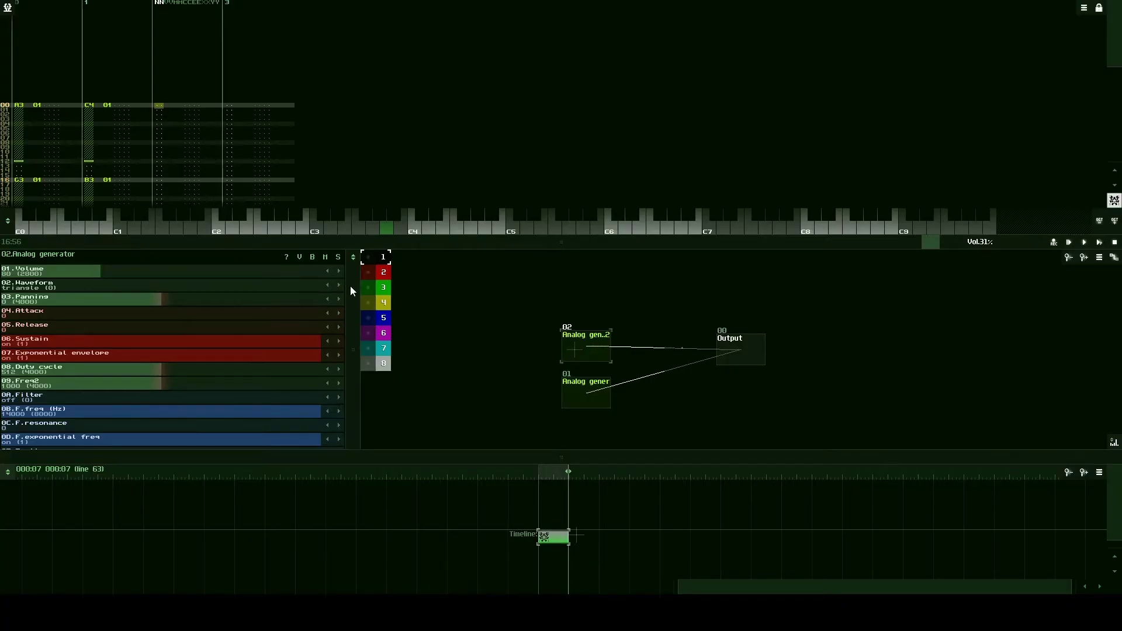
Step: Keep module 02 on a triangle waveform, adjust its duty cycle, and set volume to 64
left_click_drag(351, 291, 370, 247)
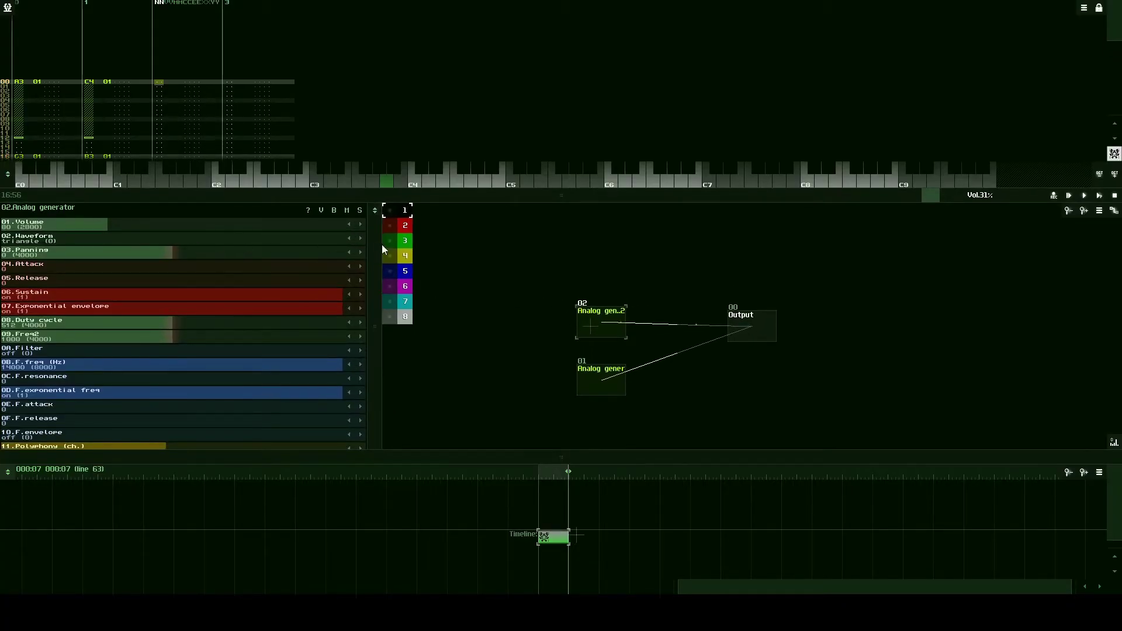
left_click(356, 238)
left_click(355, 236)
left_click(349, 237)
left_click(349, 237)
mouse_move(198, 325)
left_mouse_down()
mouse_move(97, 322)
mouse_move(199, 326)
left_mouse_up()
left_click_drag(131, 222, 118, 227)
Step: Rename module 02 to 'Bass' and set its colour to red
left_click(598, 321)
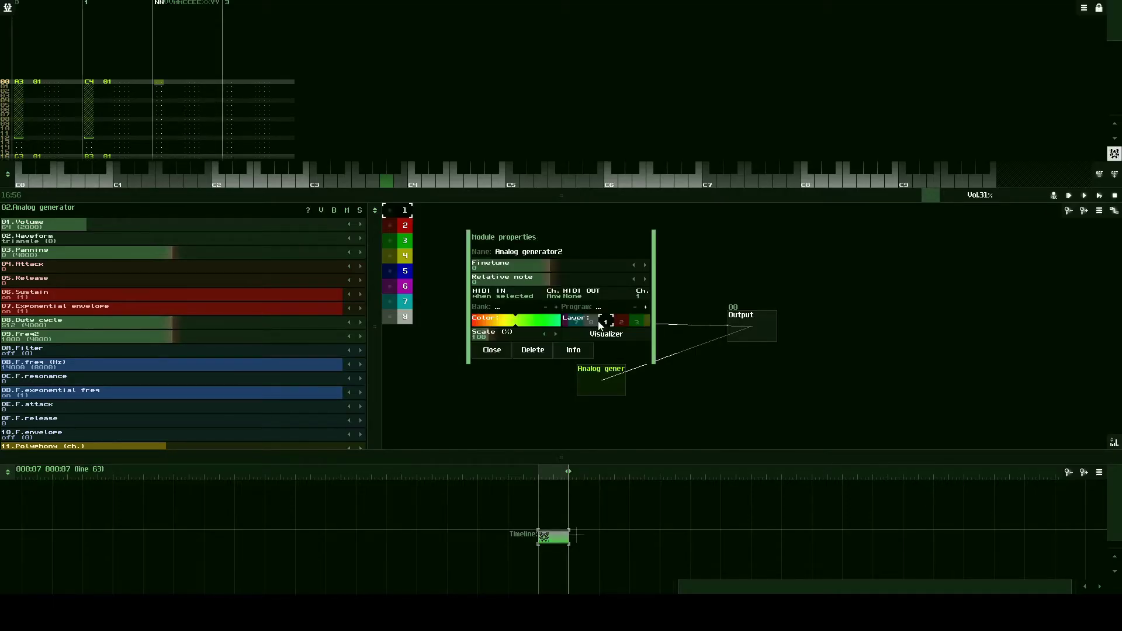
left_click(494, 353)
left_click(599, 324)
left_click(575, 252)
key("BackSpace")
key("BackSpace")
key("BackSpace")
key("BackSpace")
key("BackSpace")
key("BackSpace")
key("BackSpace")
key("BackSpace")
key("BackSpace")
key("BackSpace")
key("BackSpace")
key("BackSpace")
key("BackSpace")
key("BackSpace")
key("BackSpace")
key("BackSpace")
key("BackSpace")
type("Bass")
mouse_move(495, 326)
left_mouse_down()
mouse_move(530, 324)
mouse_move(512, 325)
left_mouse_up()
left_click(508, 349)
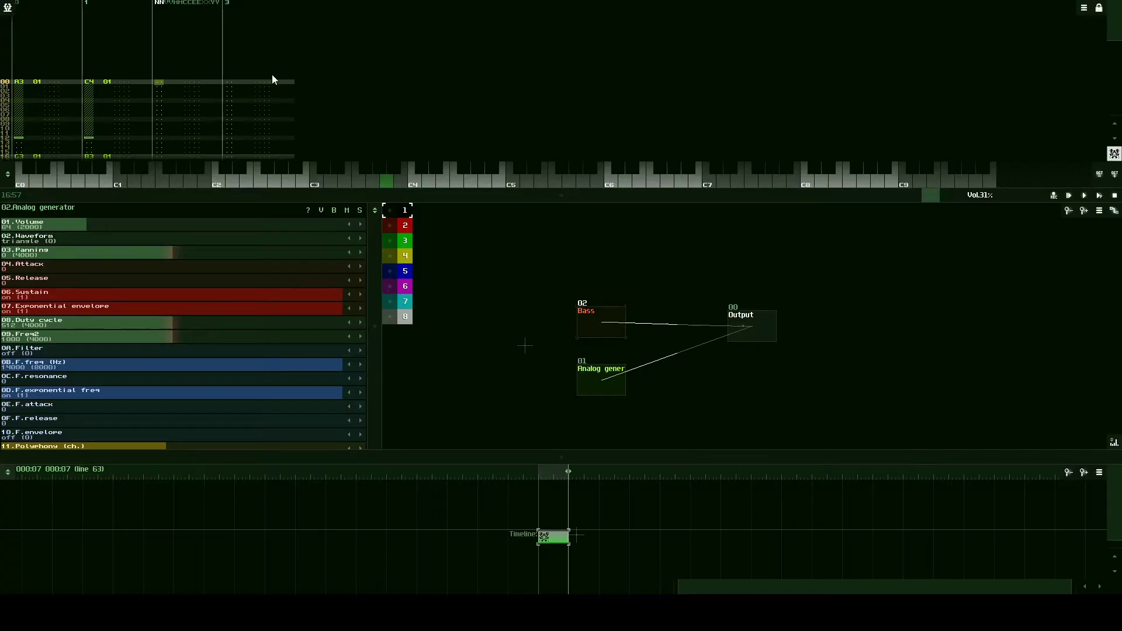
Step: Enlarge the pattern editor, select the third track, and audition low bass notes
left_click_drag(234, 205, 248, 442)
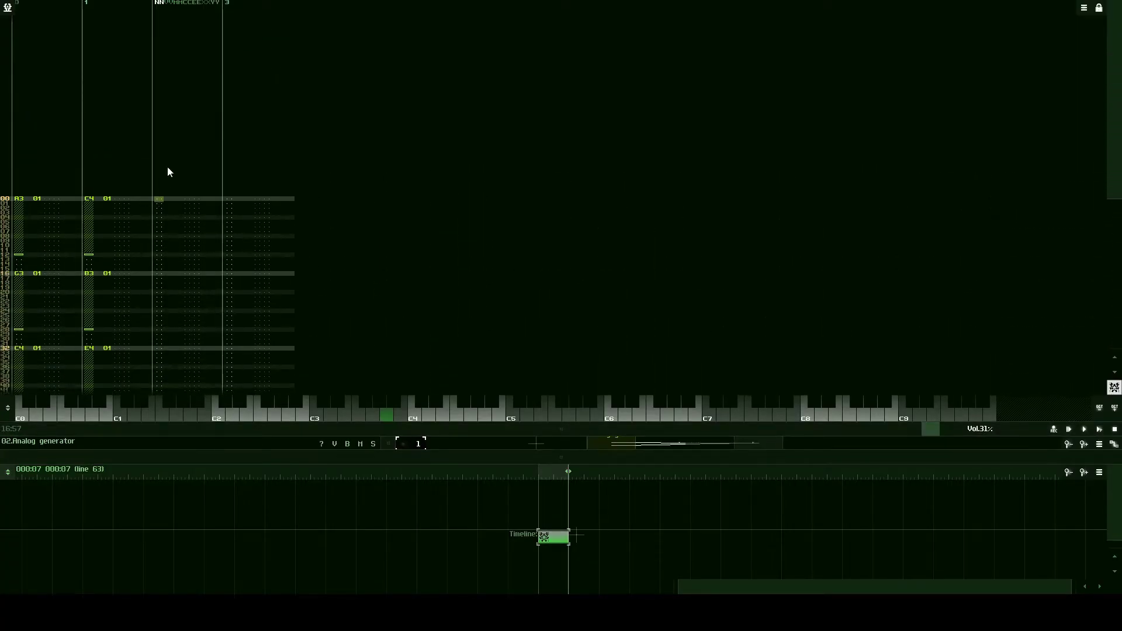
left_click(156, 200)
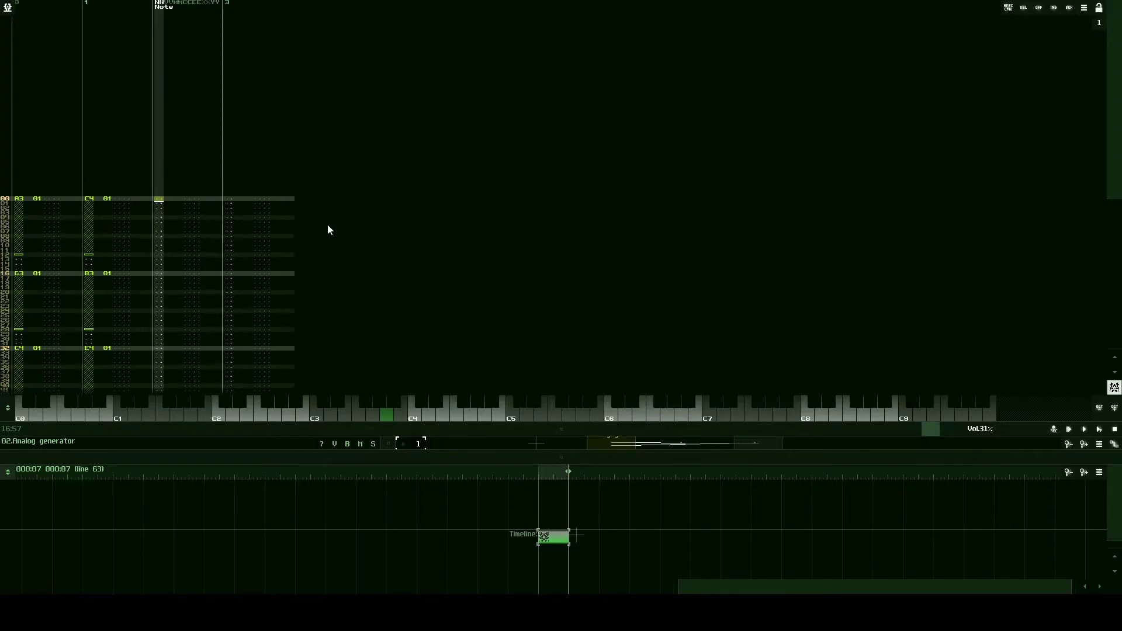
left_click_drag(488, 430, 491, 446)
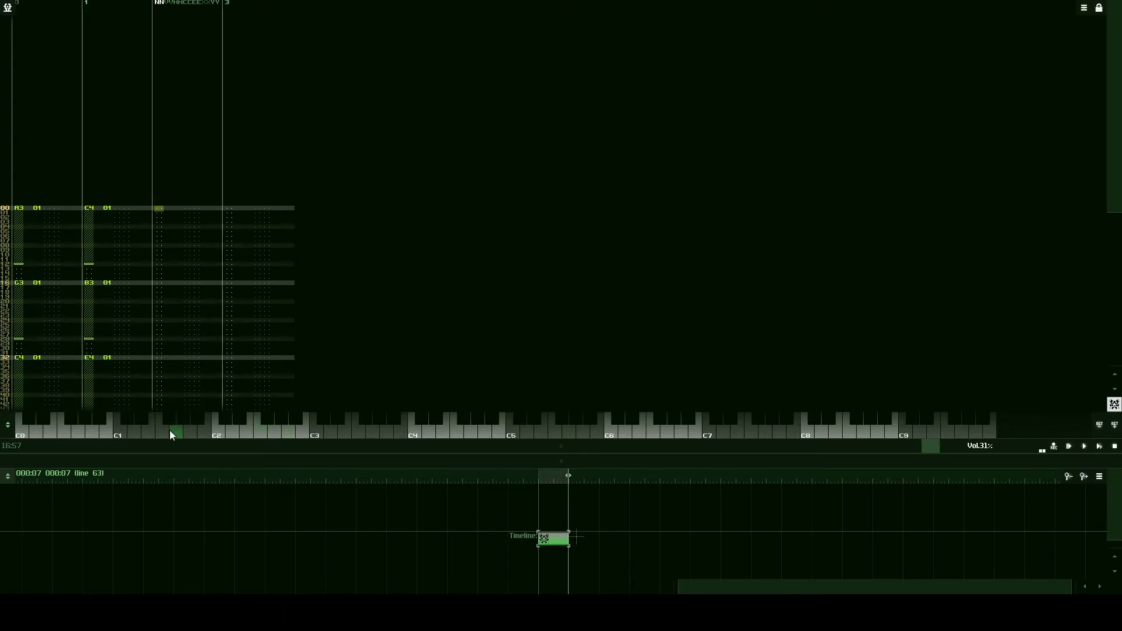
left_click(141, 431)
left_click(190, 433)
Step: Enter bass notes A1, G1, C2 and F1 at rows 00, 16, 32 and 48 of the third track
left_click(157, 211)
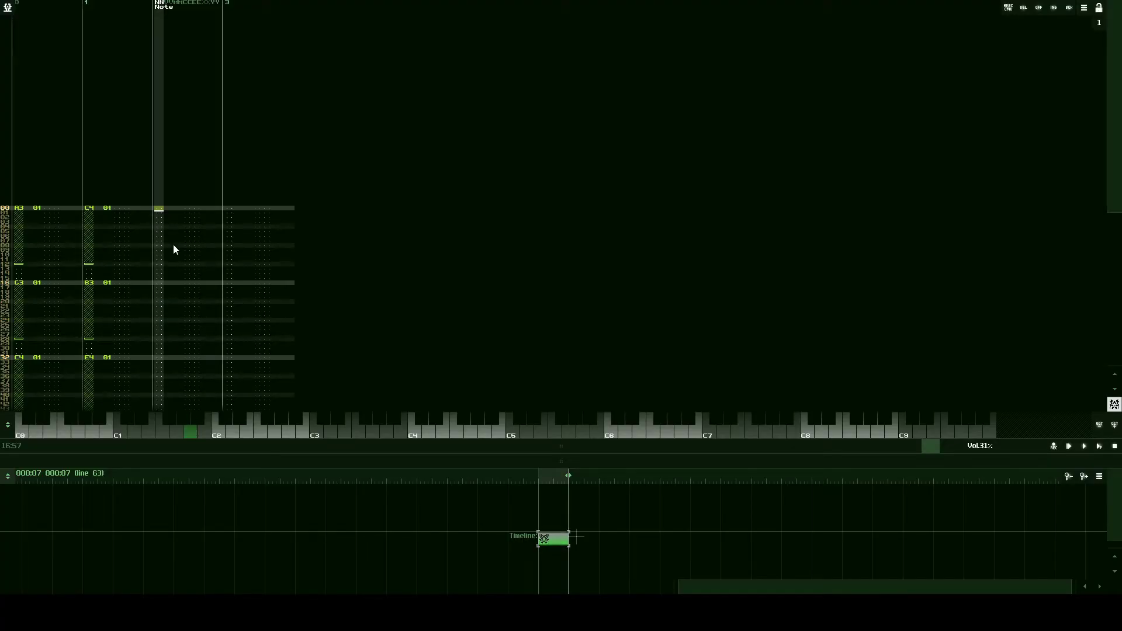
left_click(191, 432)
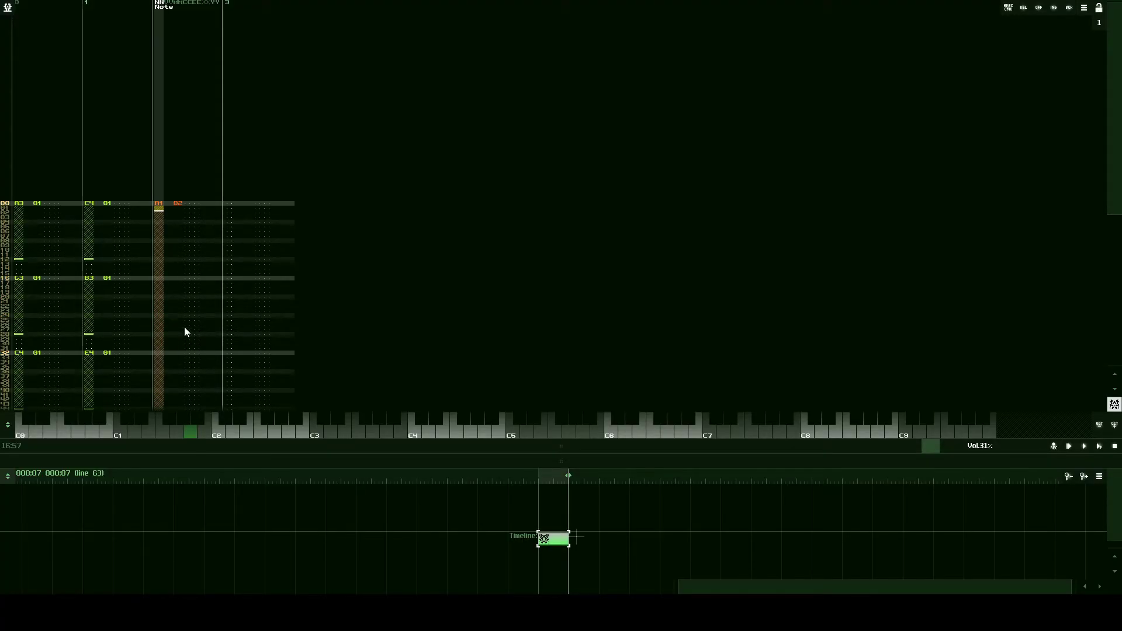
scroll(176, 304, "down", 11)
scroll(164, 260, "down", 4)
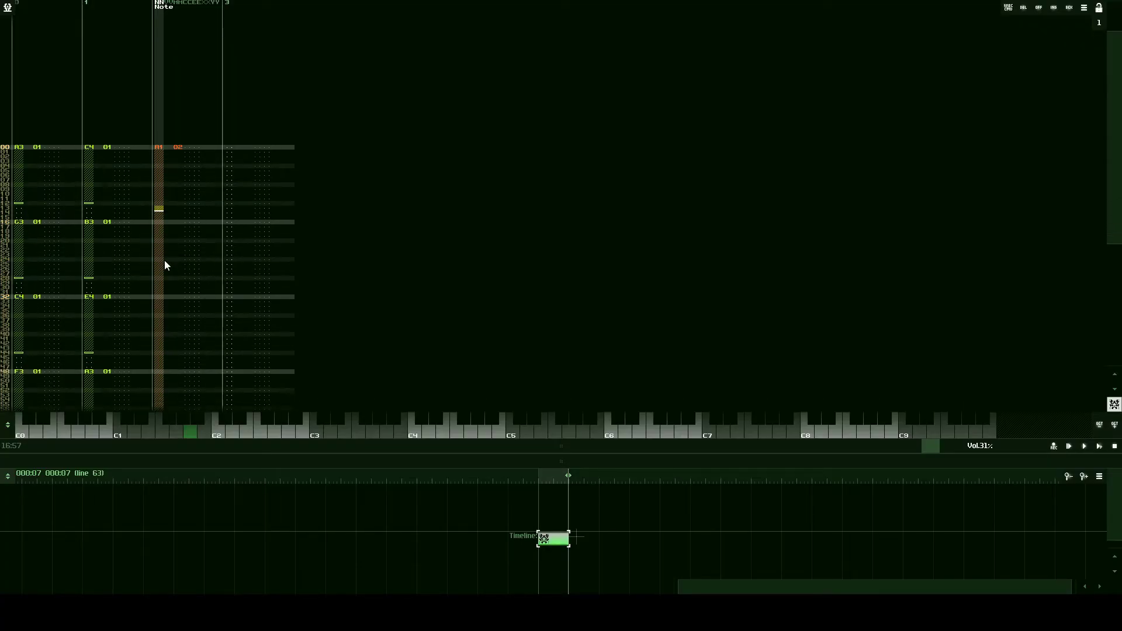
left_click(177, 432)
scroll(180, 287, "down", 14)
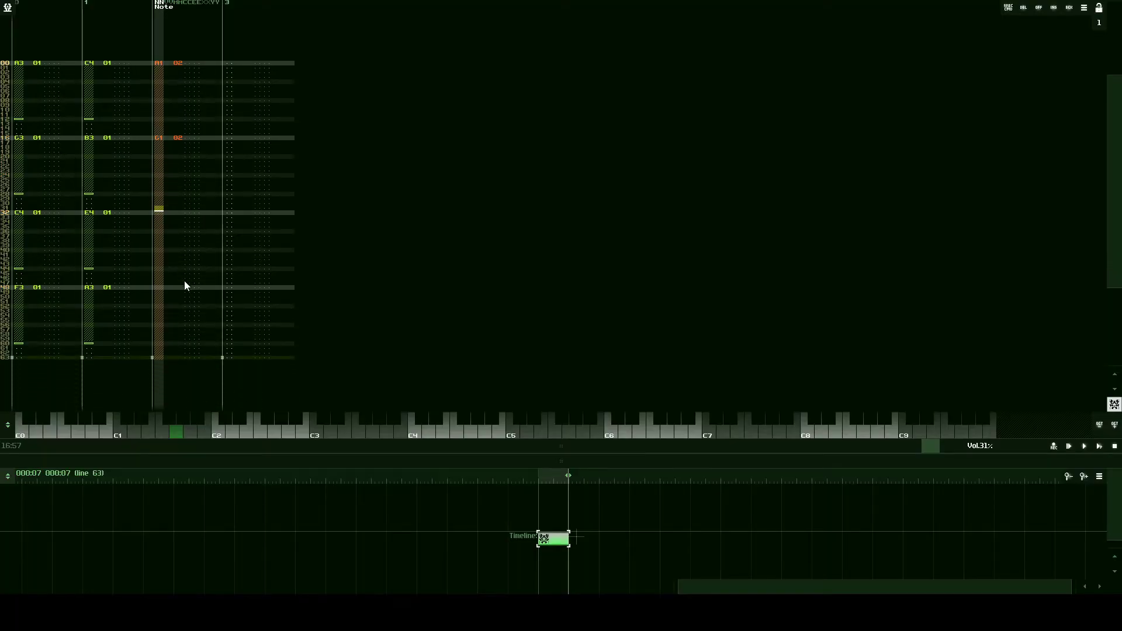
left_click(219, 430)
scroll(150, 302, "down", 9)
scroll(147, 301, "down", 6)
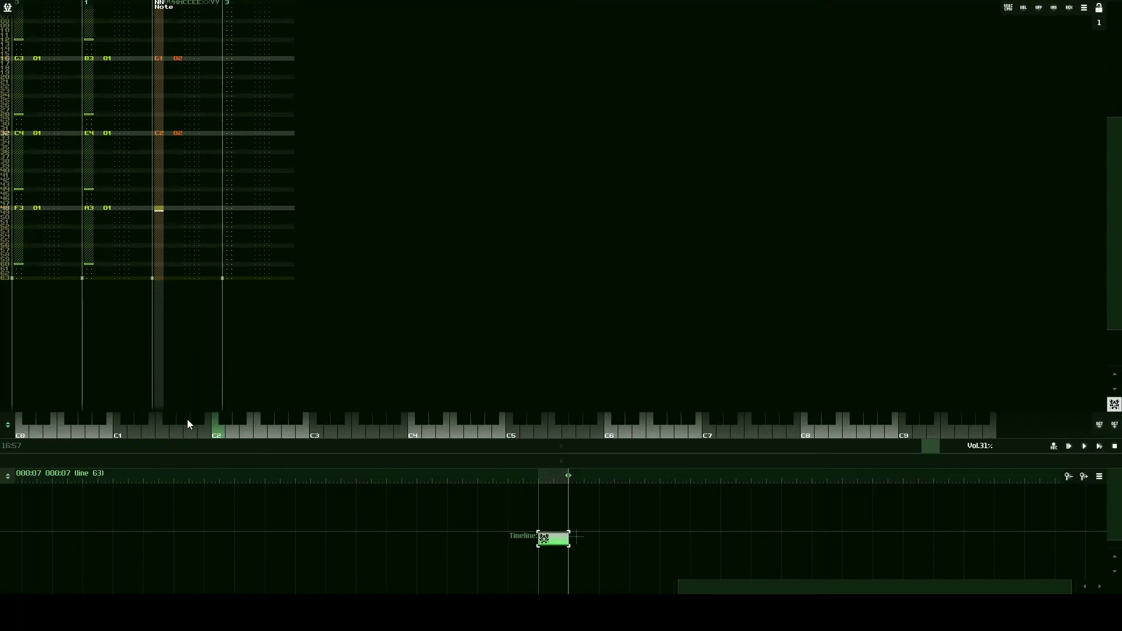
left_click(163, 432)
scroll(146, 323, "up", 2)
scroll(153, 322, "up", 14)
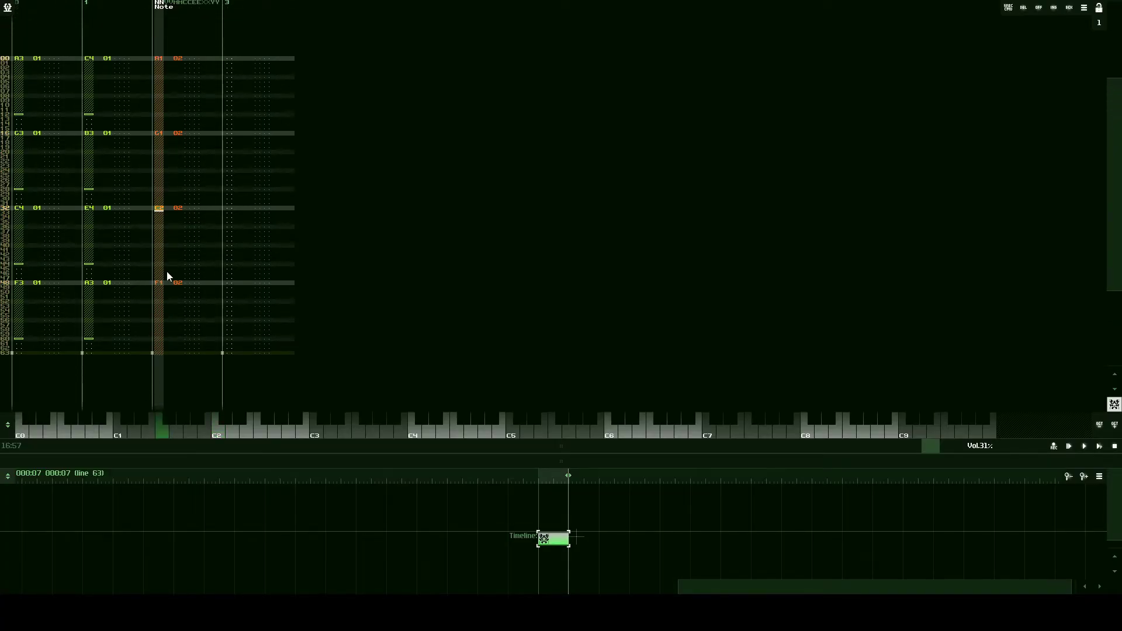
Step: Reposition the cursor in the bass track and play the pattern to hear the bass line
left_click(159, 115)
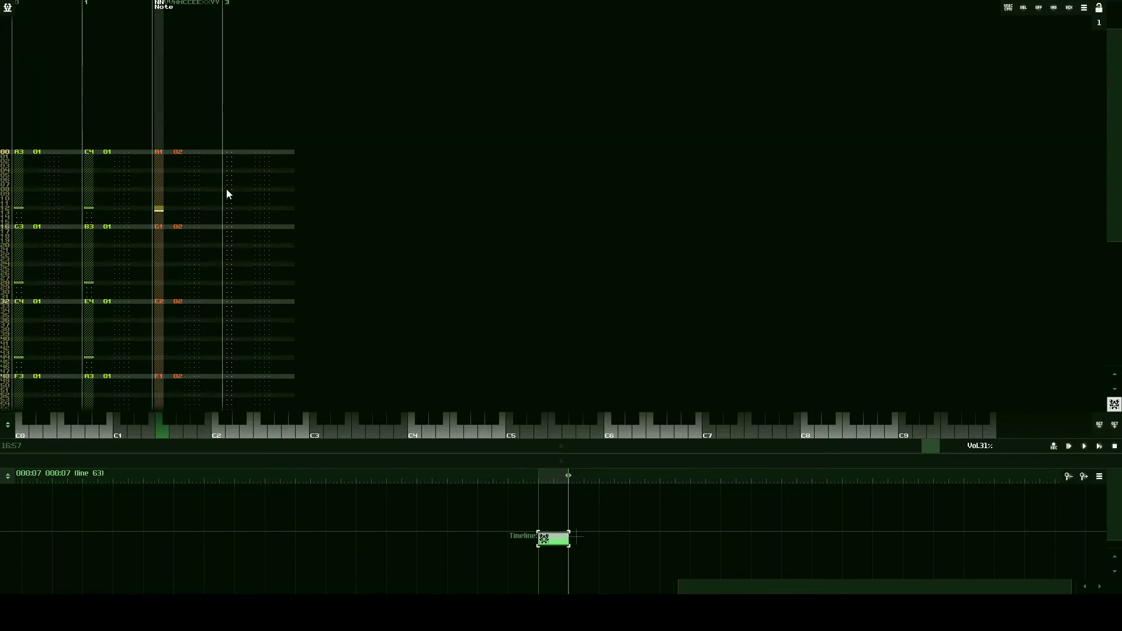
left_click(159, 279)
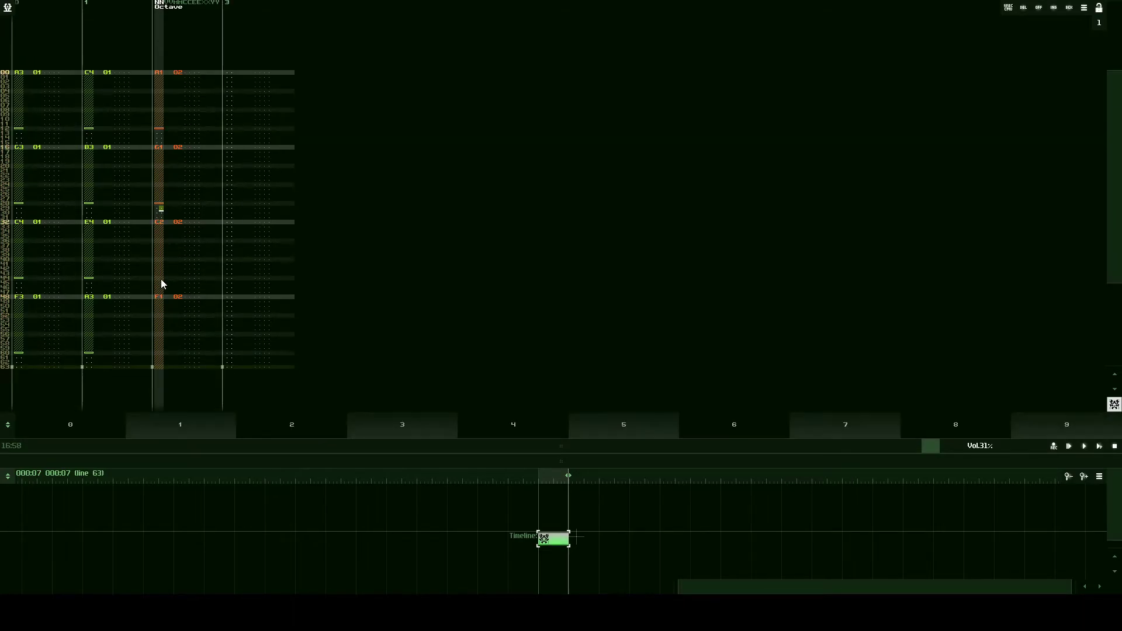
left_click(162, 284)
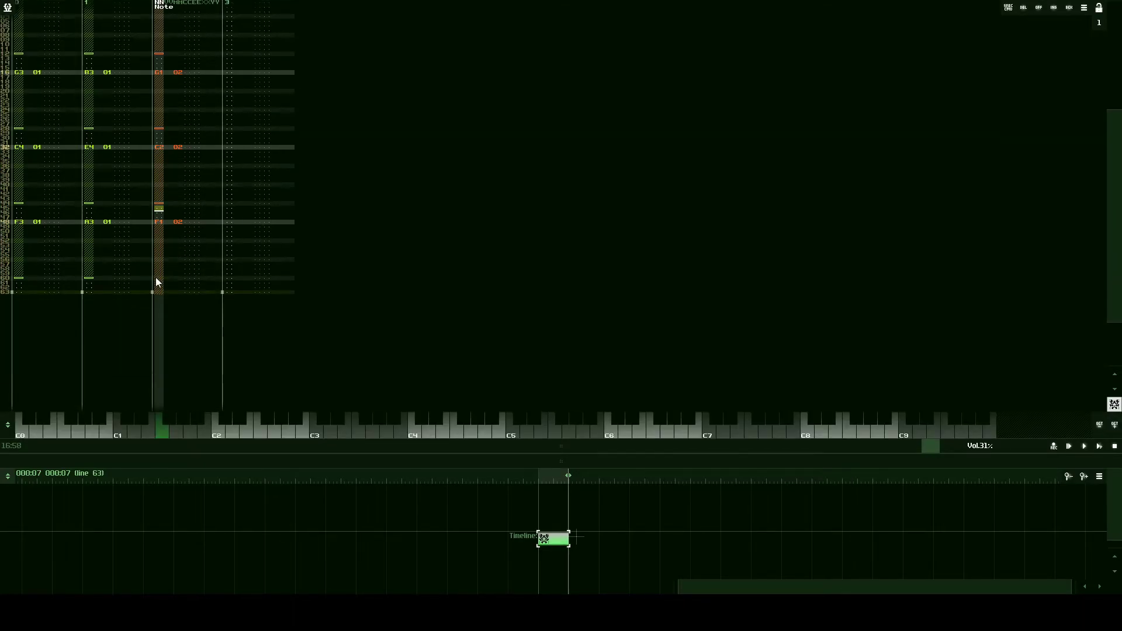
left_click(165, 276)
key("Up")
key("Up")
key("Up")
key("Up")
key("Up")
key("Up")
key("Up")
key("Up")
key("Up")
key("Up")
key("Up")
key("Up")
key("Up")
key("Up")
key("Up")
key("Up")
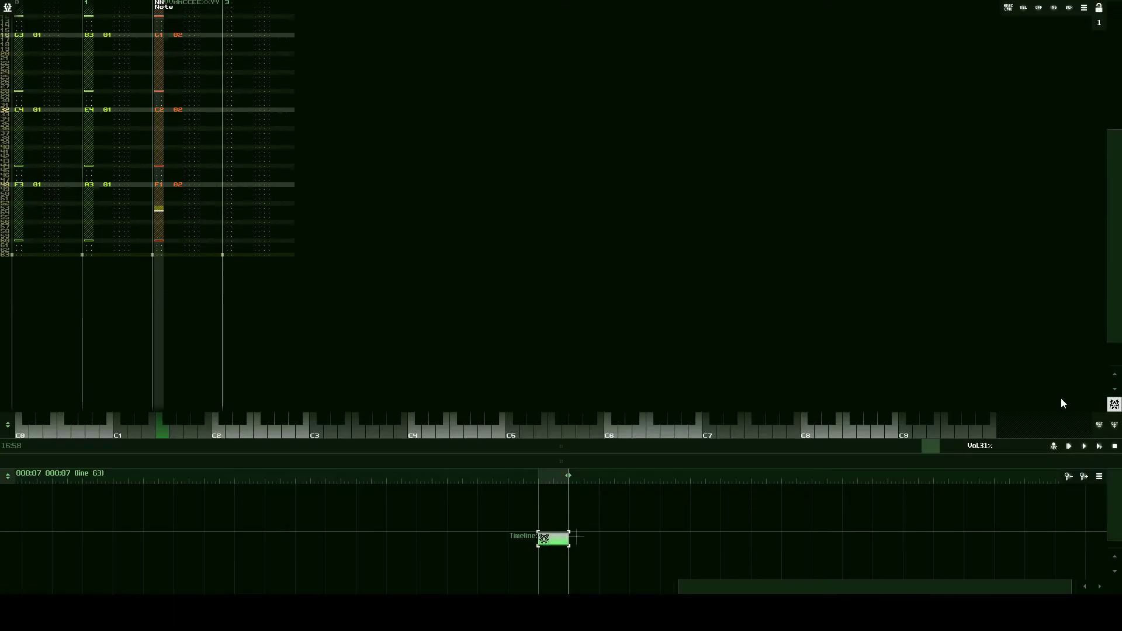
key("Return")
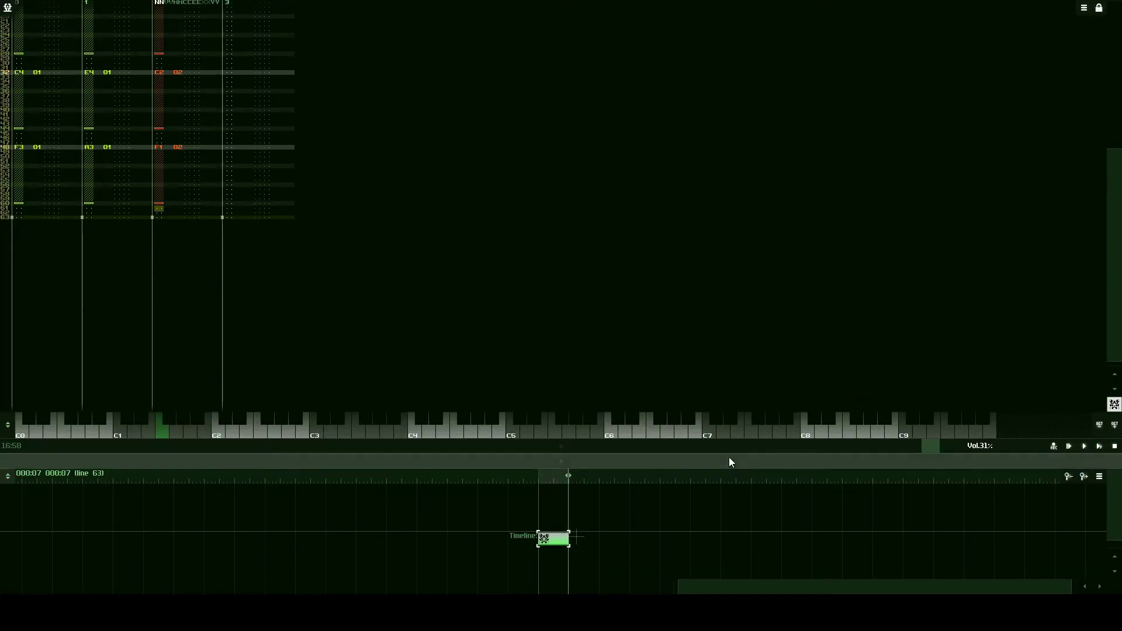
Step: Clone the pattern block on the timeline, then make two more copies with Ctrl+D
left_click_drag(729, 462, 719, 367)
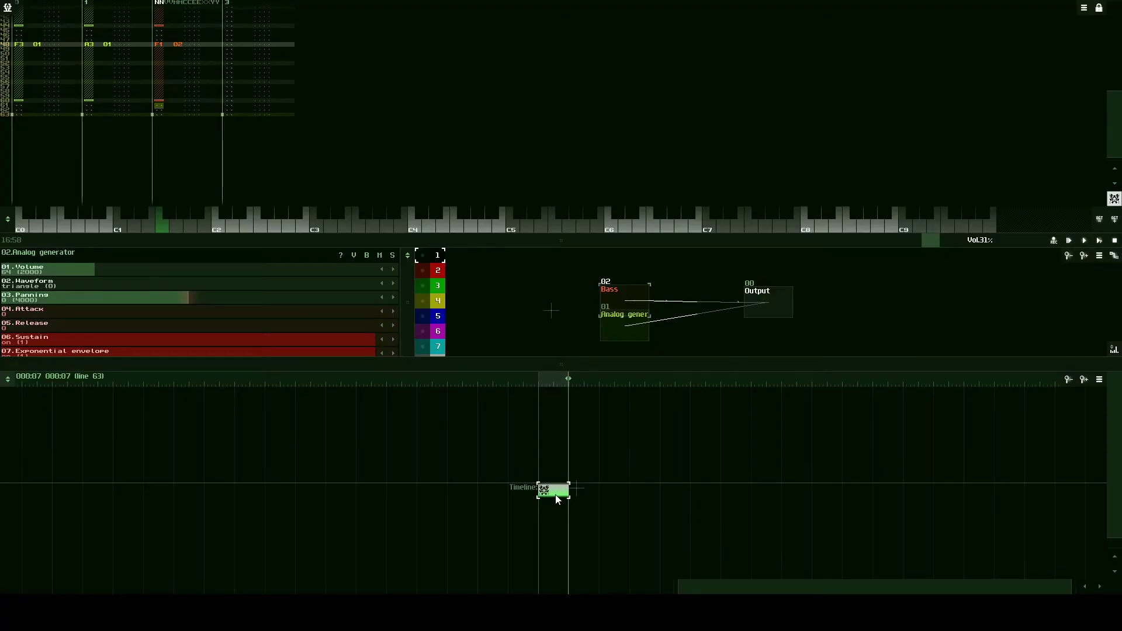
left_click_drag(523, 464, 635, 532)
left_click_drag(495, 452, 605, 529)
right_click(554, 489)
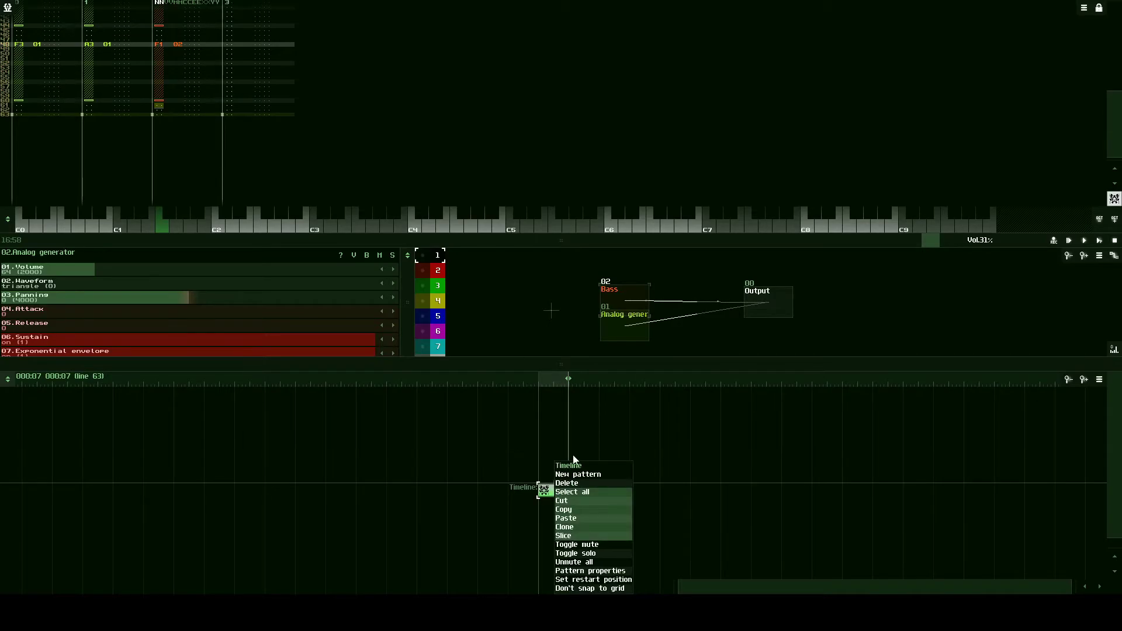
left_click(590, 526)
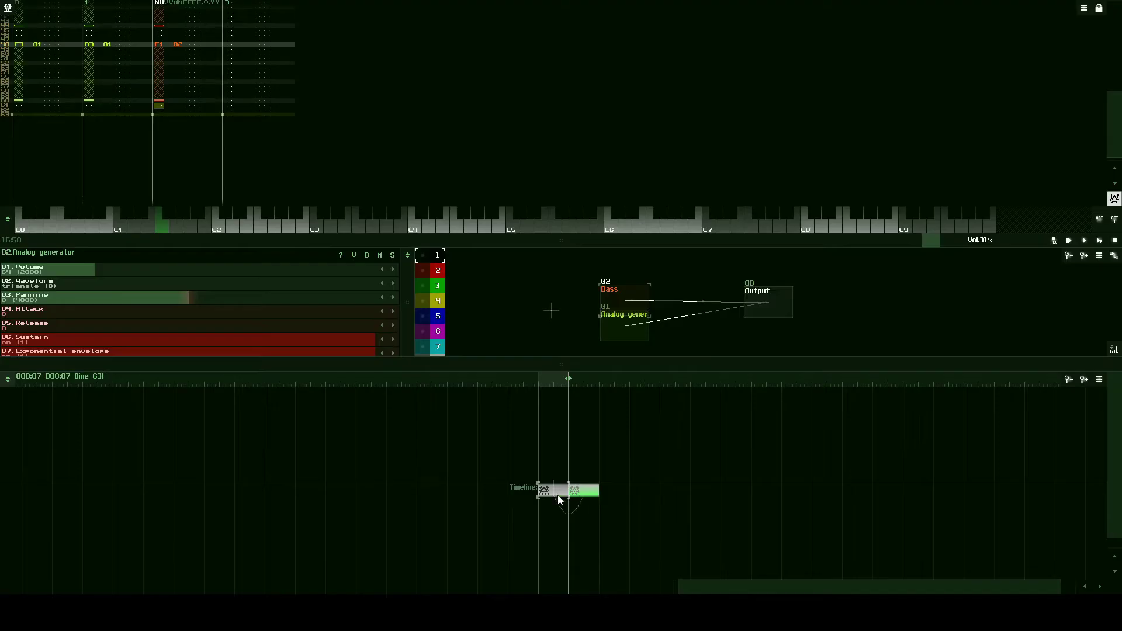
left_click(588, 496)
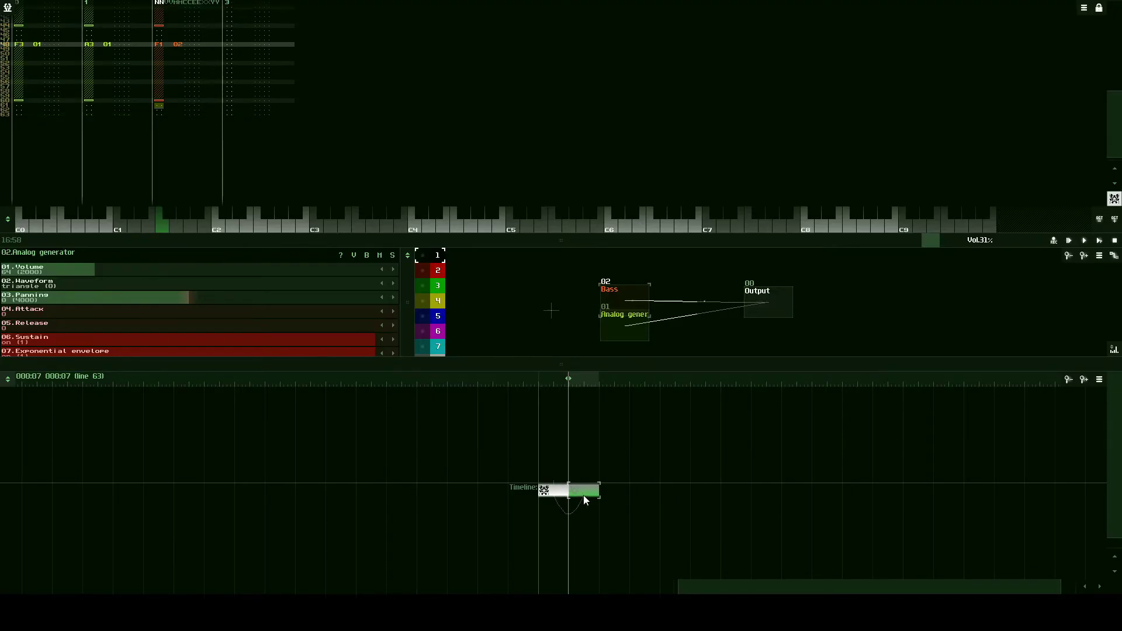
key("ctrl+d")
key("ctrl+d")
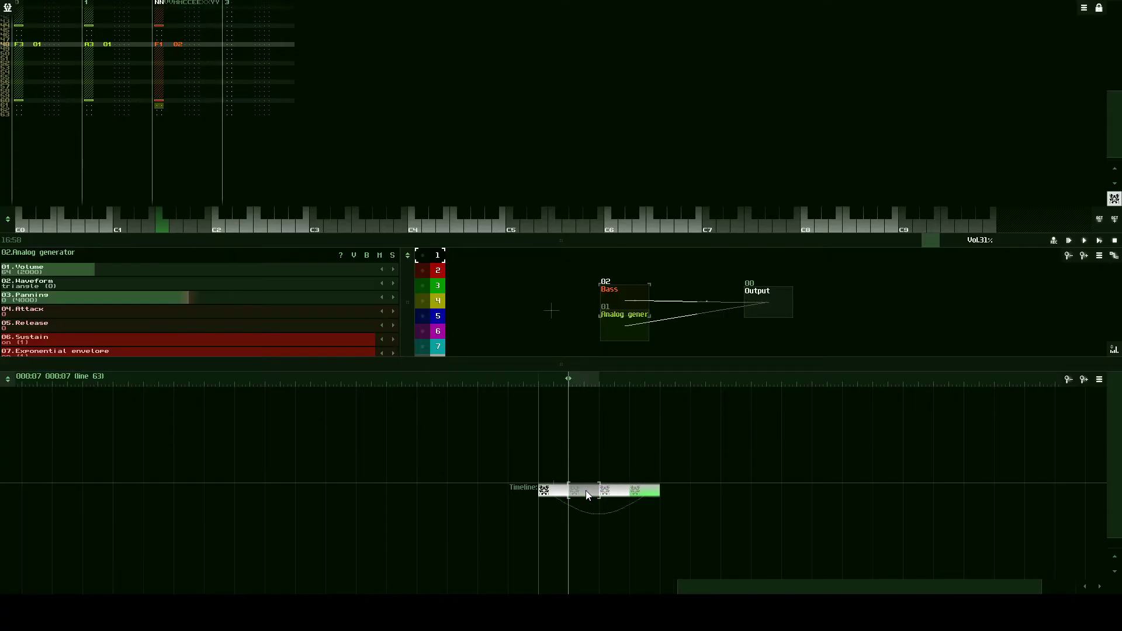
Step: Reorder the pattern blocks by moving them into the third and second slots
key("Left")
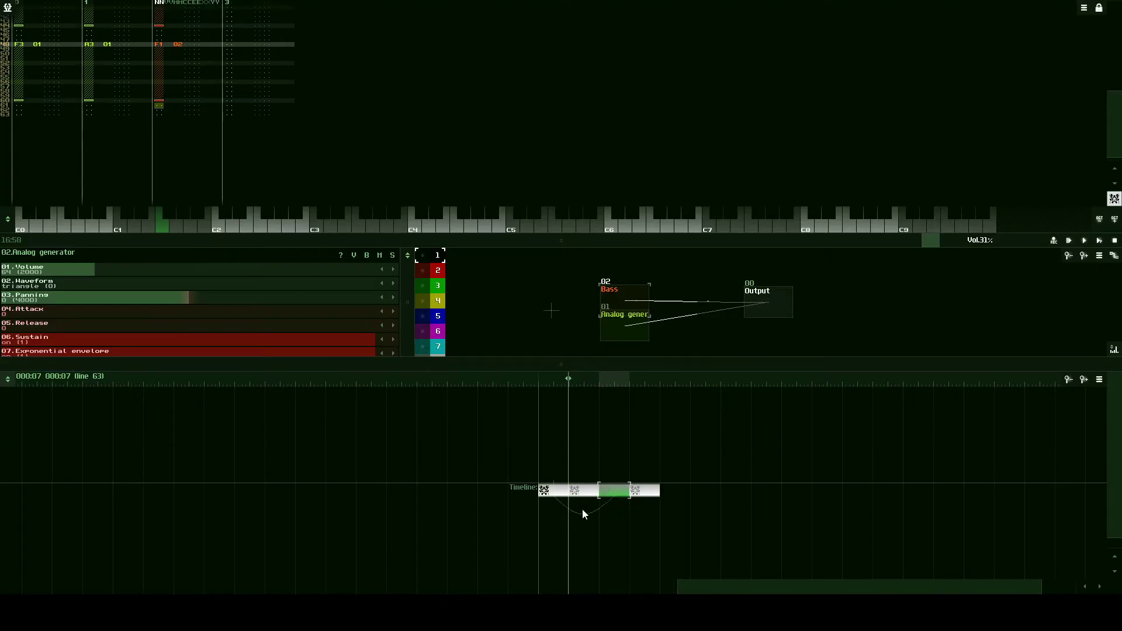
left_click(557, 491)
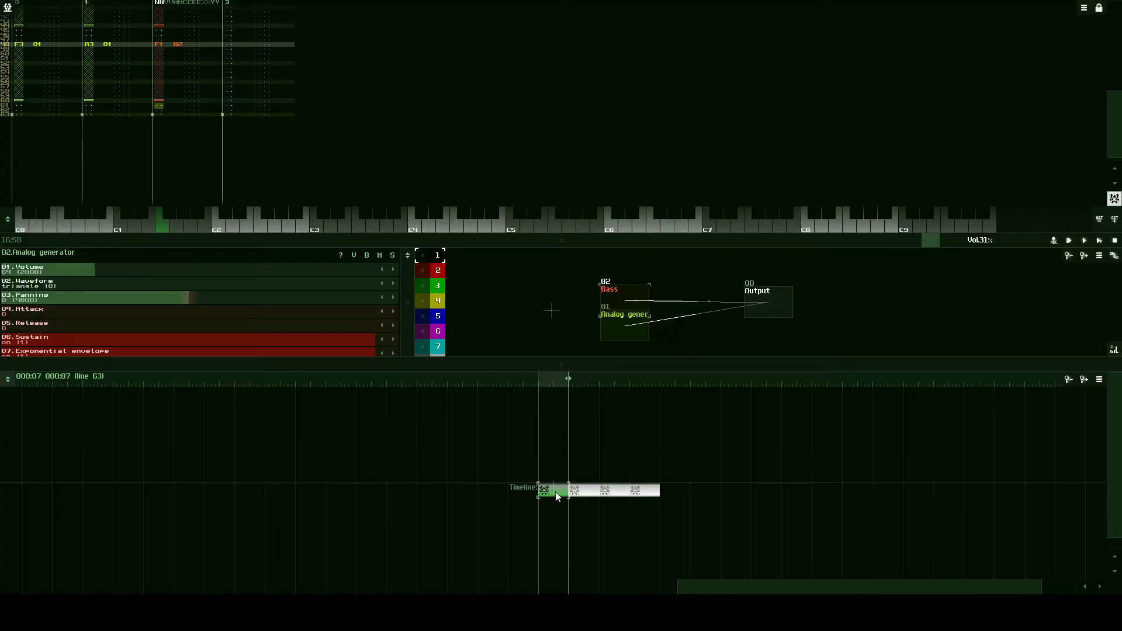
left_click(583, 491)
left_click(615, 490)
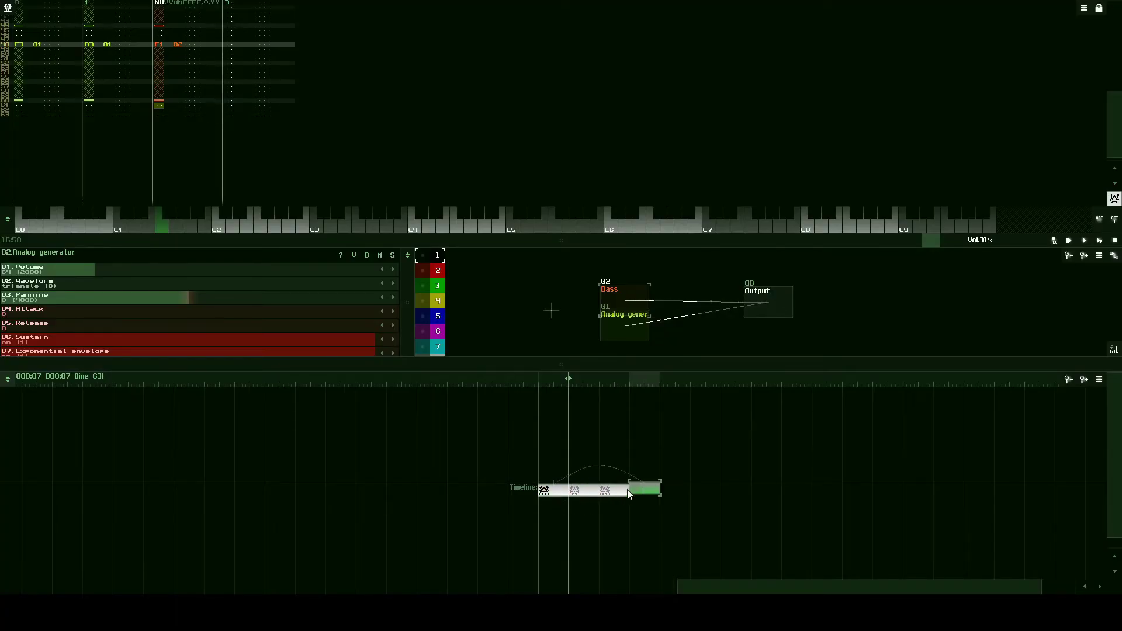
left_click_drag(630, 494, 657, 493)
left_click_drag(585, 491, 500, 419)
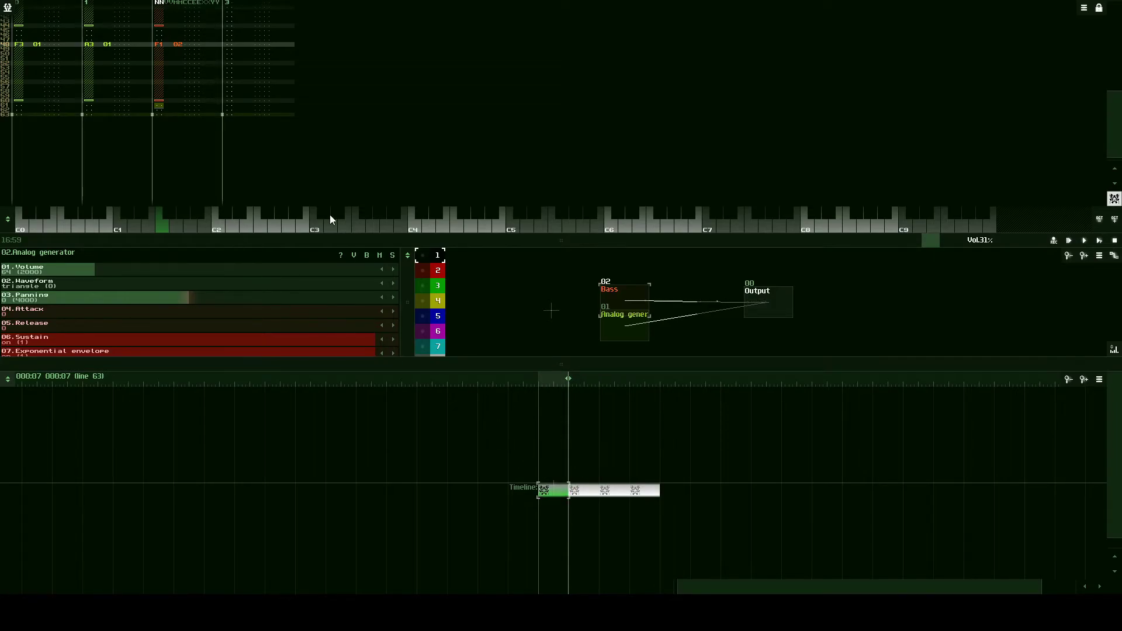
left_click(580, 495)
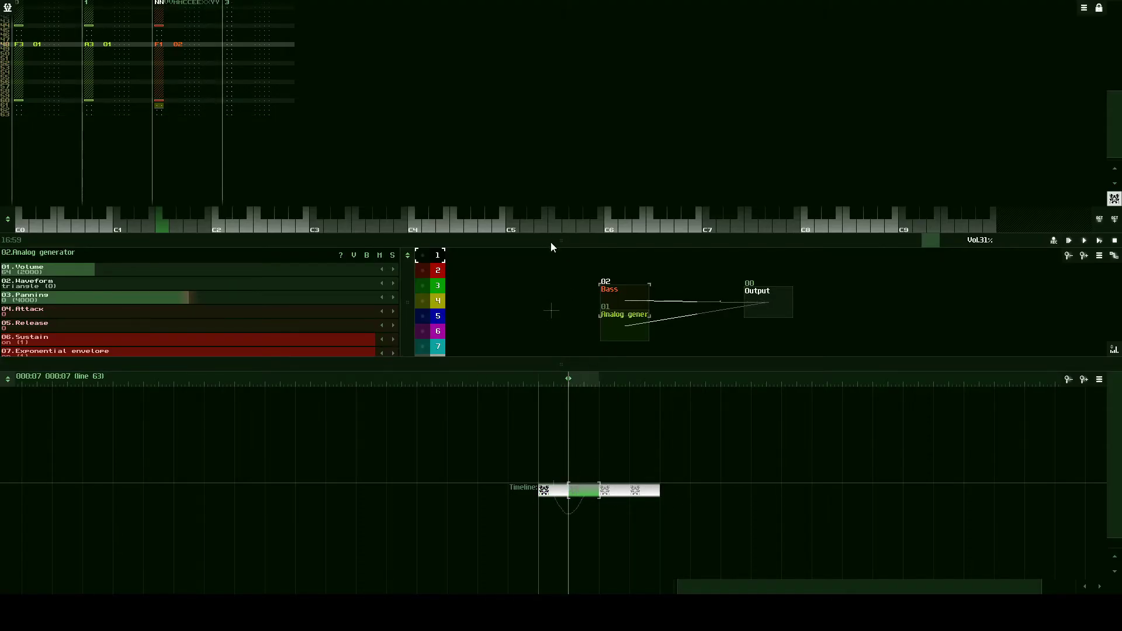
Step: Enlarge the pattern view and step through the four timeline patterns
left_click_drag(552, 246, 569, 434)
scroll(166, 152, "up", 3)
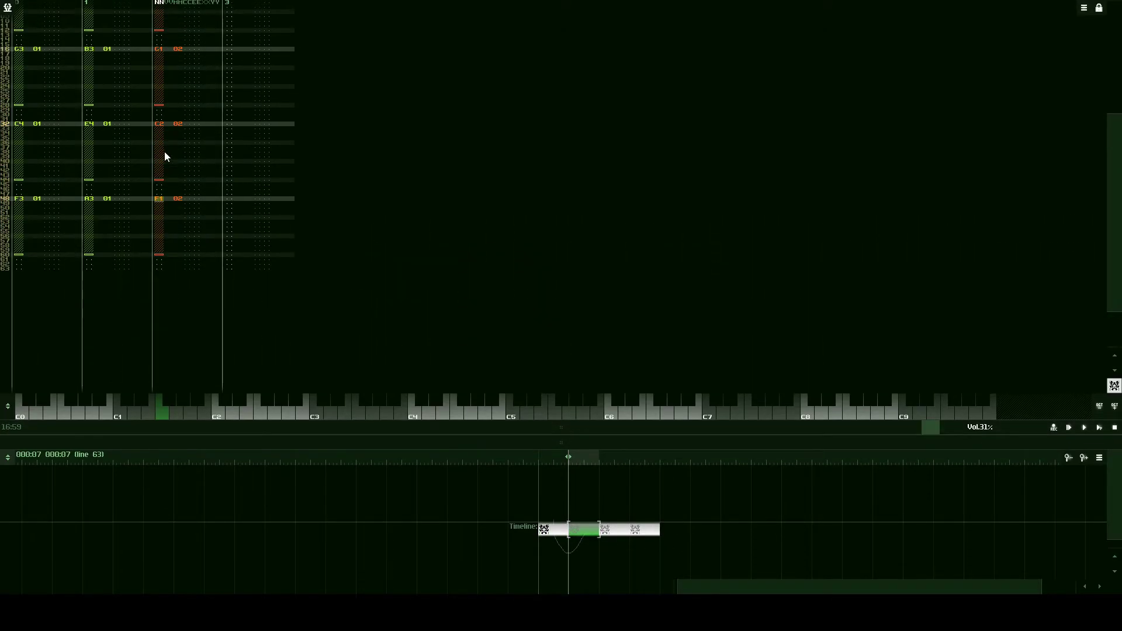
left_click(549, 531)
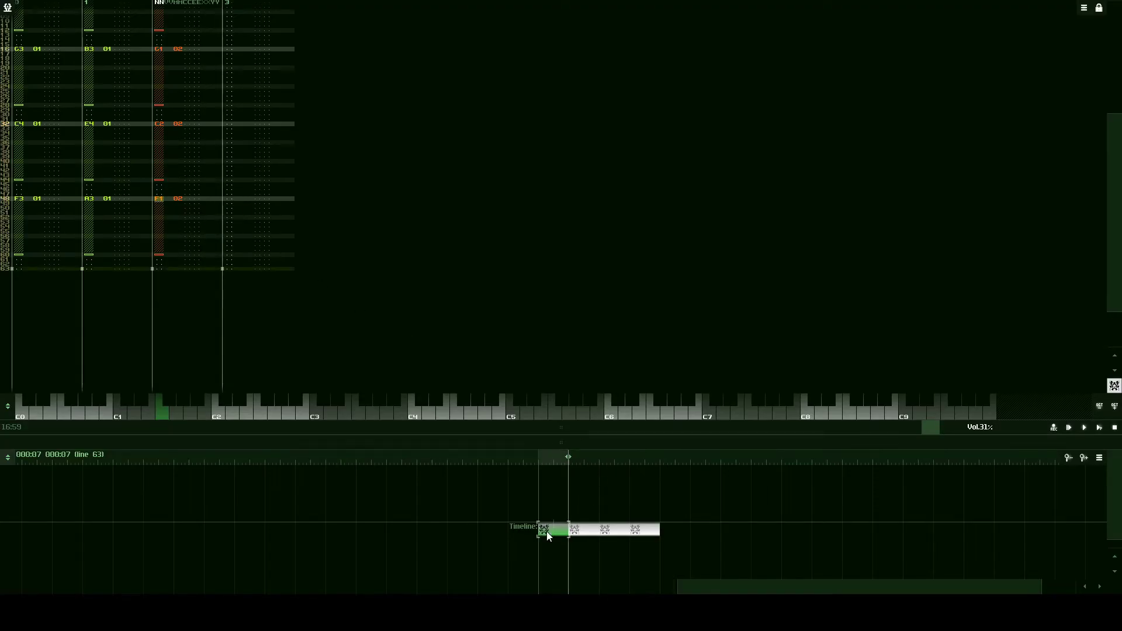
left_click(590, 535)
left_click(643, 531)
left_click(614, 530)
left_click(554, 533)
left_click_drag(506, 495, 731, 553)
left_click(732, 542)
Step: Select the four timeline patterns and clone them repeatedly with Ctrl+D
left_click_drag(560, 442, 605, 279)
left_click_drag(492, 368, 746, 536)
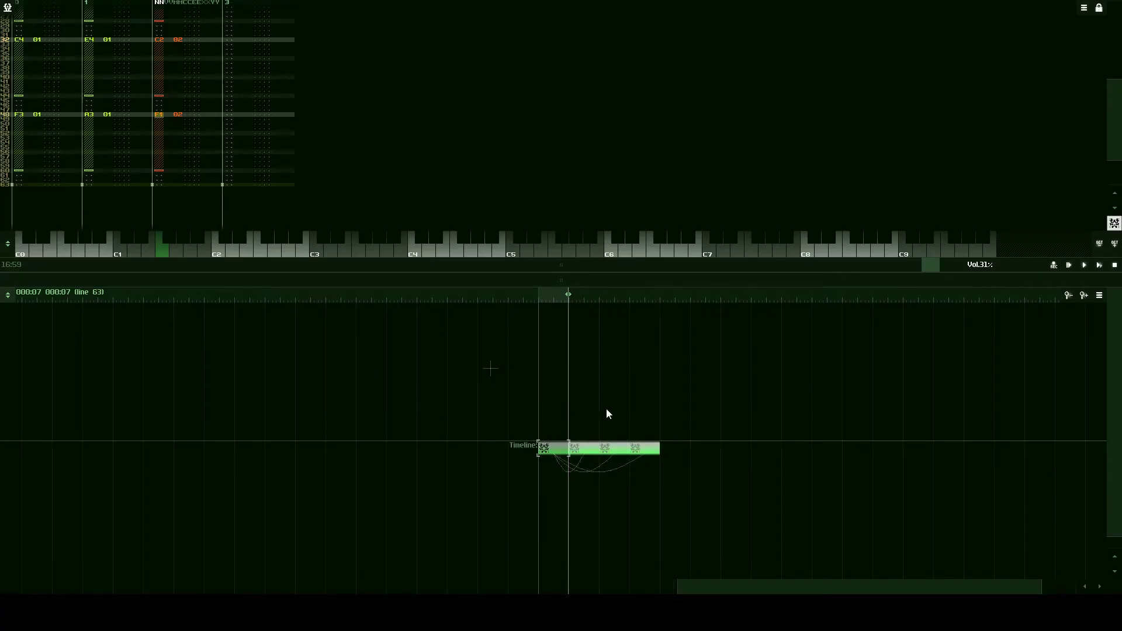
mouse_move(546, 453)
left_mouse_down()
mouse_move(587, 400)
mouse_move(617, 408)
mouse_move(580, 445)
mouse_move(556, 446)
left_mouse_up()
left_click_drag(499, 389, 730, 511)
left_click_drag(491, 381, 704, 501)
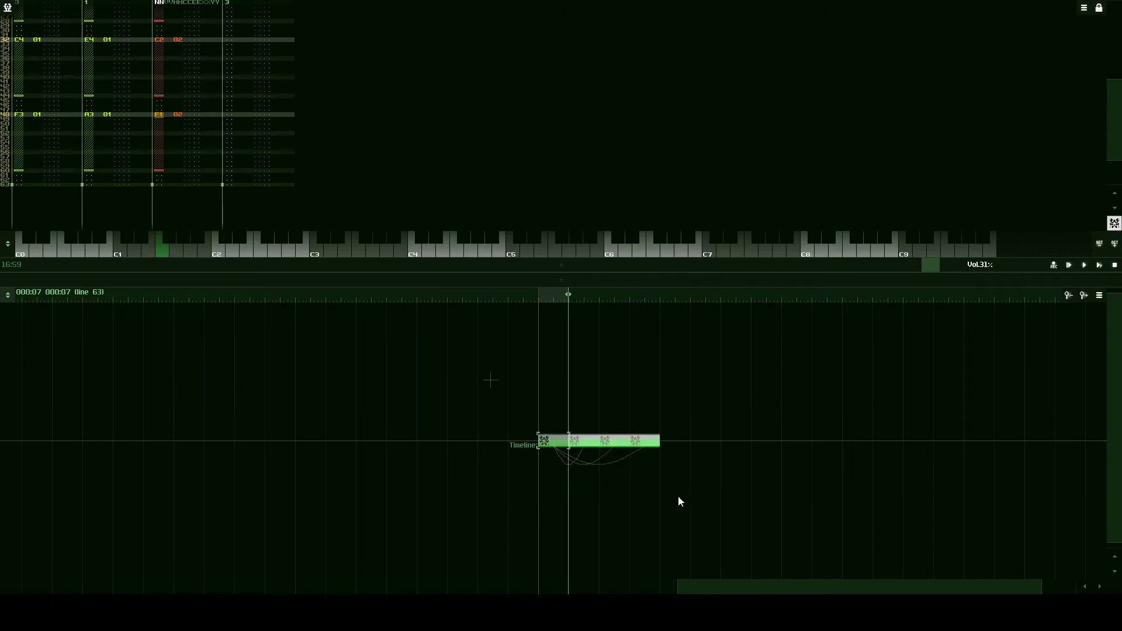
key("ctrl+d")
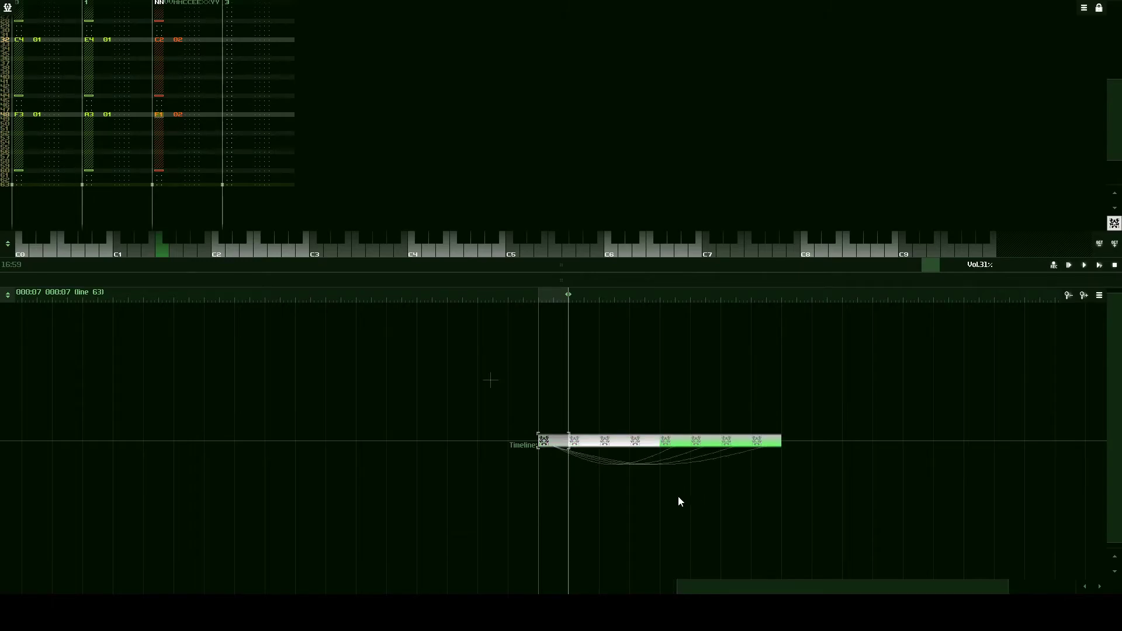
left_click_drag(639, 380, 816, 489)
key("ctrl+d")
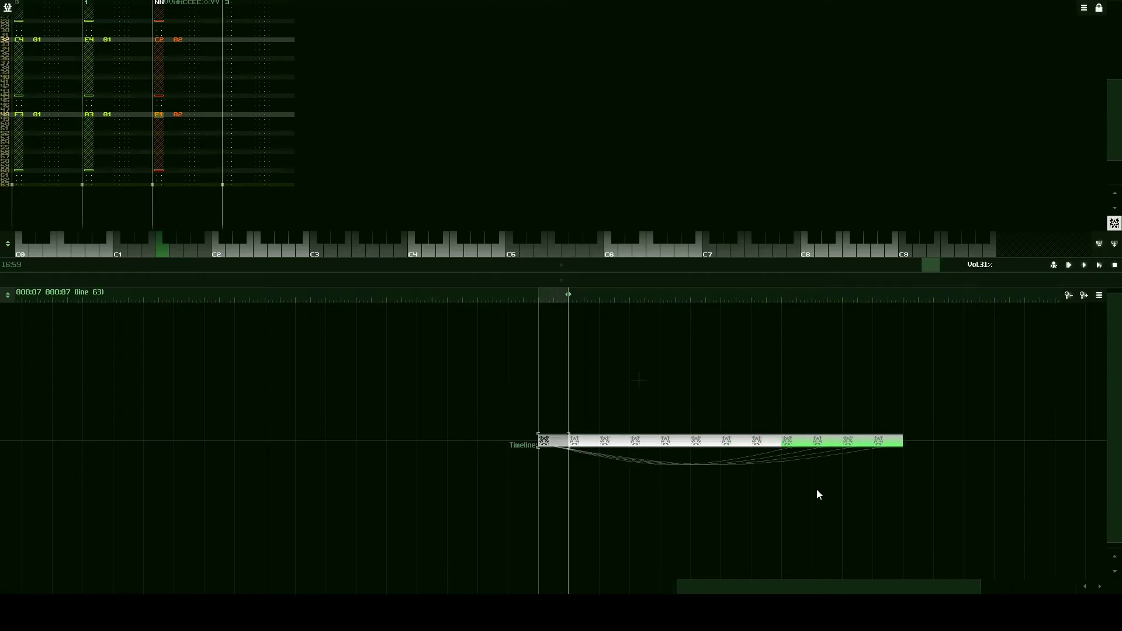
key("ctrl+d")
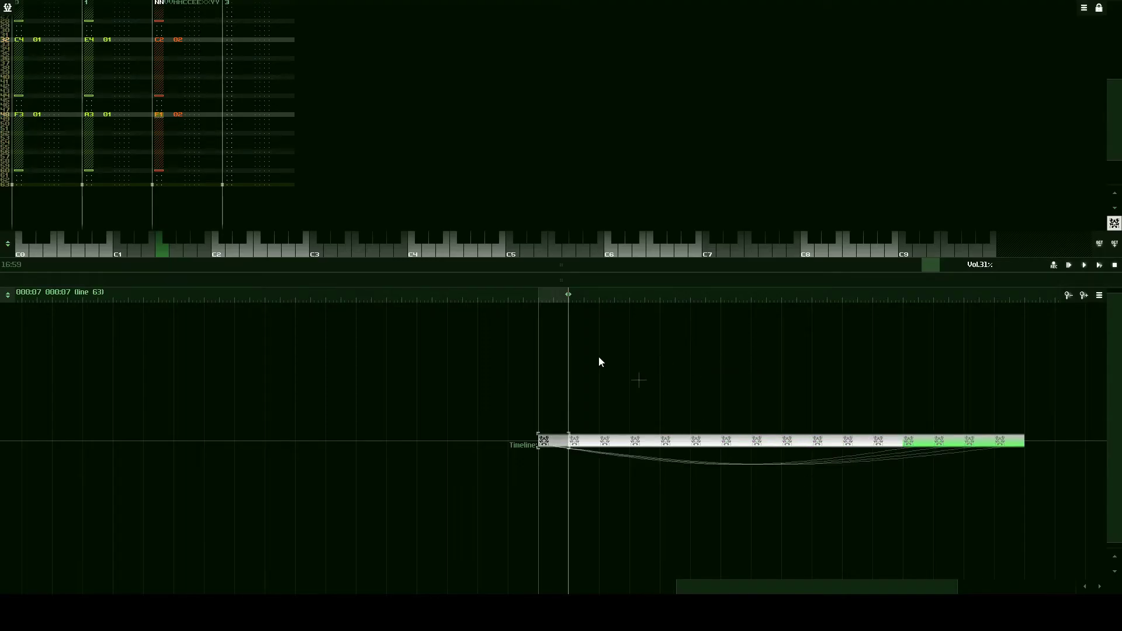
Step: Delete the surplus cloned patterns, leaving four pattern blocks on the timeline
left_click_drag(634, 329, 1105, 547)
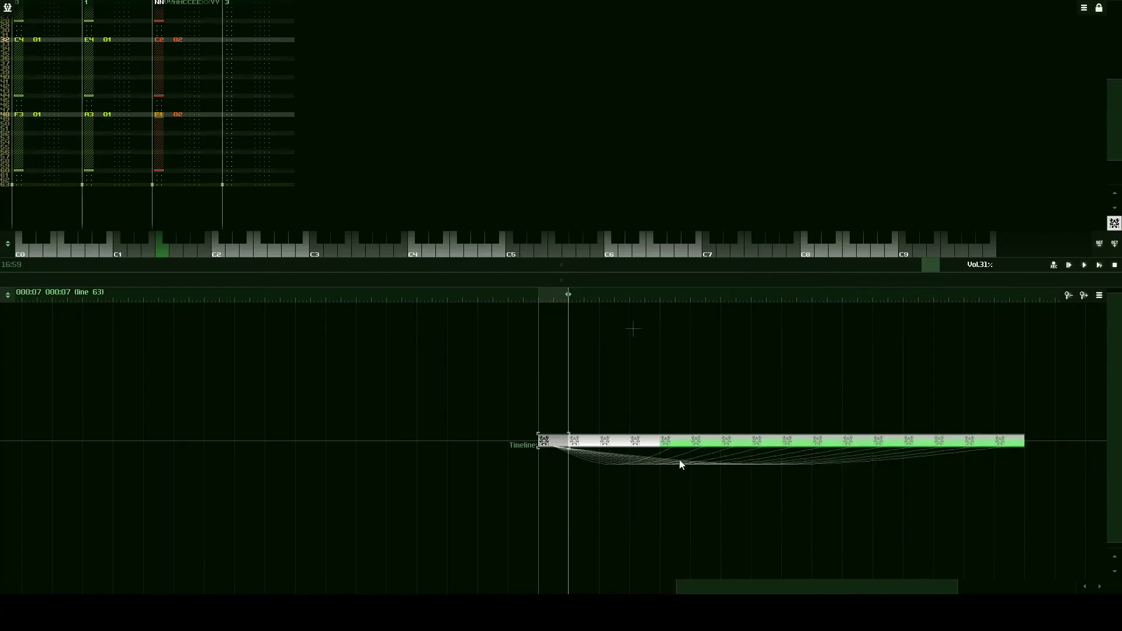
left_click_drag(647, 388, 1085, 492)
key("Delete")
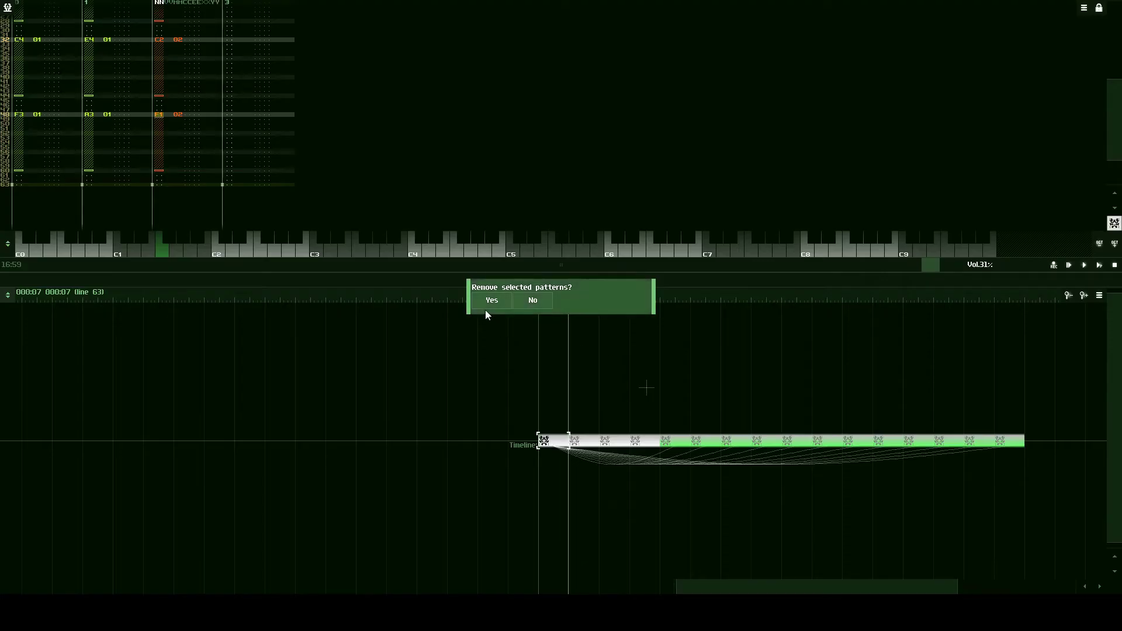
left_click(490, 305)
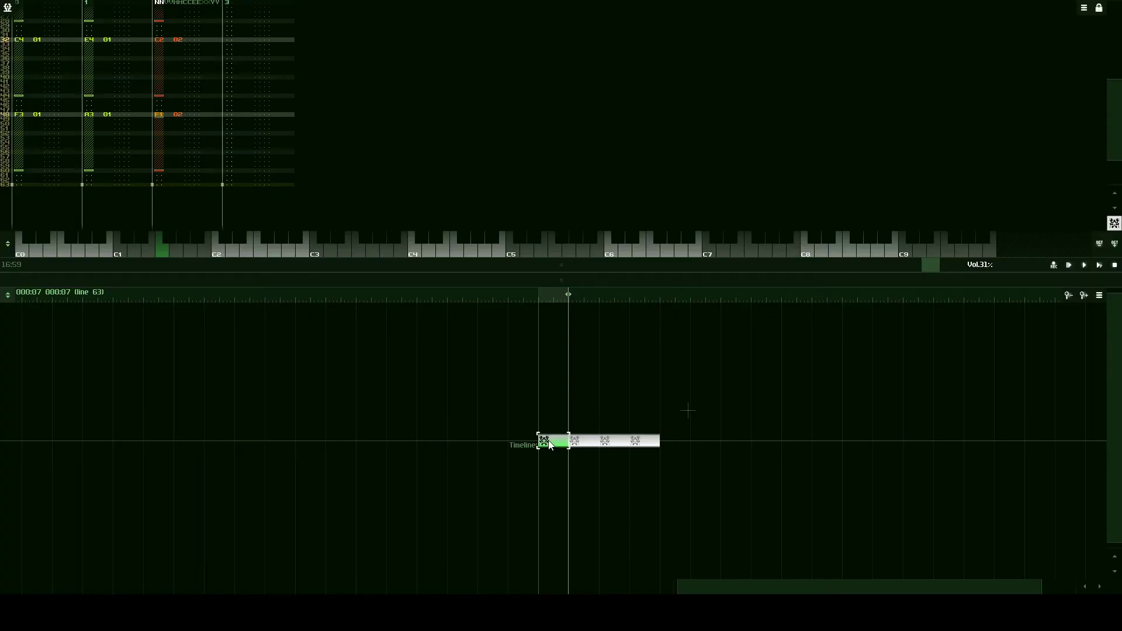
Step: Remove the last two pattern blocks from the timeline, confirming the deletion
left_click_drag(581, 404, 709, 490)
key("Delete")
key("Return")
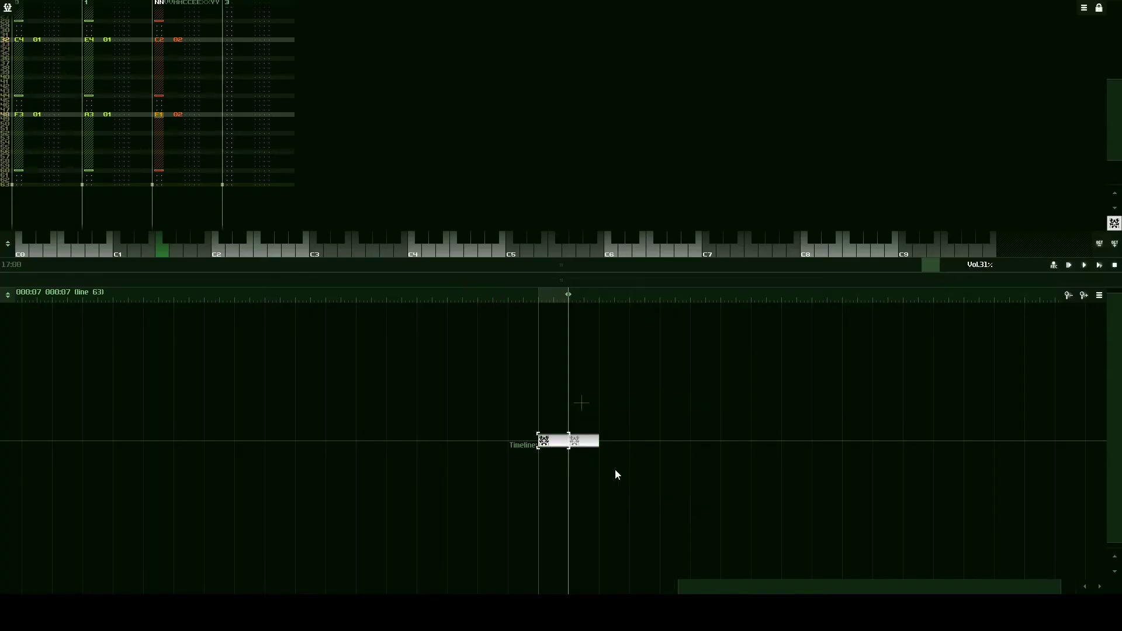
left_click(548, 437)
Step: Create a new pattern and place it right after the remaining two blocks
double_click(633, 437)
left_click_drag(628, 444, 616, 442)
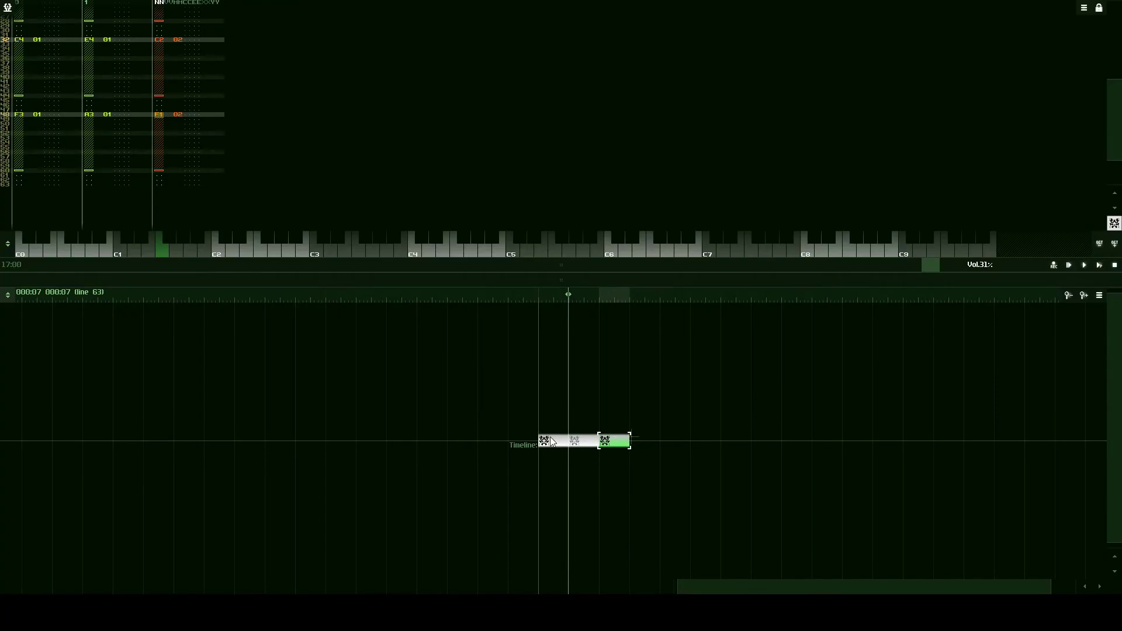
scroll(152, 123, "up", 5)
scroll(125, 88, "down", 3)
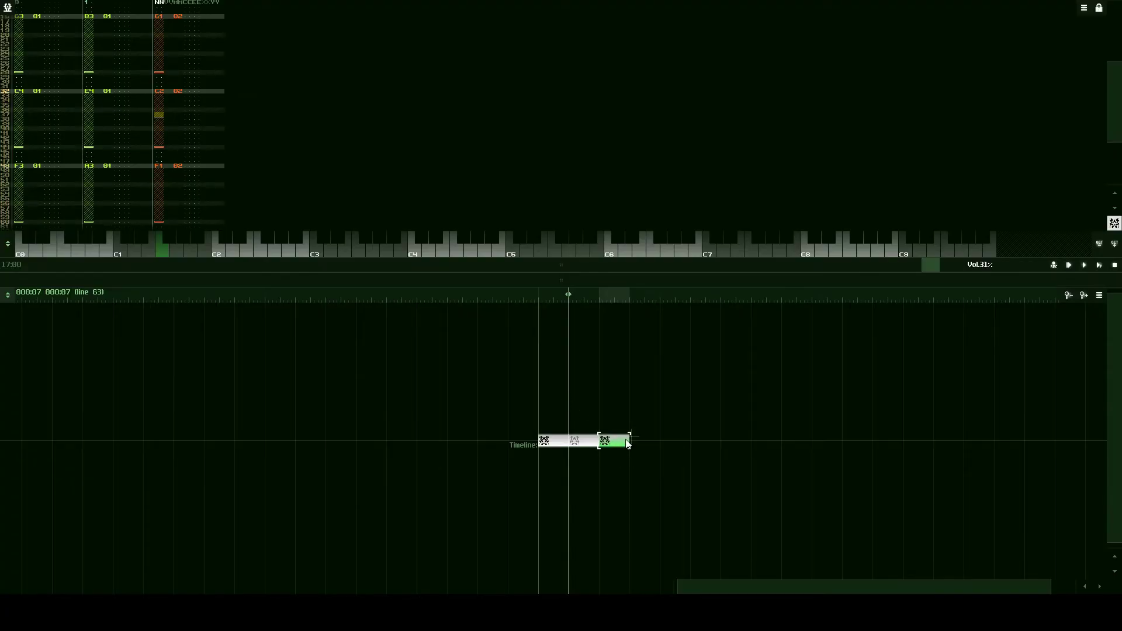
left_click(556, 442)
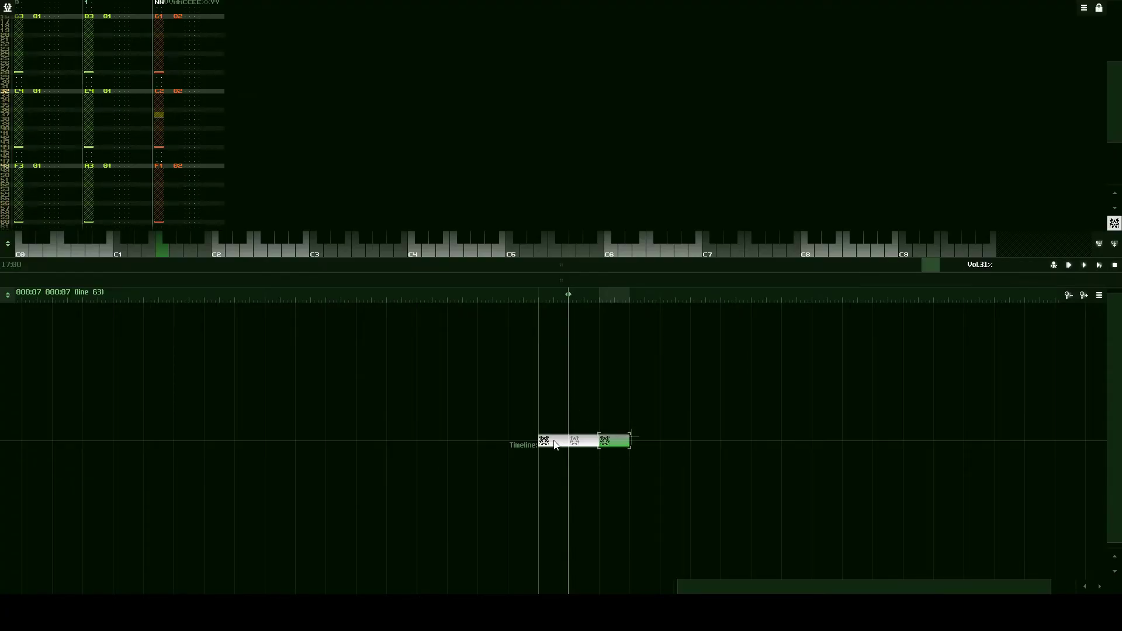
left_click(617, 444)
Step: Increase the new pattern's number of tracks to 4 and go to row 00 of track four
left_click_drag(635, 279, 647, 408)
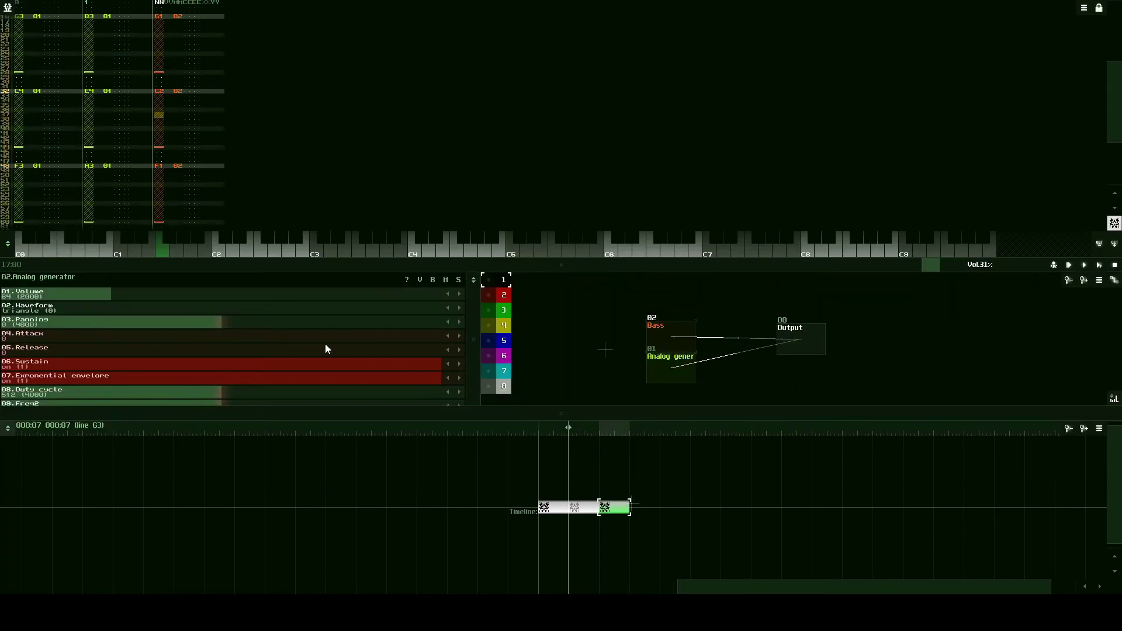
left_click(617, 509)
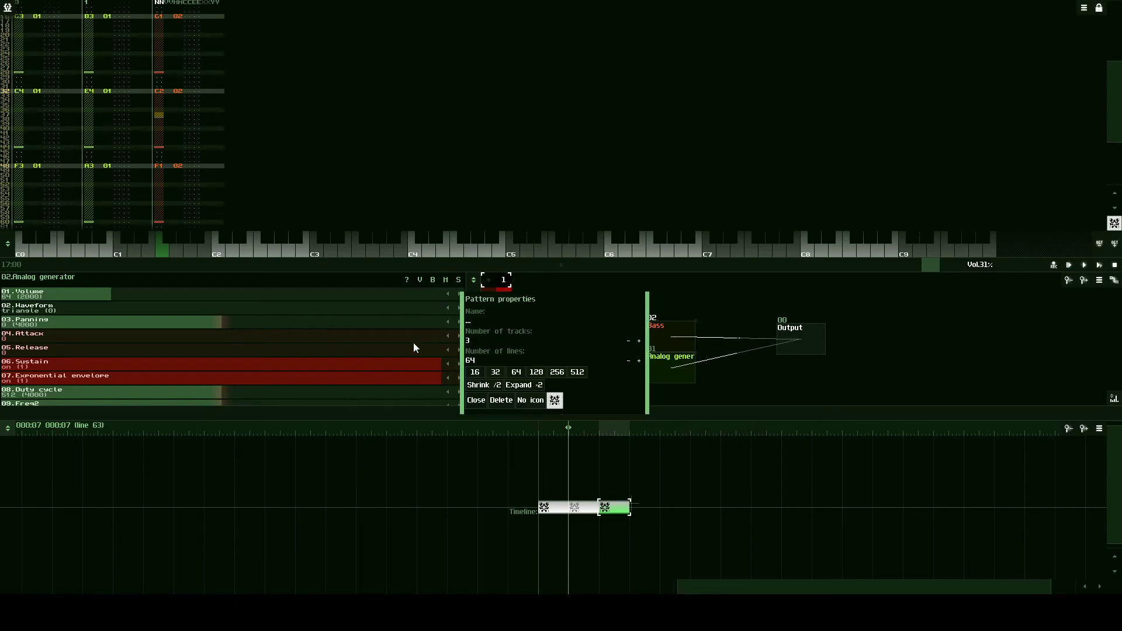
left_click(639, 341)
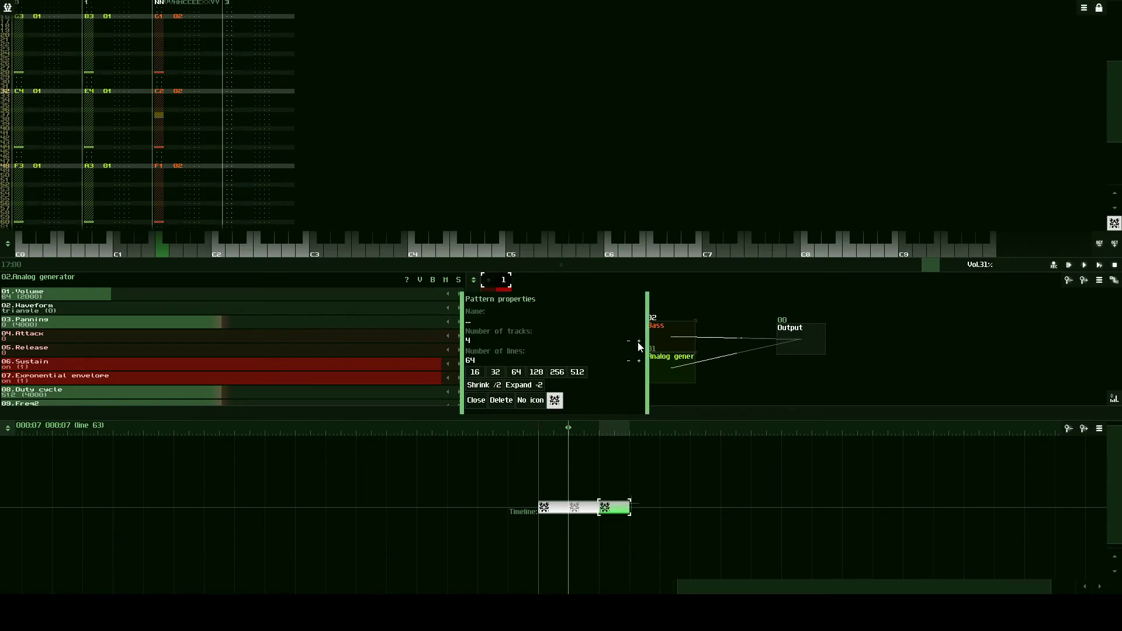
left_click(476, 400)
scroll(326, 221, "up", 1)
scroll(254, 125, "up", 8)
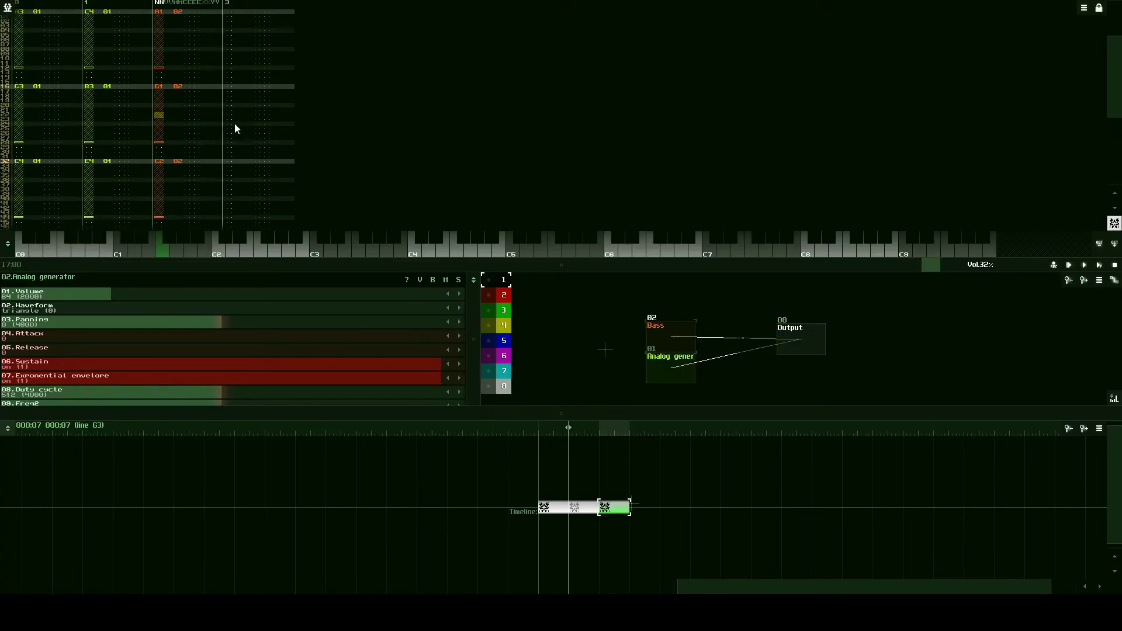
left_click_drag(226, 59, 212, 107)
left_click(647, 470)
Step: Select the square-wave Analog generator and enter C4 at row 04 of the fourth track
left_click_drag(671, 414, 662, 469)
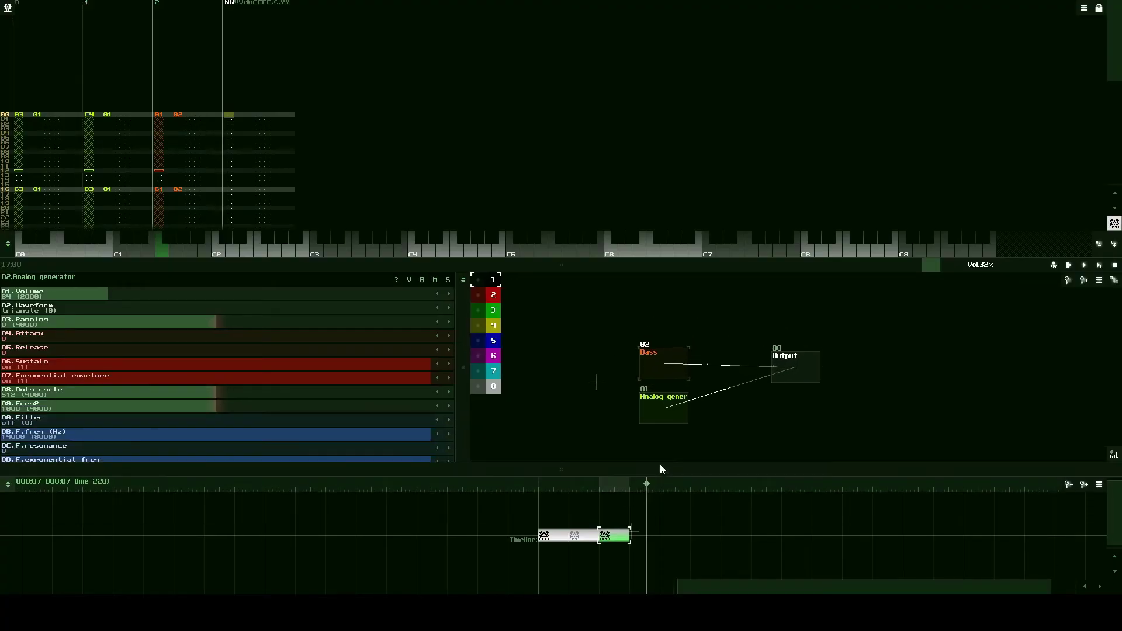
left_click(664, 411)
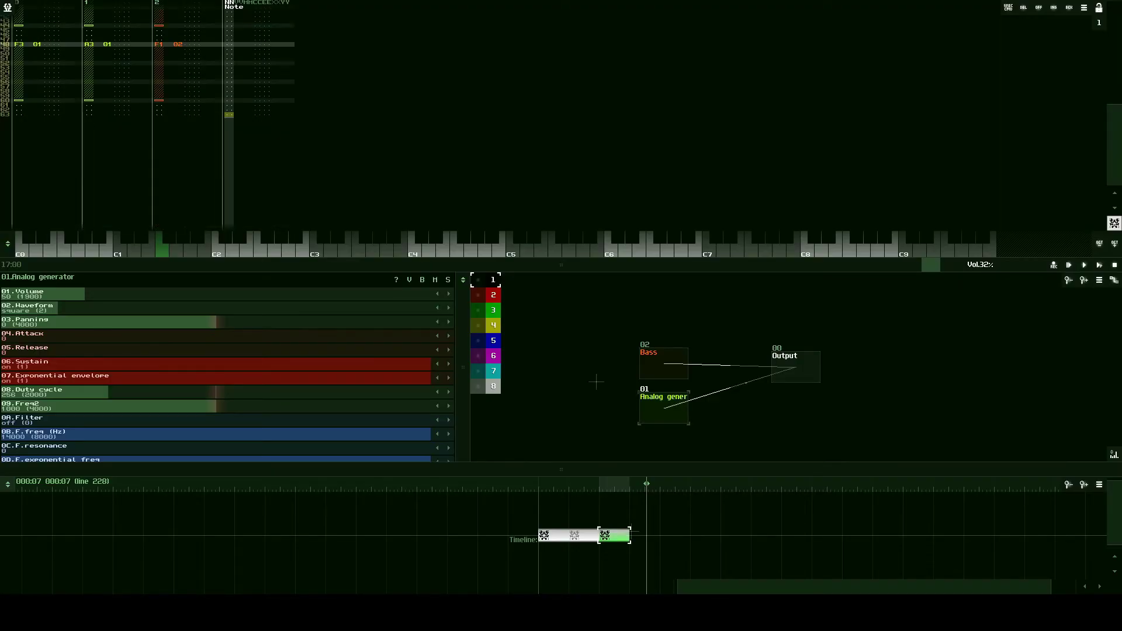
scroll(148, 117, "down", 15)
scroll(148, 117, "up", 15)
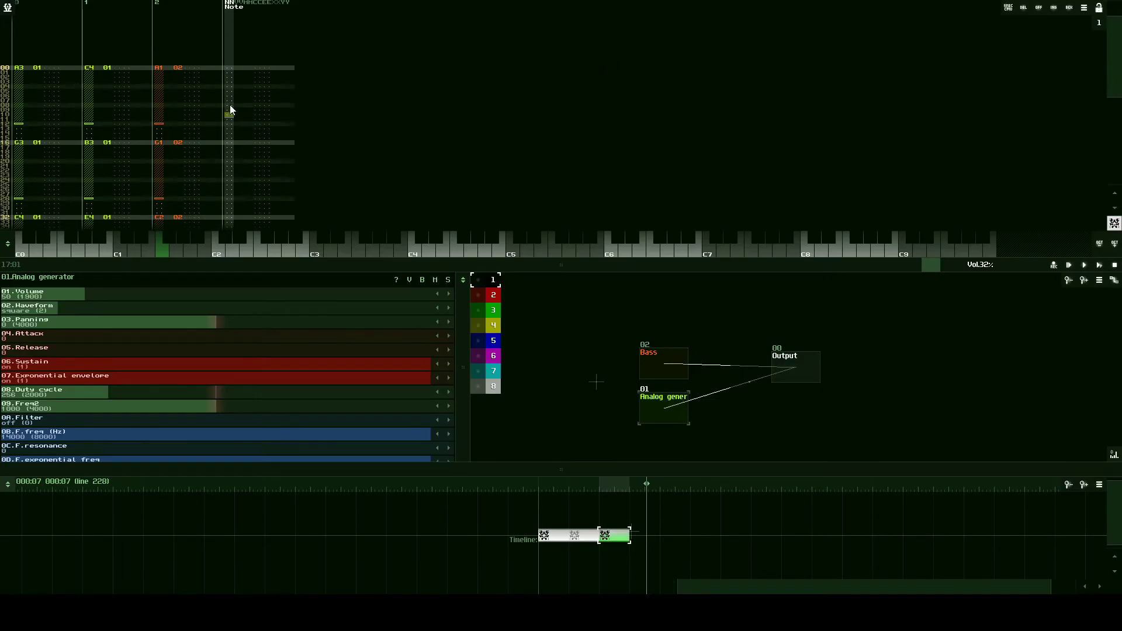
scroll(229, 104, "up", 2)
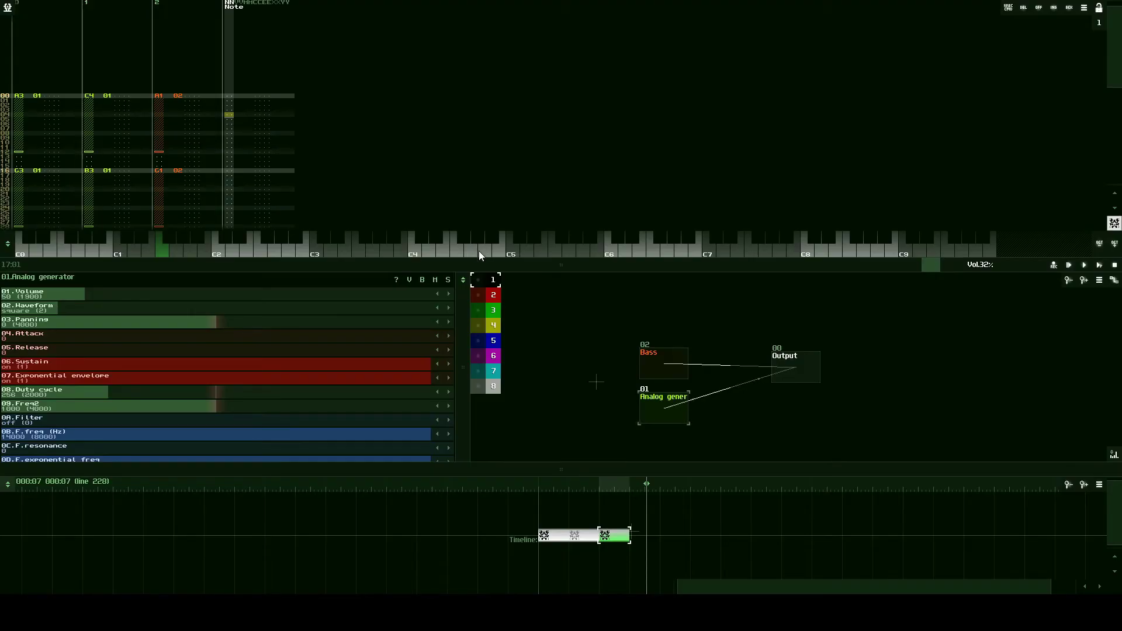
left_click(472, 253)
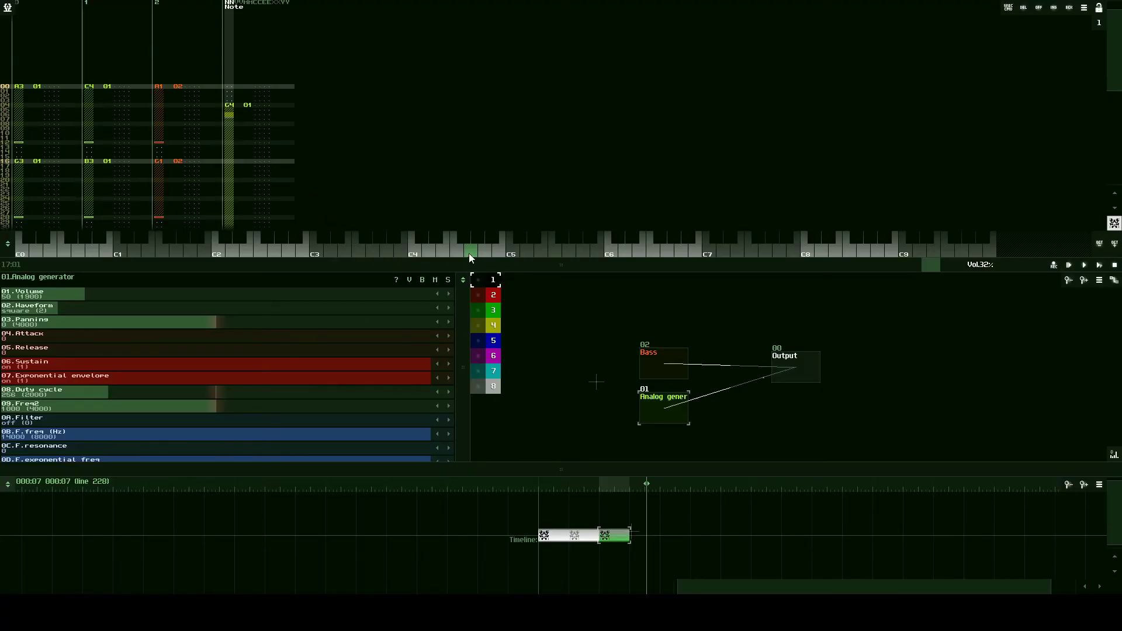
Step: Pick 2 from the Edit step dropdown at the top right
left_click(1100, 25)
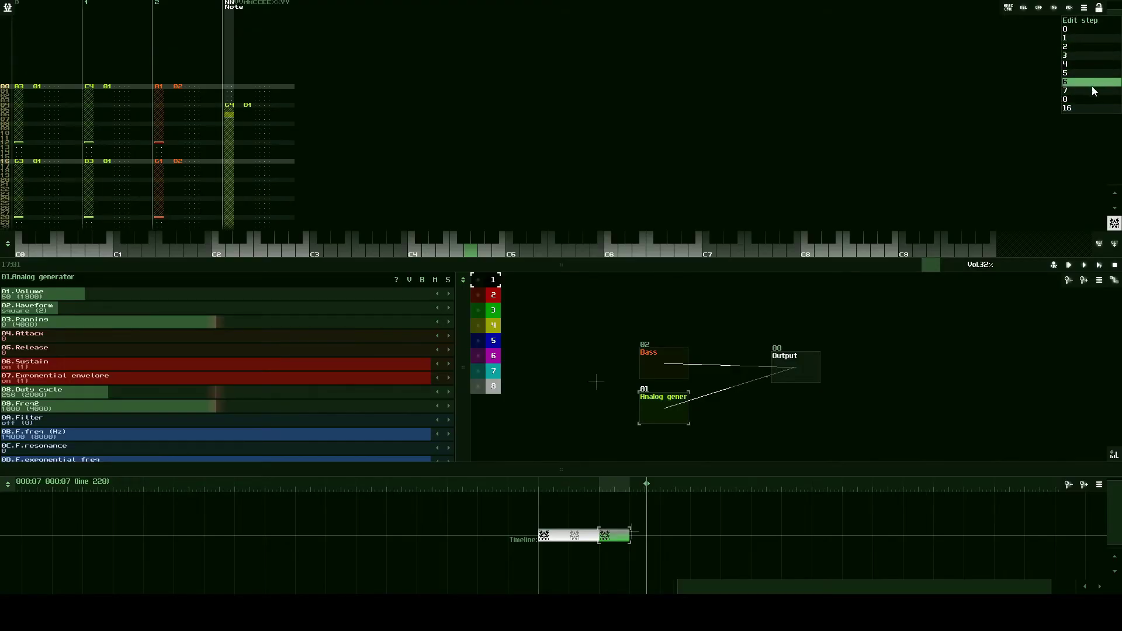
left_click(1082, 40)
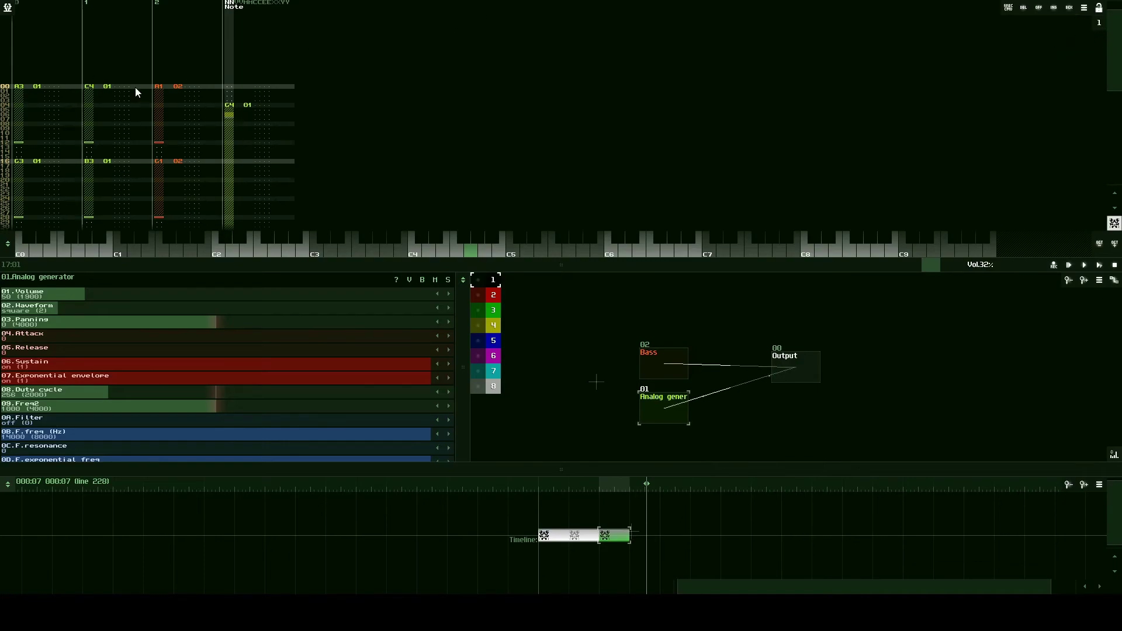
left_click(1093, 24)
Step: With edit step 2, add B4 and C5, then B4, C5 and D5 to the fourth-track melody
left_click(1092, 47)
left_click(499, 252)
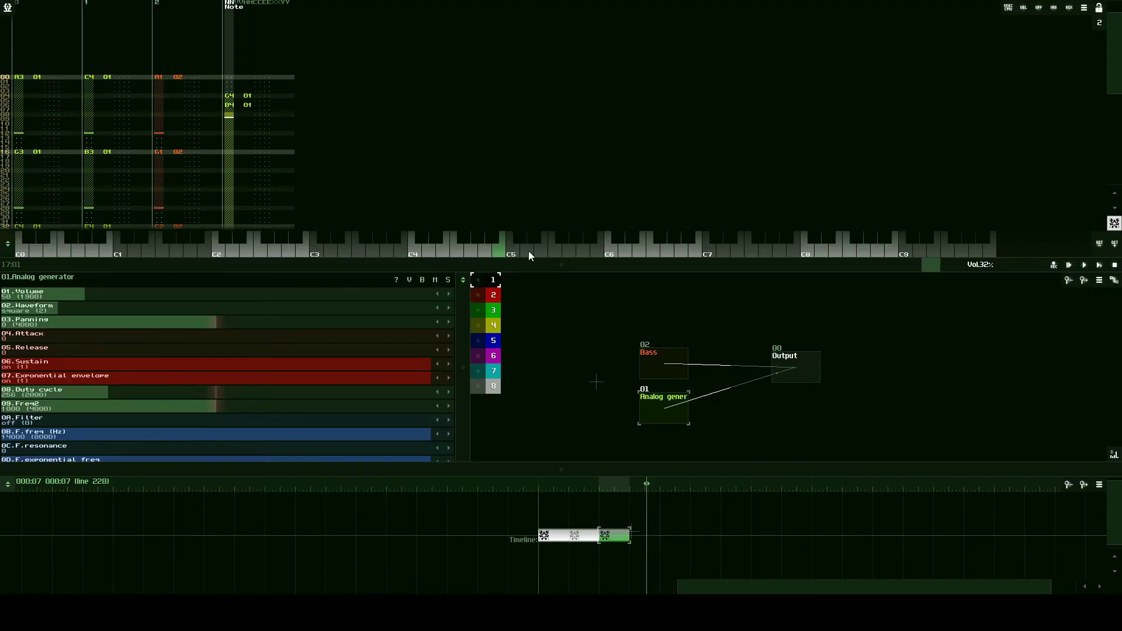
left_click(512, 251)
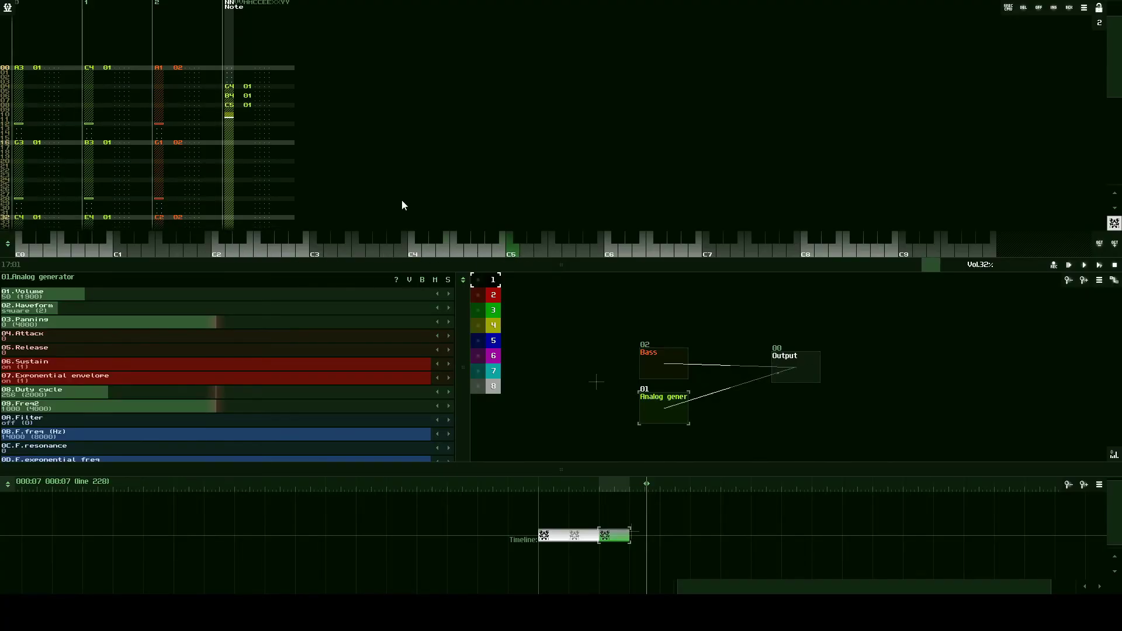
scroll(374, 208, "down", 1)
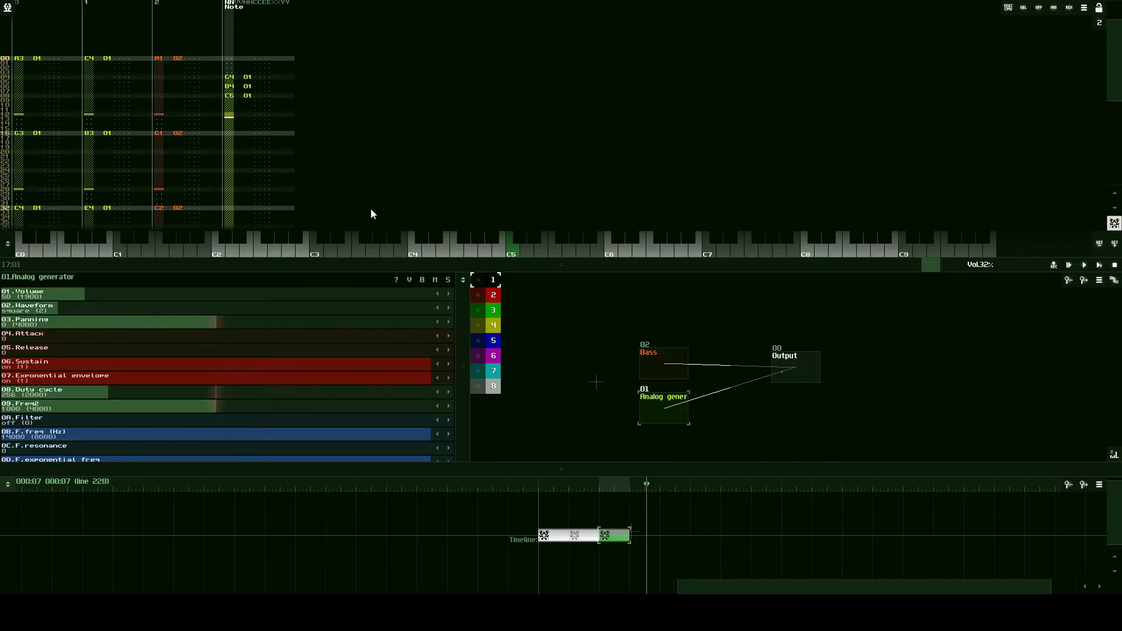
left_click(496, 252)
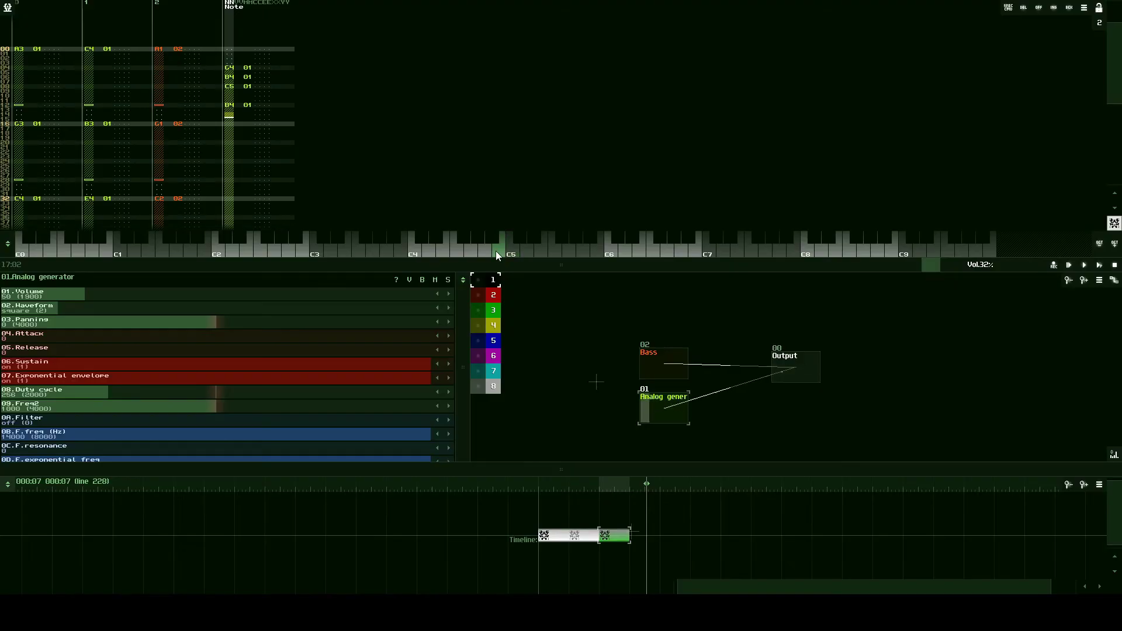
left_click(512, 251)
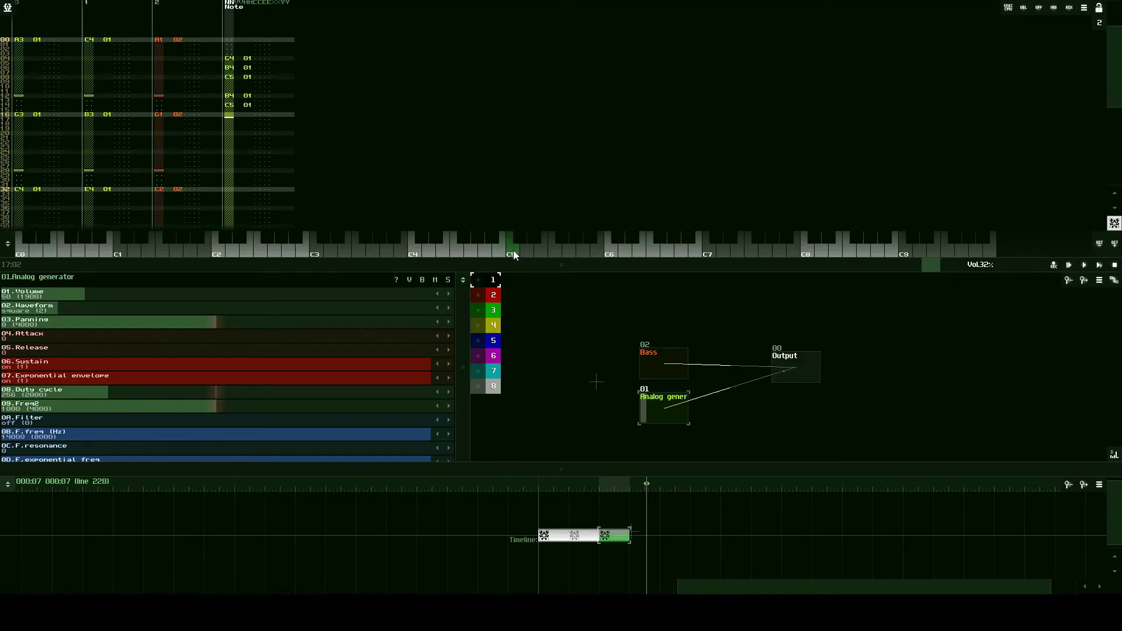
left_click(530, 249)
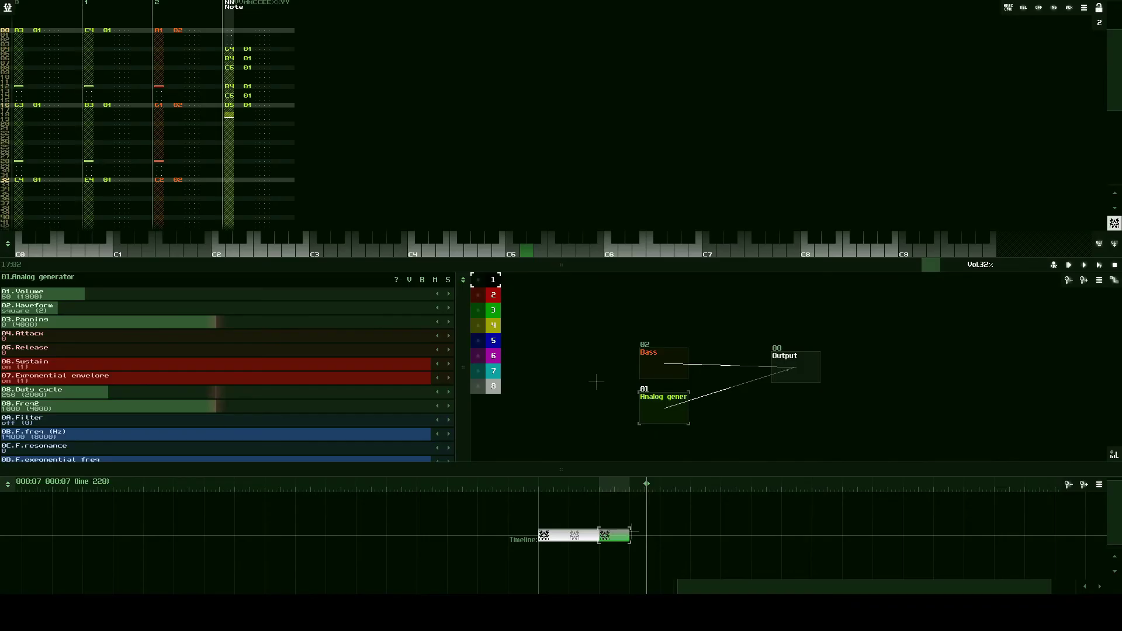
Step: Add C5, D5 and E5 at lines 28–32, then F5 at line 33 and E5 at line 34
scroll(228, 147, "down", 10)
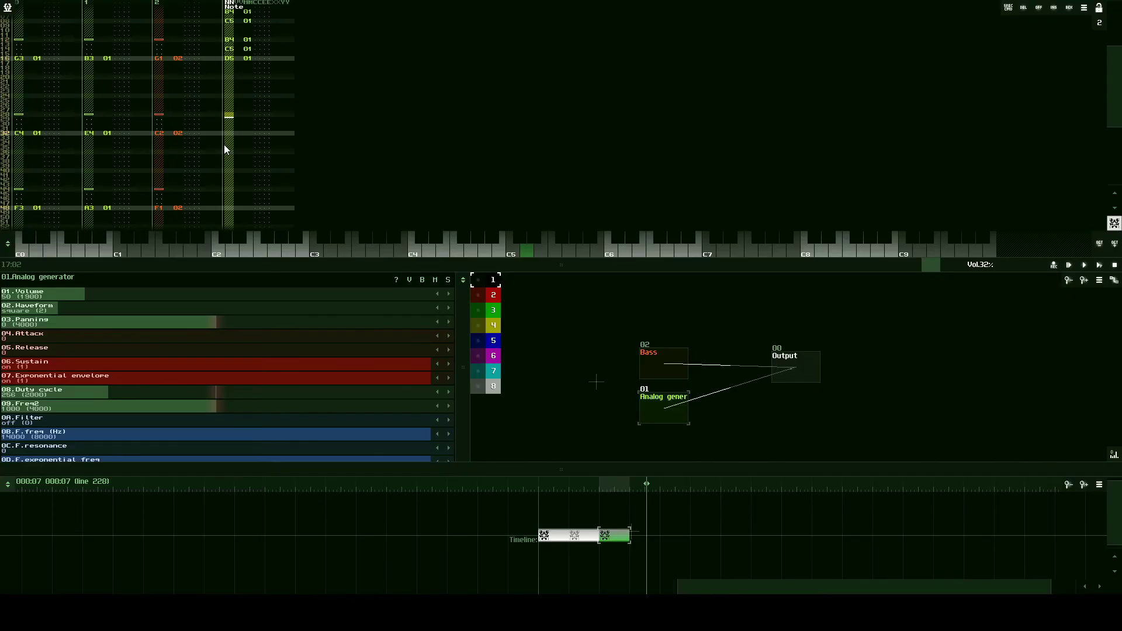
left_click(513, 250)
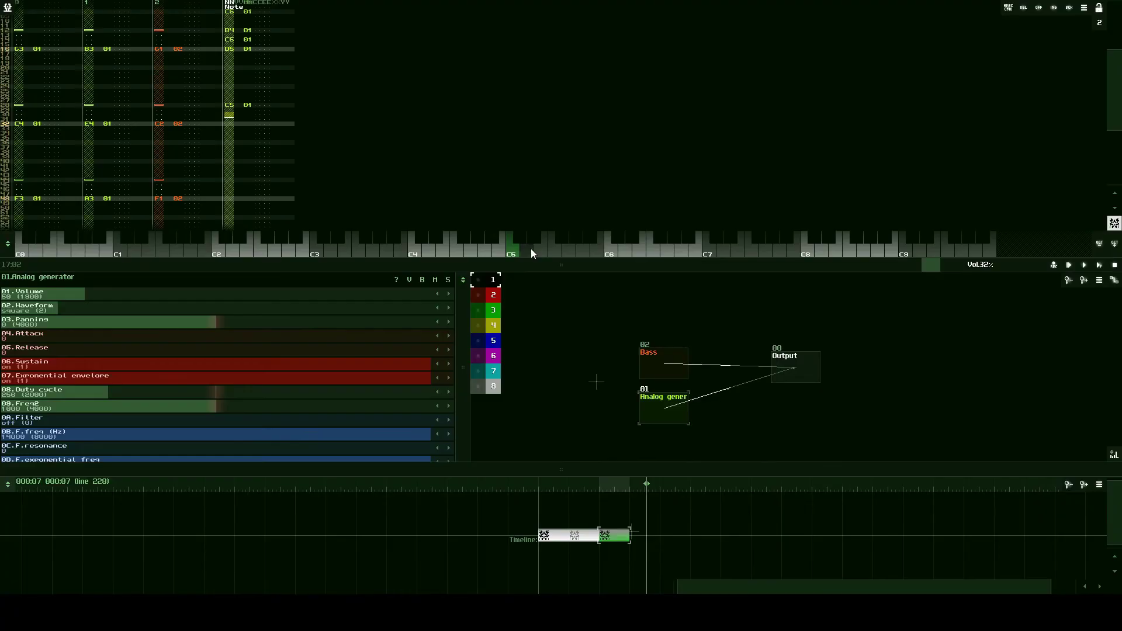
left_click(530, 249)
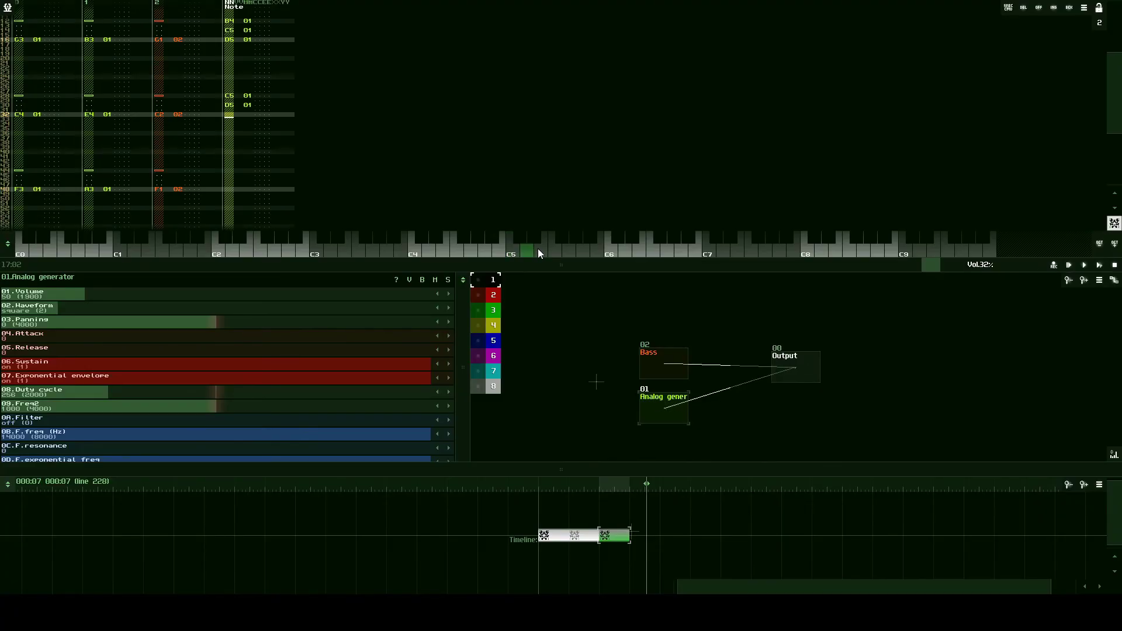
left_click(539, 252)
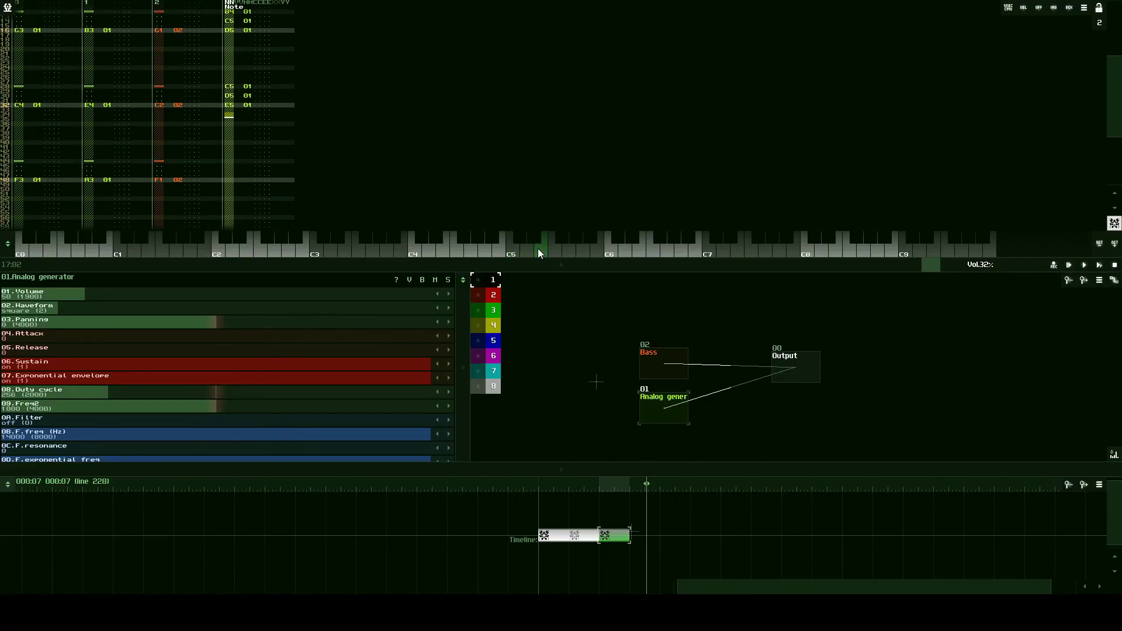
key("Up")
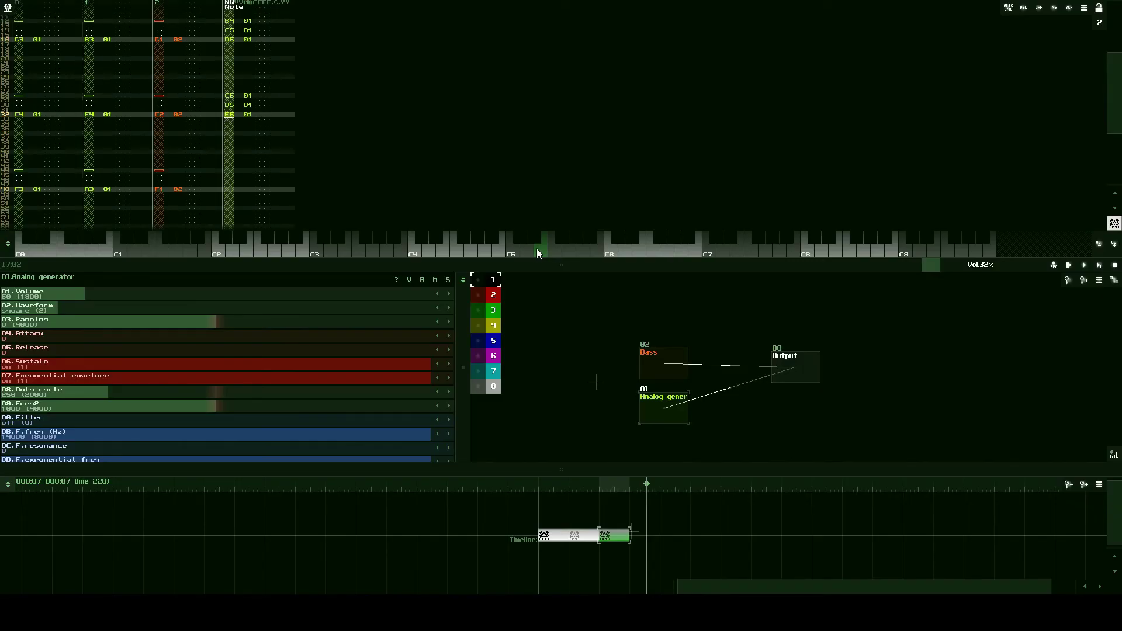
key("Down")
key("Up")
key("Down")
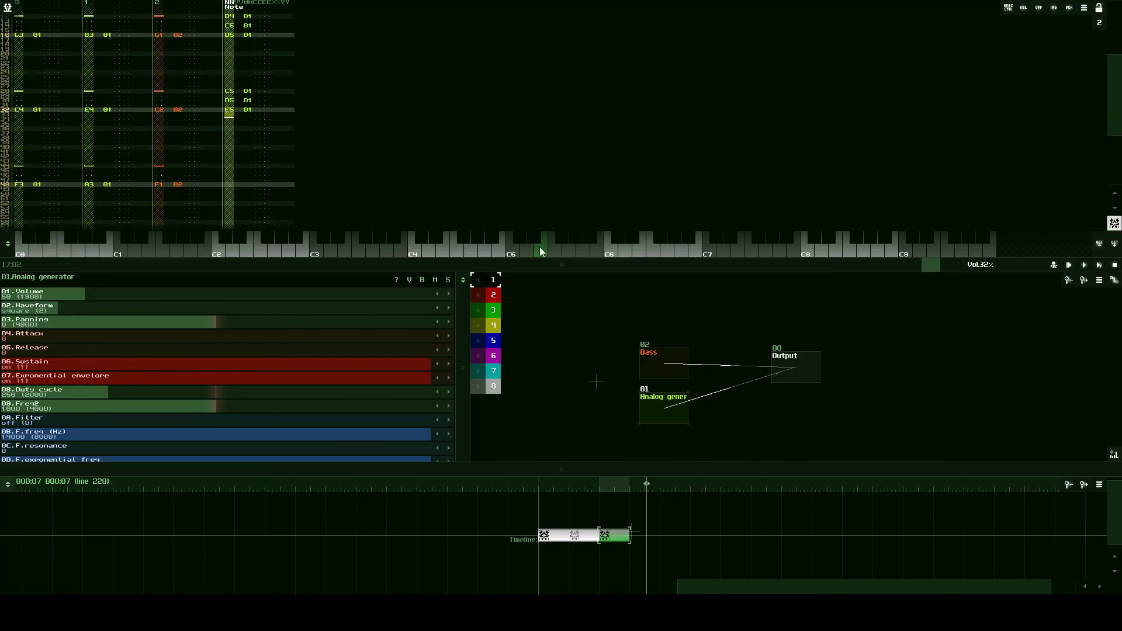
left_click(556, 248)
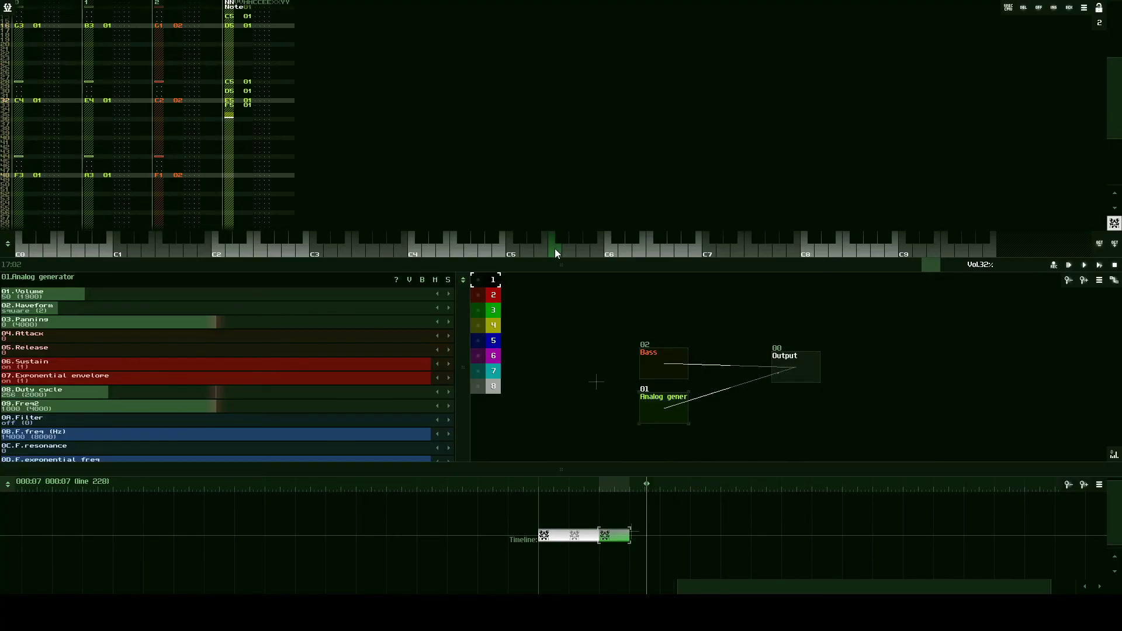
key("Up")
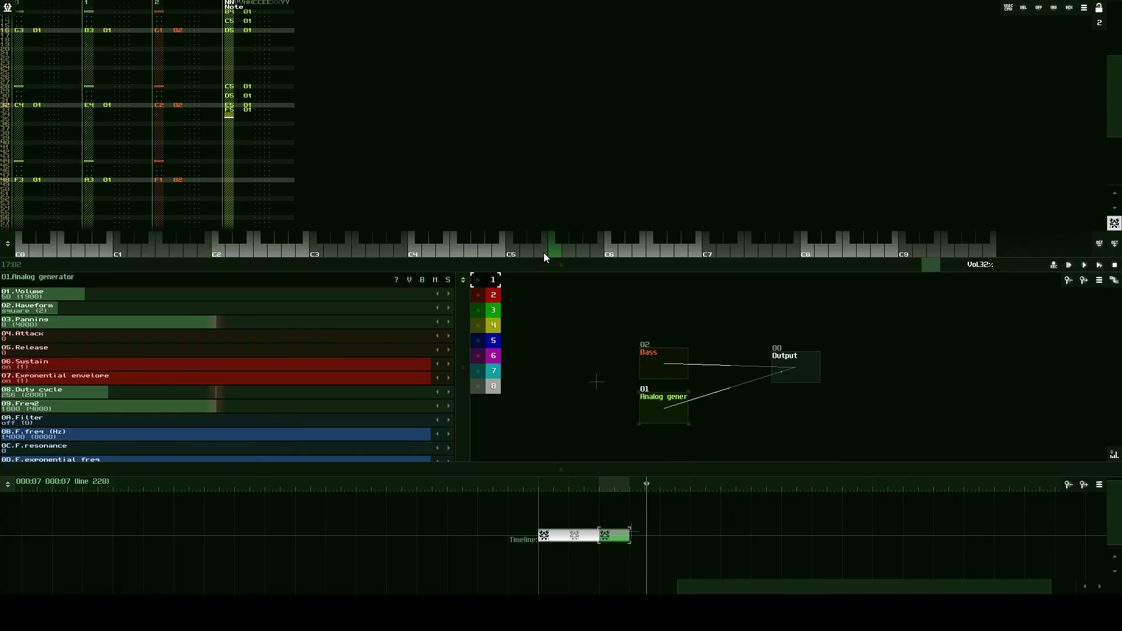
left_click(544, 254)
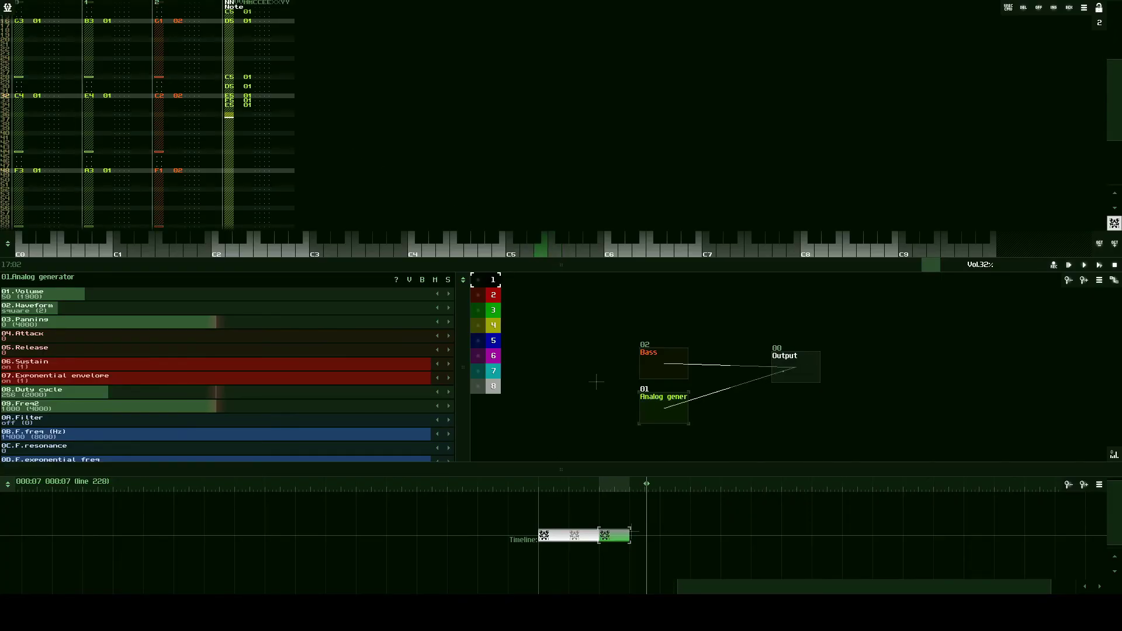
Step: Enter a D5 note at line 40 of the fourth track's melody
scroll(261, 176, "down", 3)
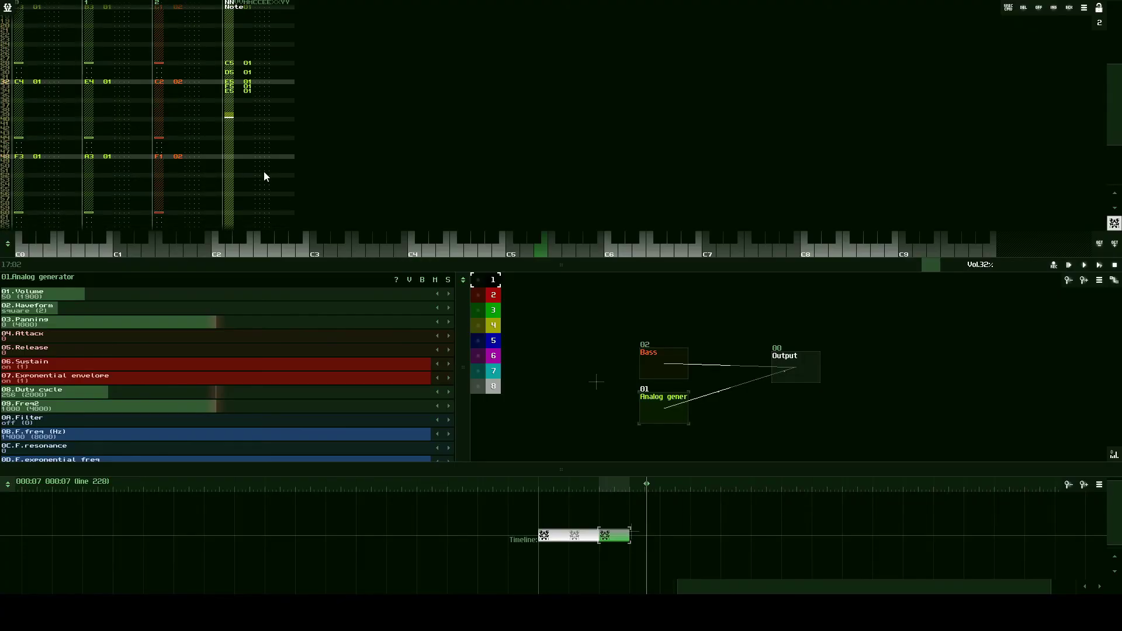
scroll(265, 173, "down", 4)
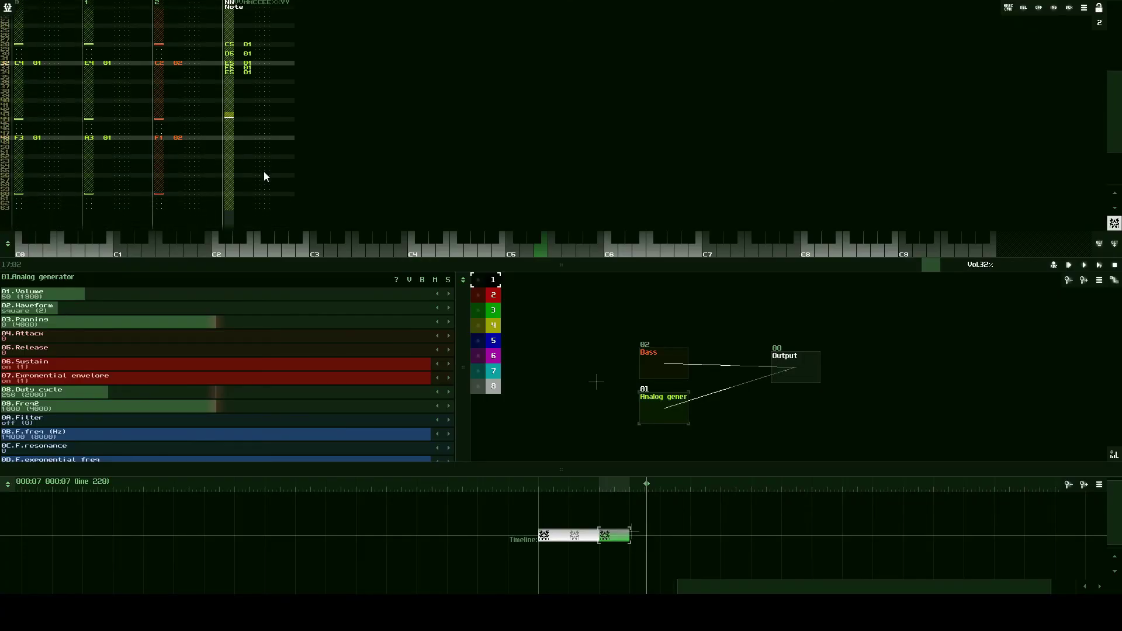
scroll(264, 175, "up", 1)
scroll(264, 175, "up", 2)
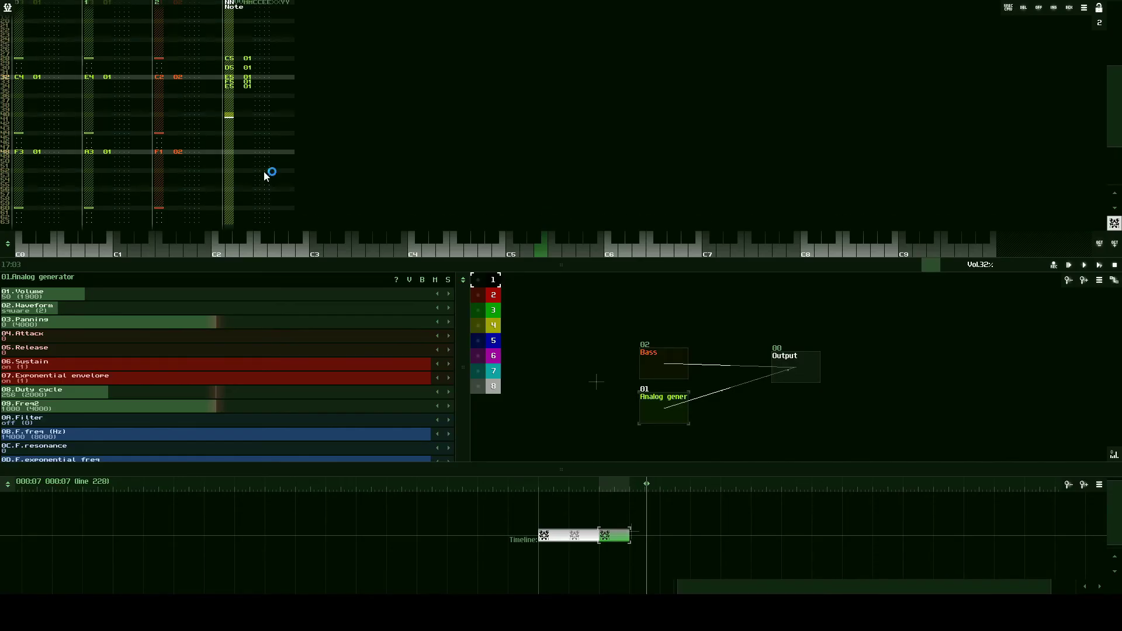
left_click(524, 249)
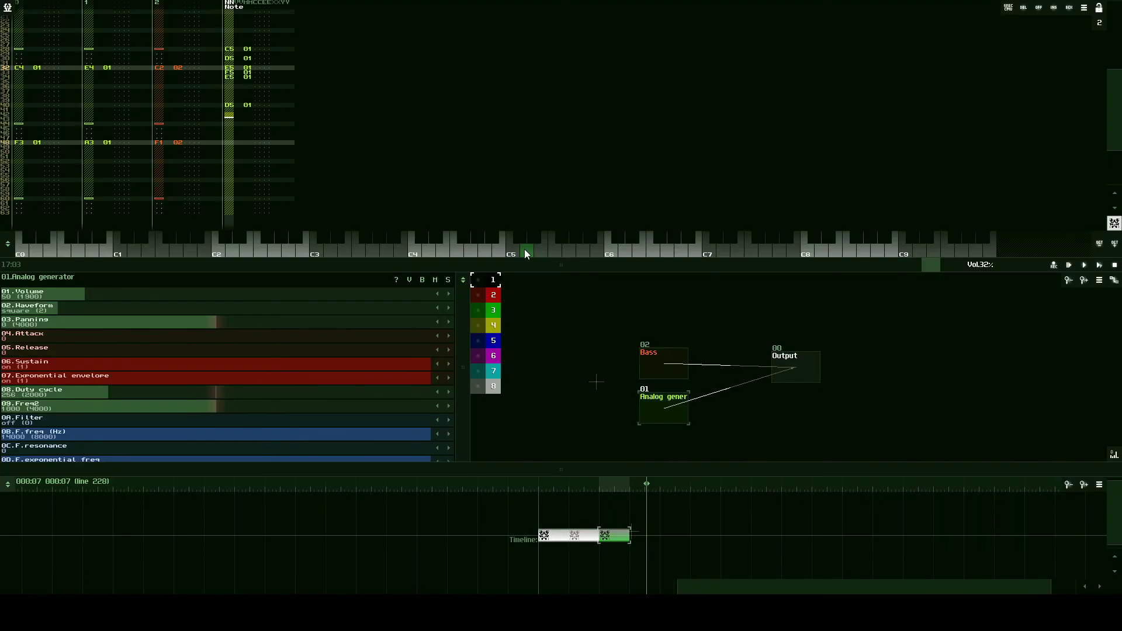
key("Down")
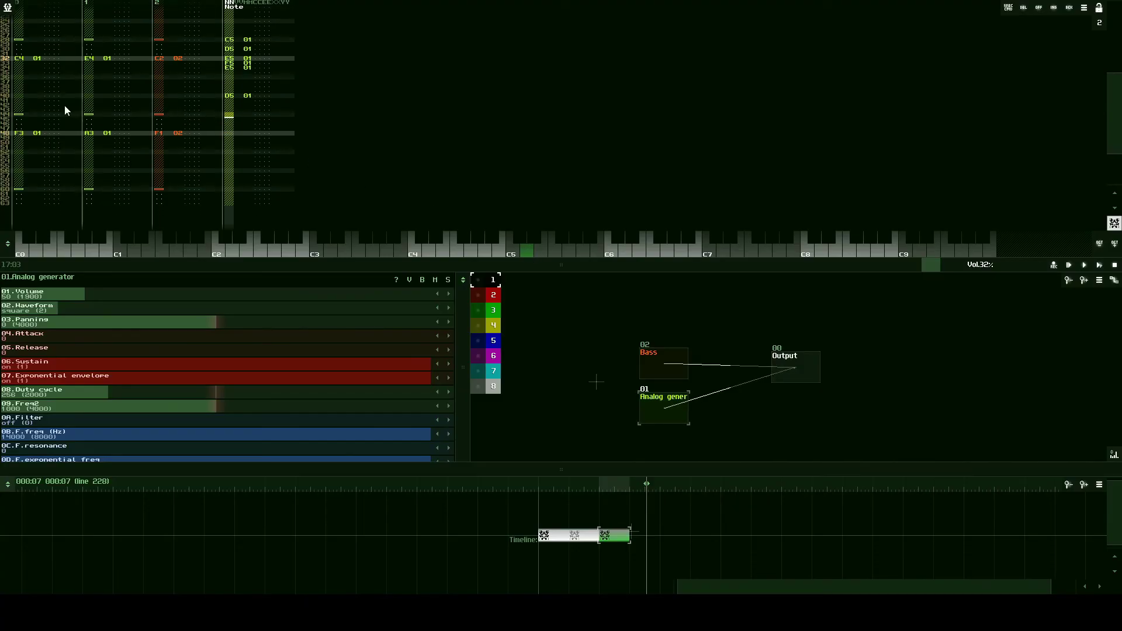
Step: Continue the descent with C5, B4 and A4, ending on A4 at row 48
left_click(515, 255)
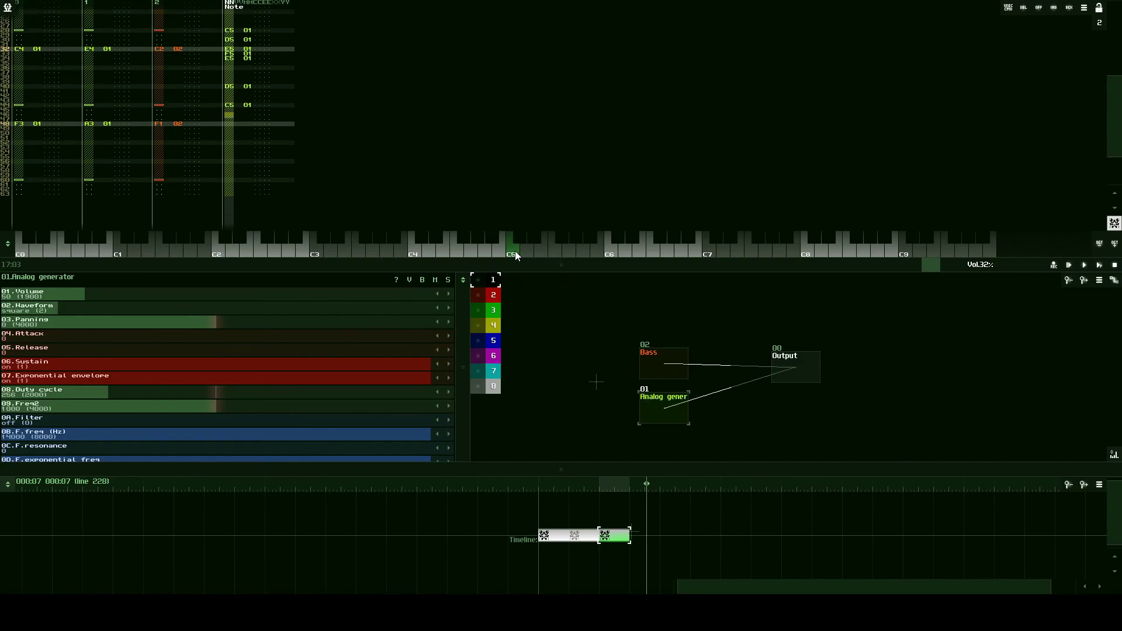
left_click(498, 251)
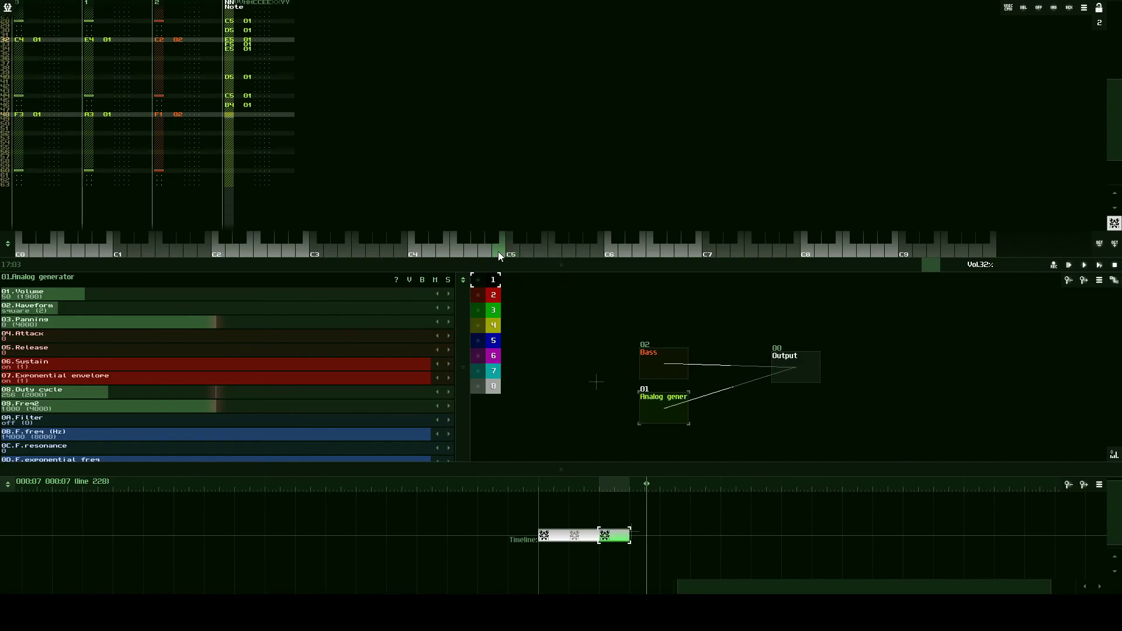
left_click(487, 251)
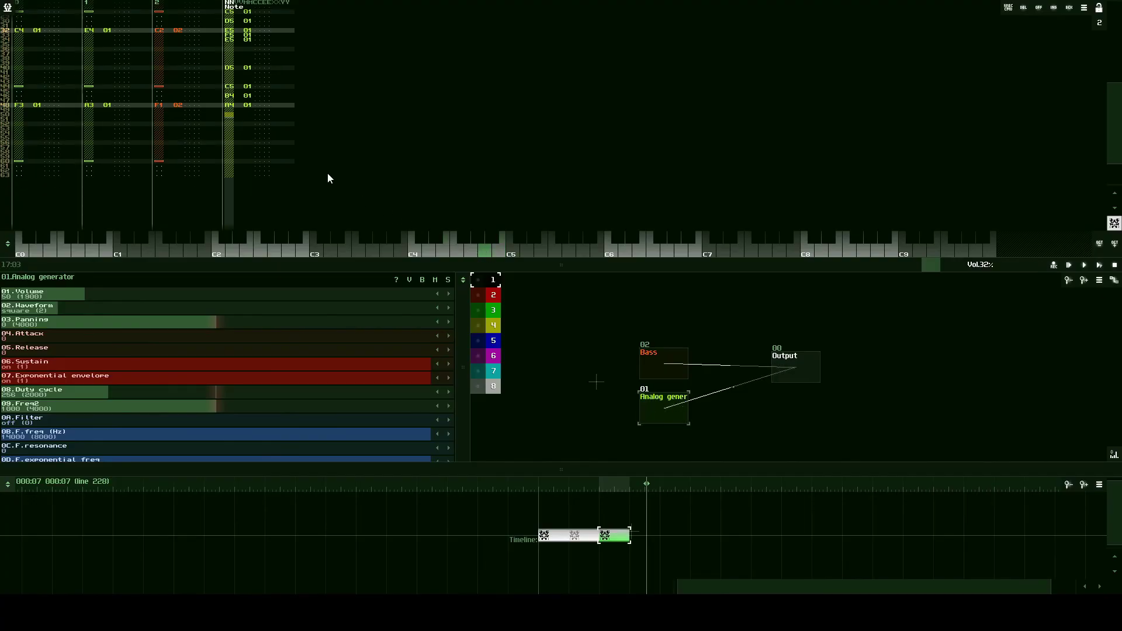
key("Up")
scroll(319, 173, "up", 12)
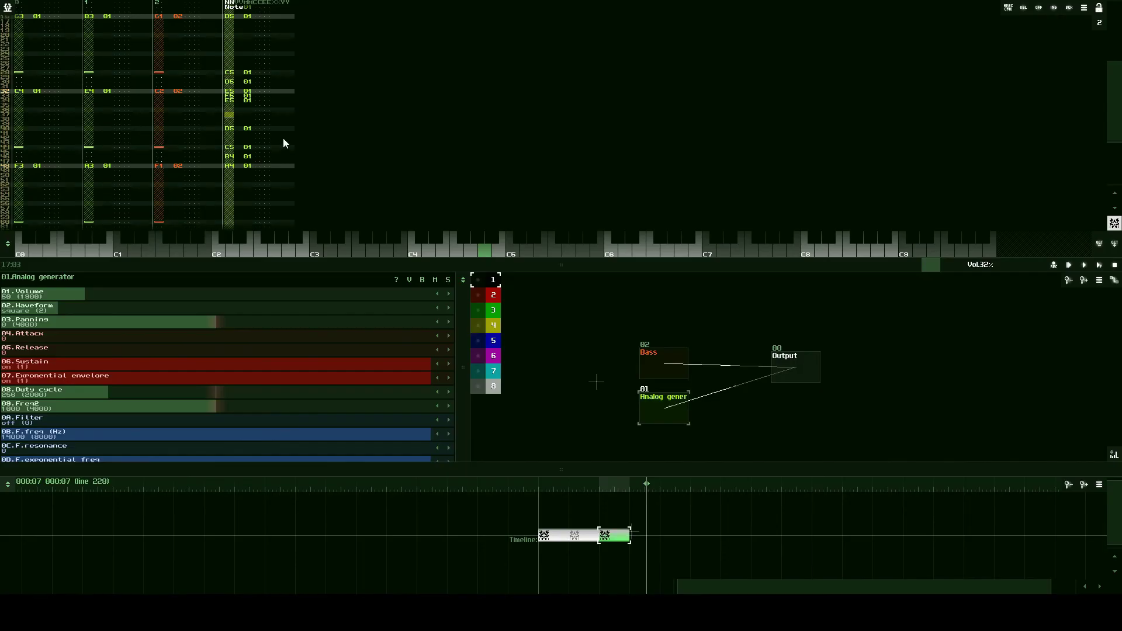
scroll(283, 139, "up", 7)
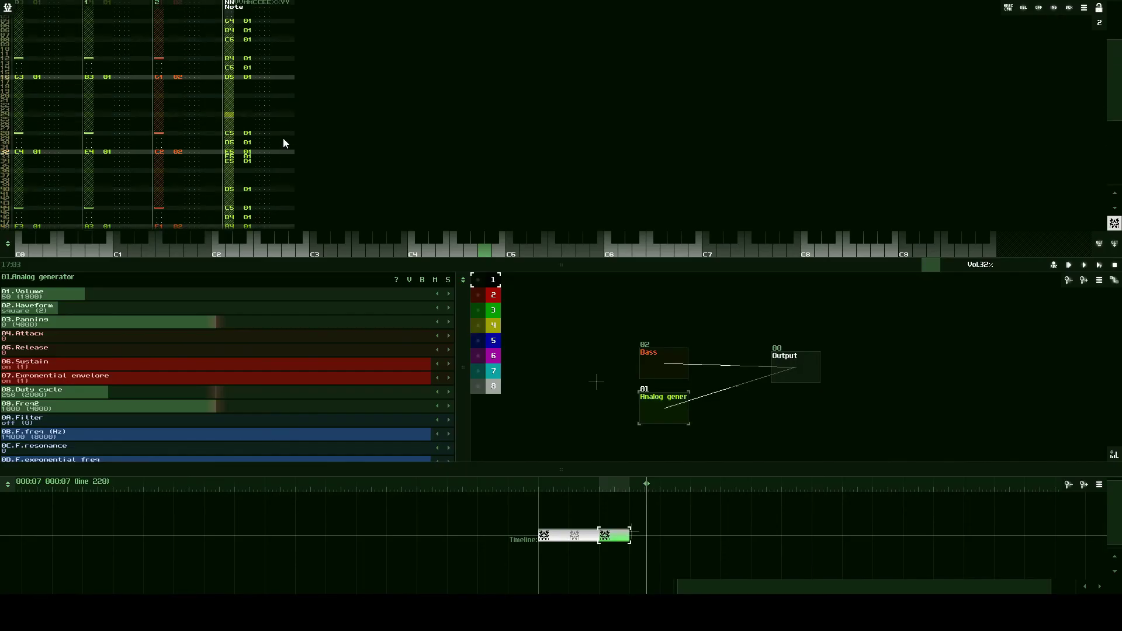
scroll(283, 143, "down", 9)
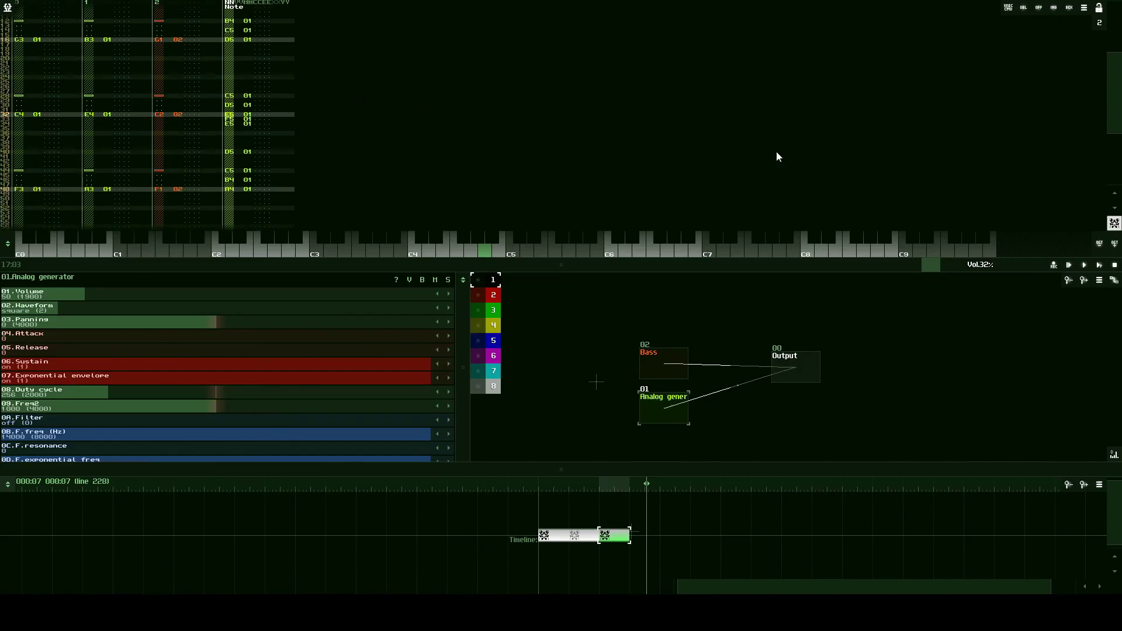
left_click(1100, 266)
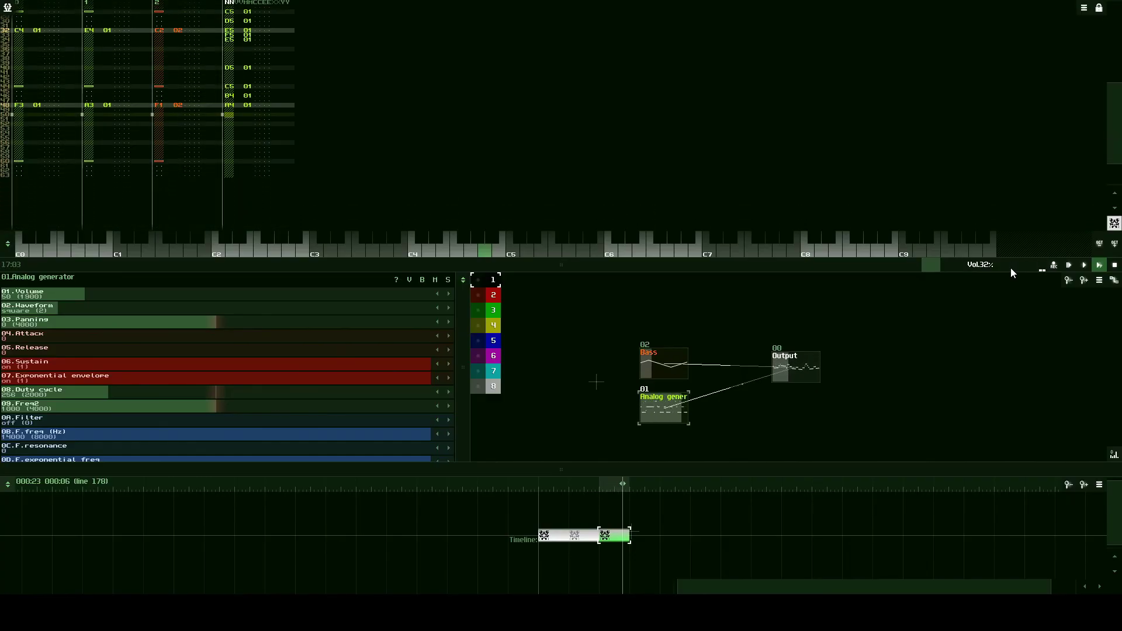
left_click(1114, 266)
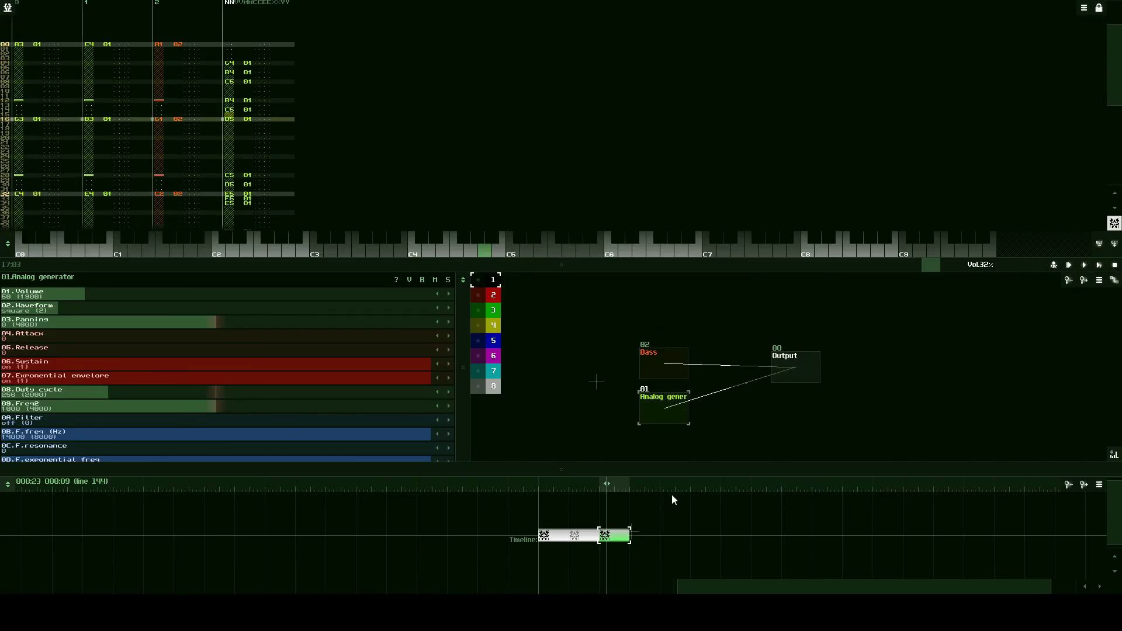
Step: Pseudo-copy the melody pattern block right after itself with Ctrl+D, deselect it, and play from the start
mouse_move(688, 509)
left_mouse_down()
mouse_move(661, 537)
mouse_move(591, 566)
mouse_move(638, 559)
left_mouse_up()
key("ctrl+d")
left_click(636, 553)
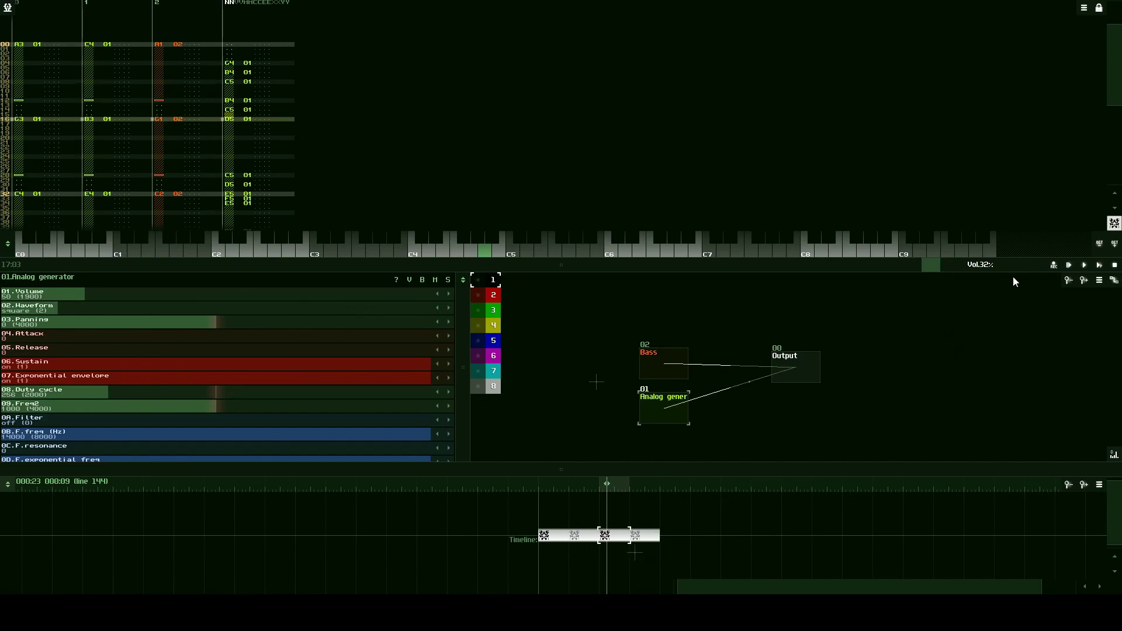
left_click(1071, 265)
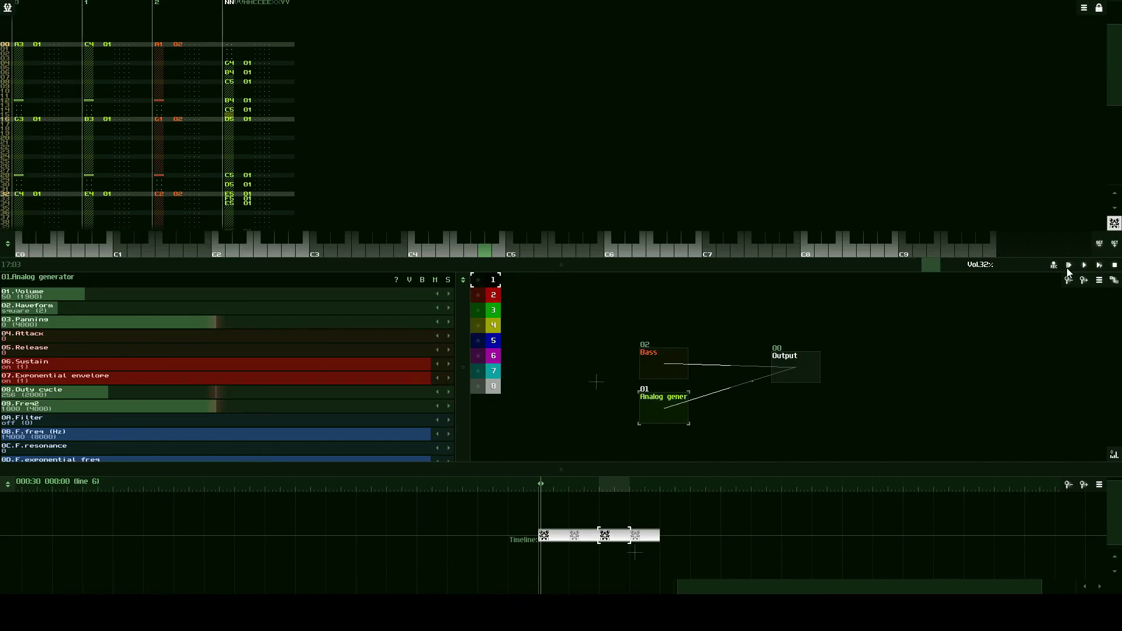
Step: Box-select the last two pattern blocks on the timeline after first selecting the opening two
left_click_drag(516, 507, 612, 573)
left_click_drag(592, 511, 736, 577)
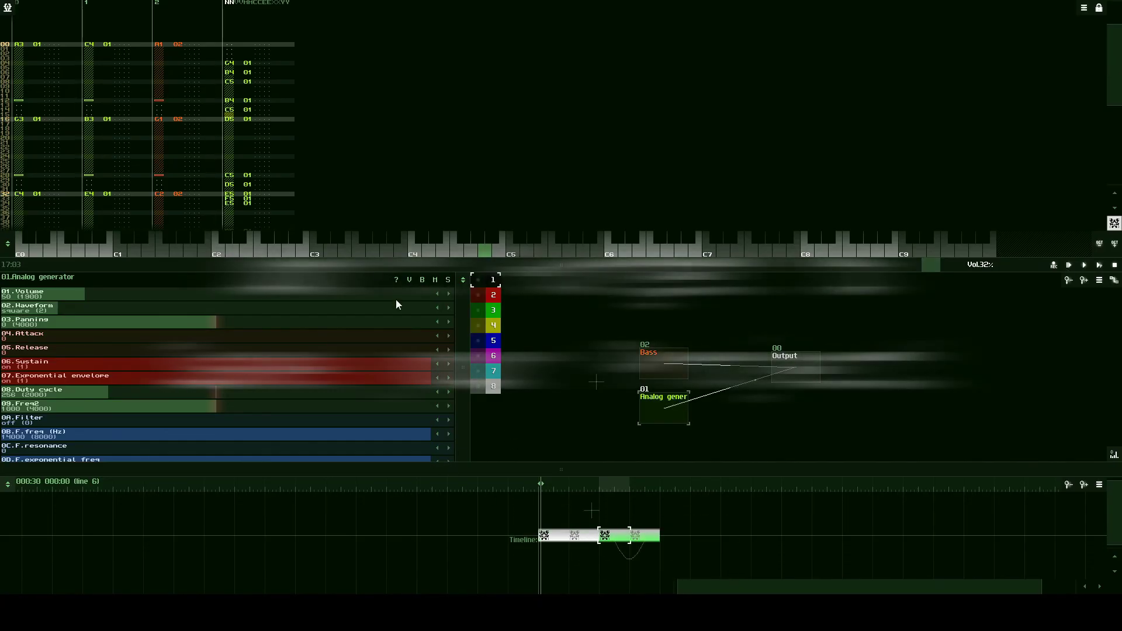
scroll(258, 106, "down", 4)
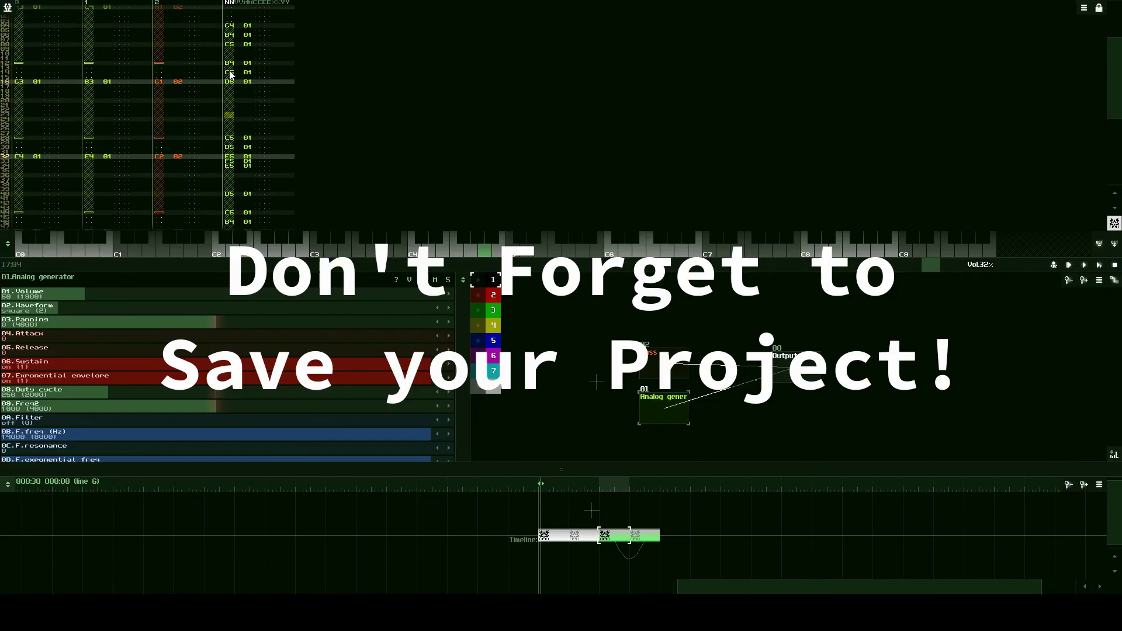